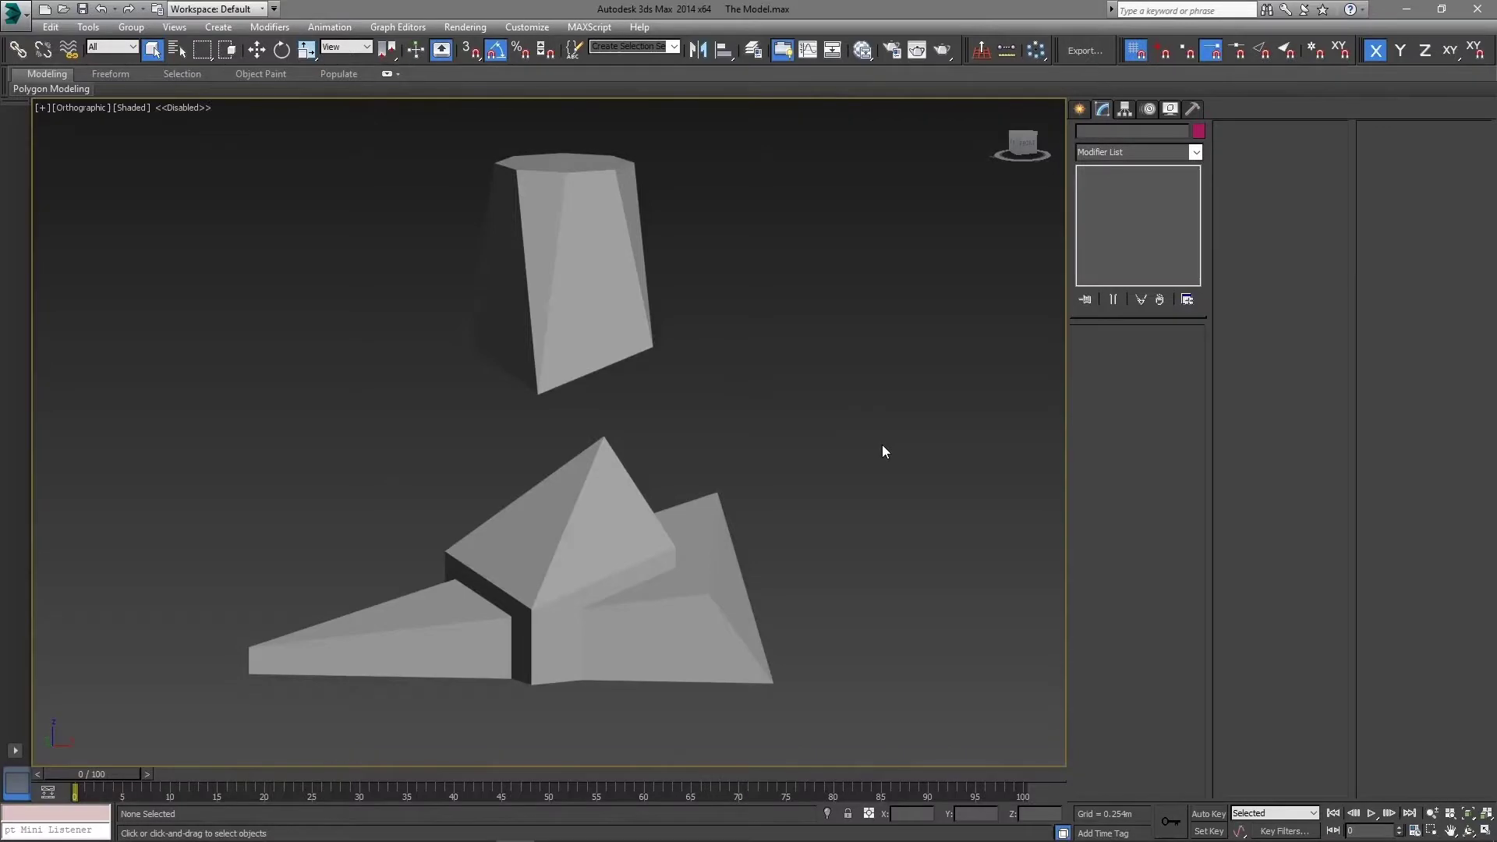
Step: Make the flat base piece see-through
alt+middle_drag(812, 452, 874, 609)
key(ctrl+a)
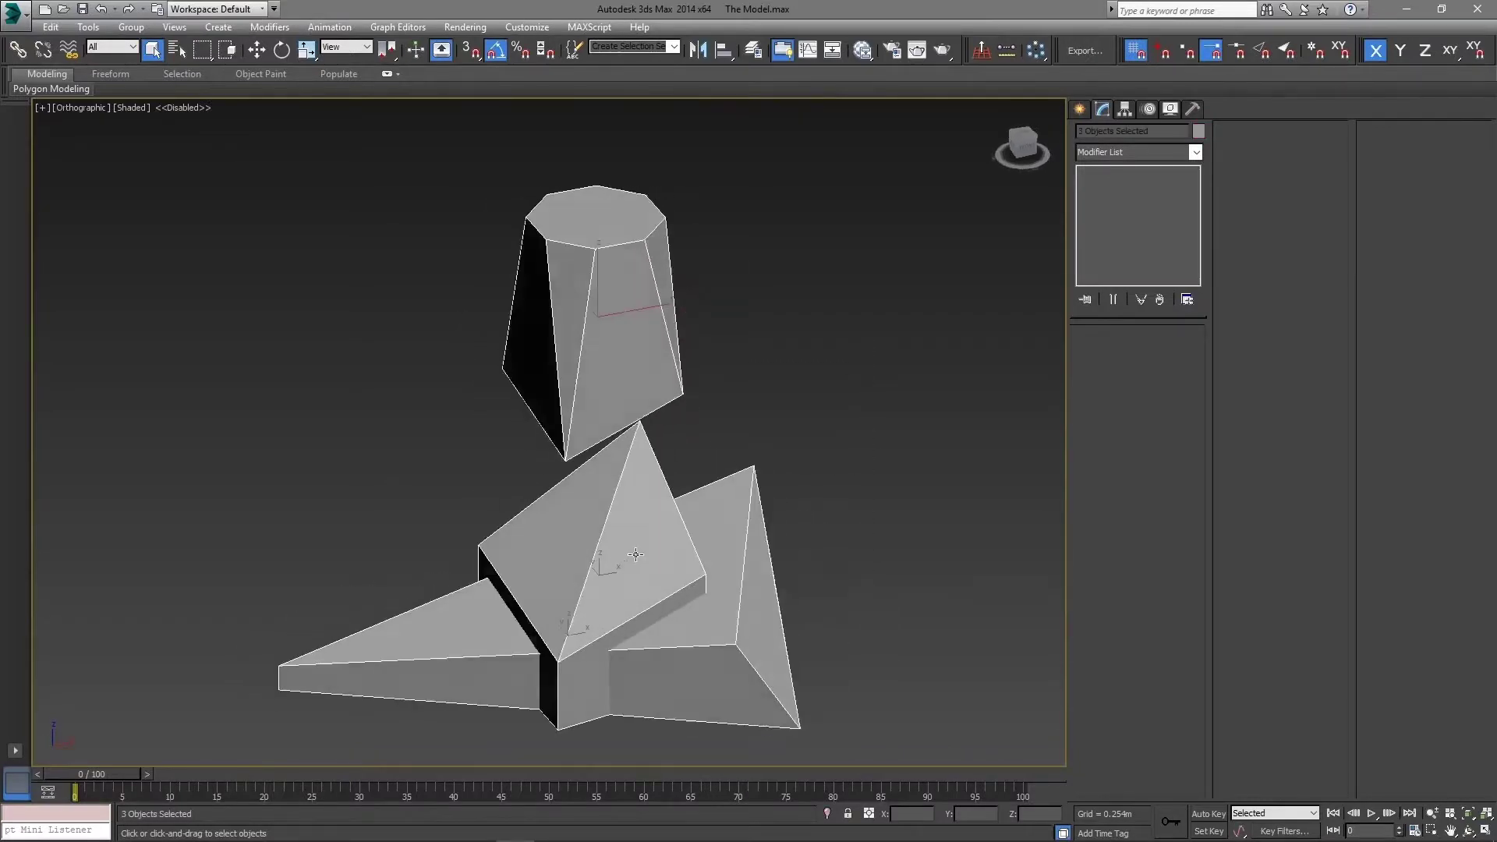
alt+middle_drag(636, 554, 829, 488)
click(694, 553)
key(alt+x)
Step: Clone the pyramid and offset the copy by 1 with Move Type-In
click(593, 468)
key(ctrl+v)
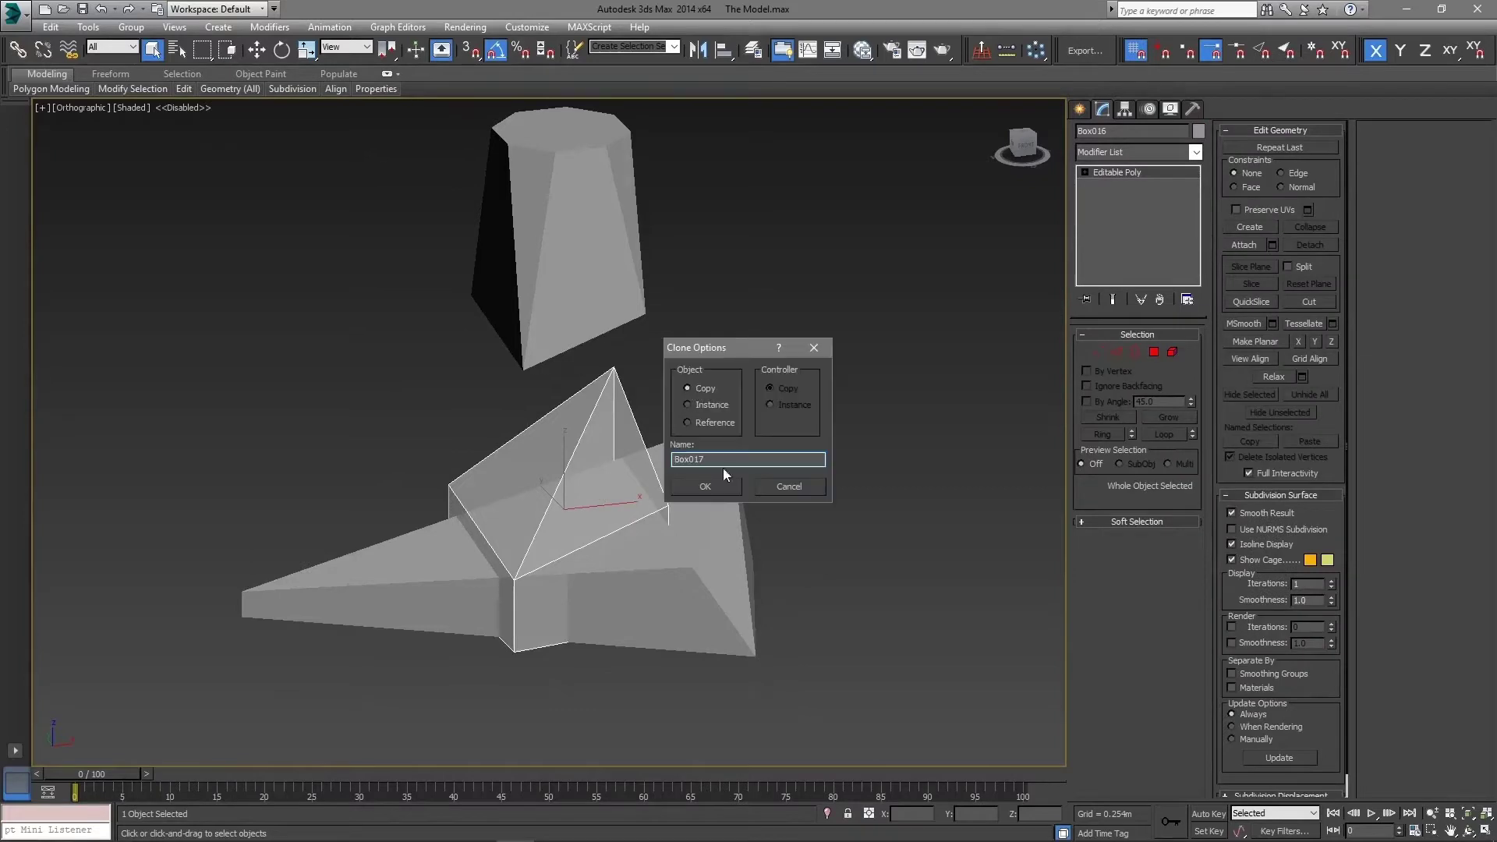
click(722, 484)
key(w)
key(F12)
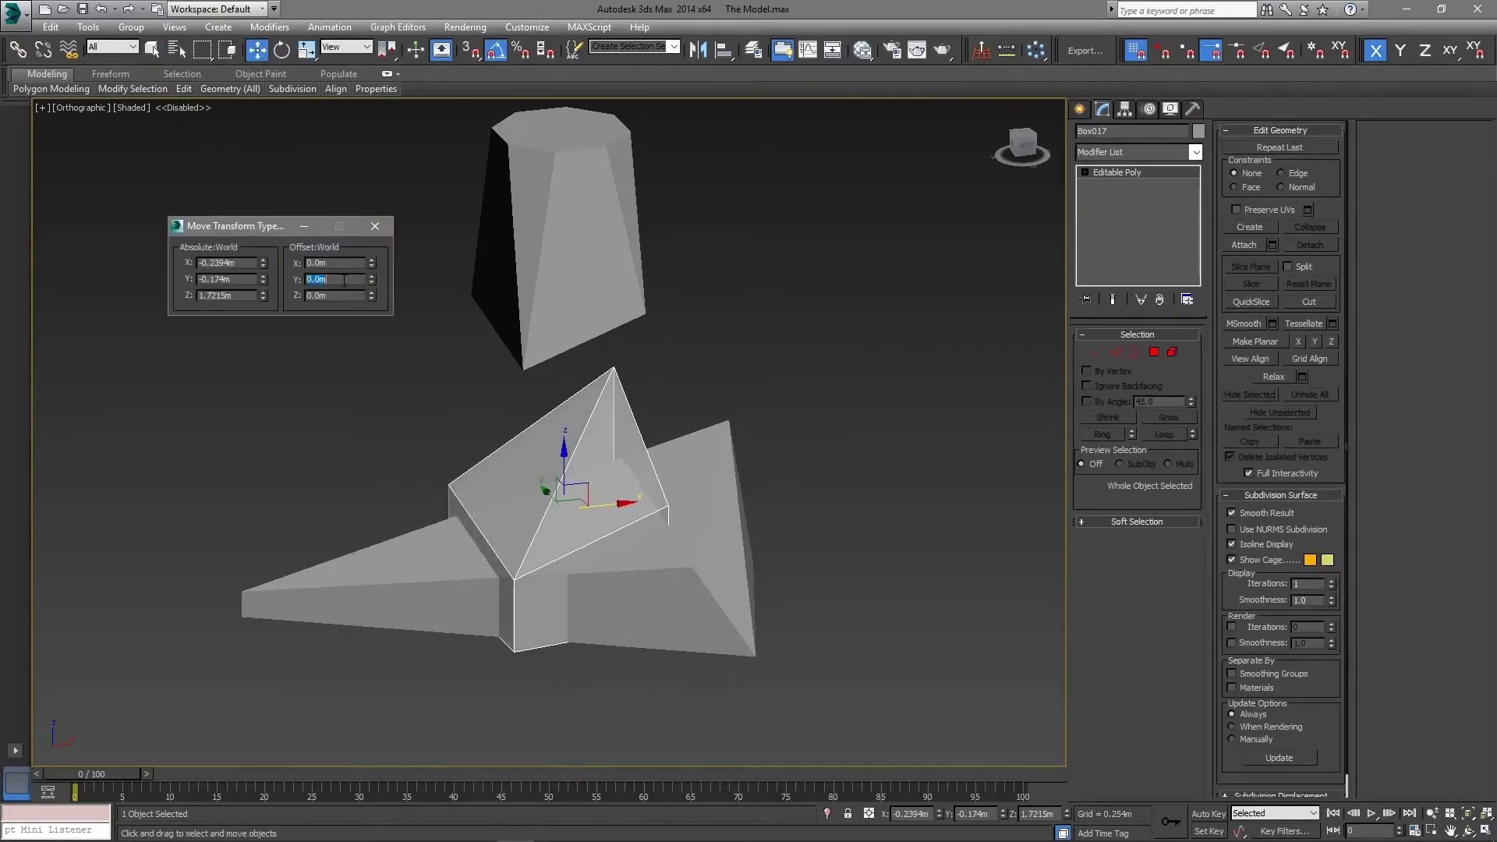
text(1)
key(Return)
click(376, 225)
Step: ProBoolean-subtract the pyramid from the flat base piece
click(686, 472)
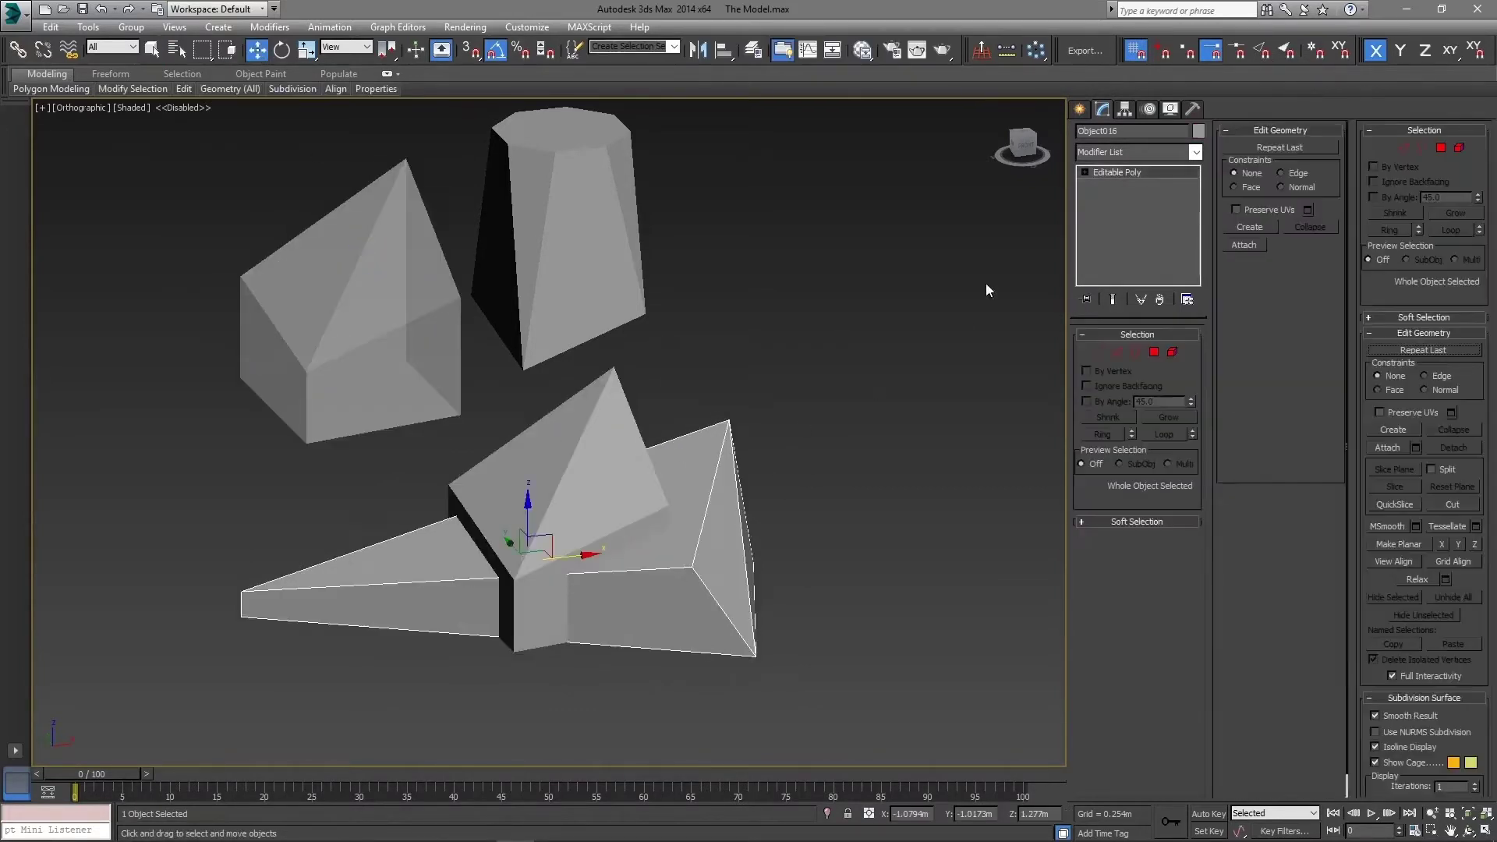
click(1080, 108)
click(1115, 156)
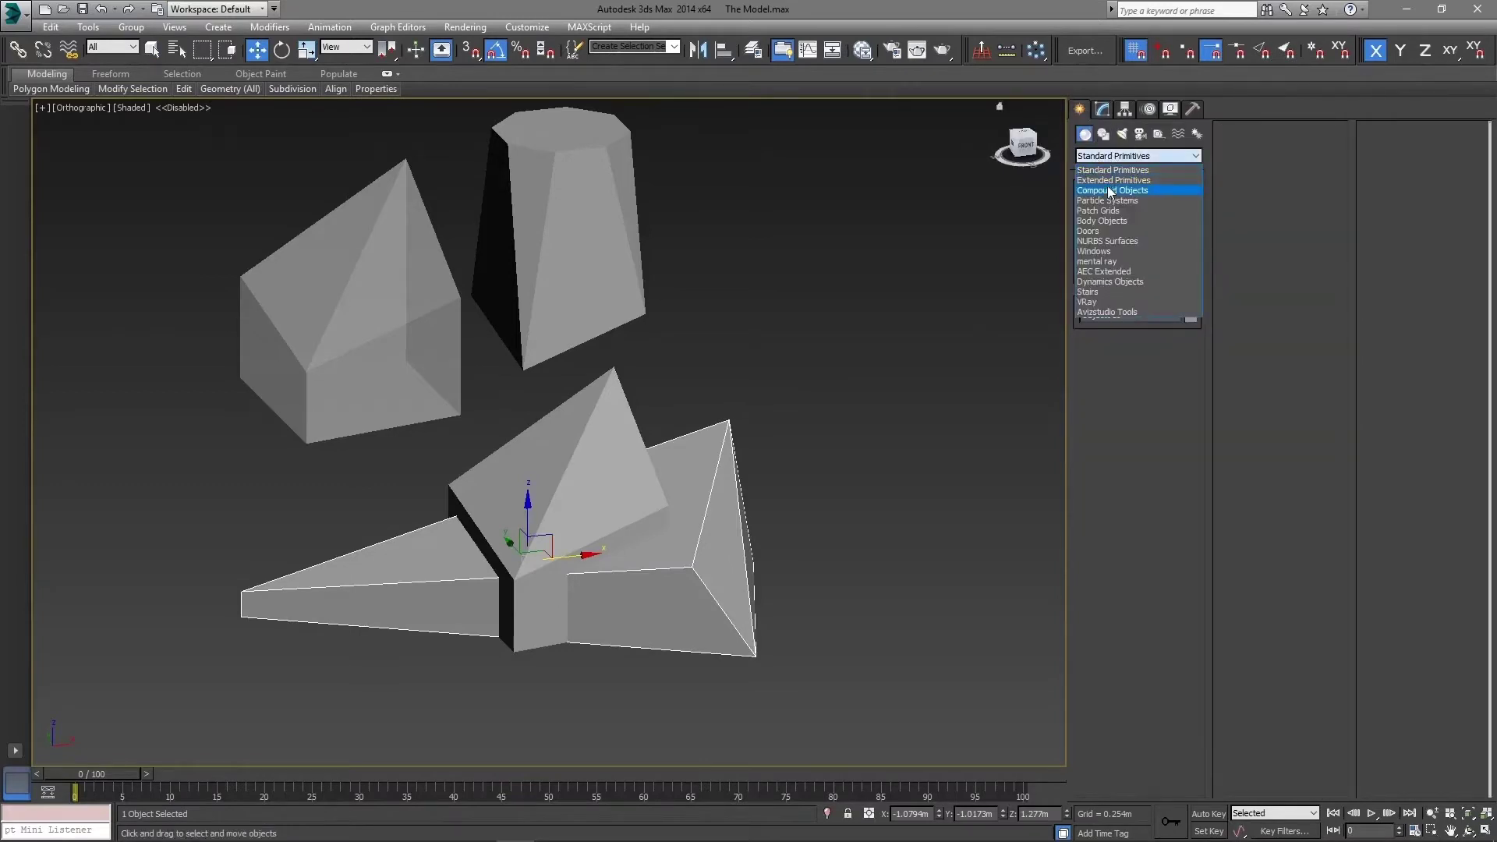
click(1167, 197)
click(1110, 292)
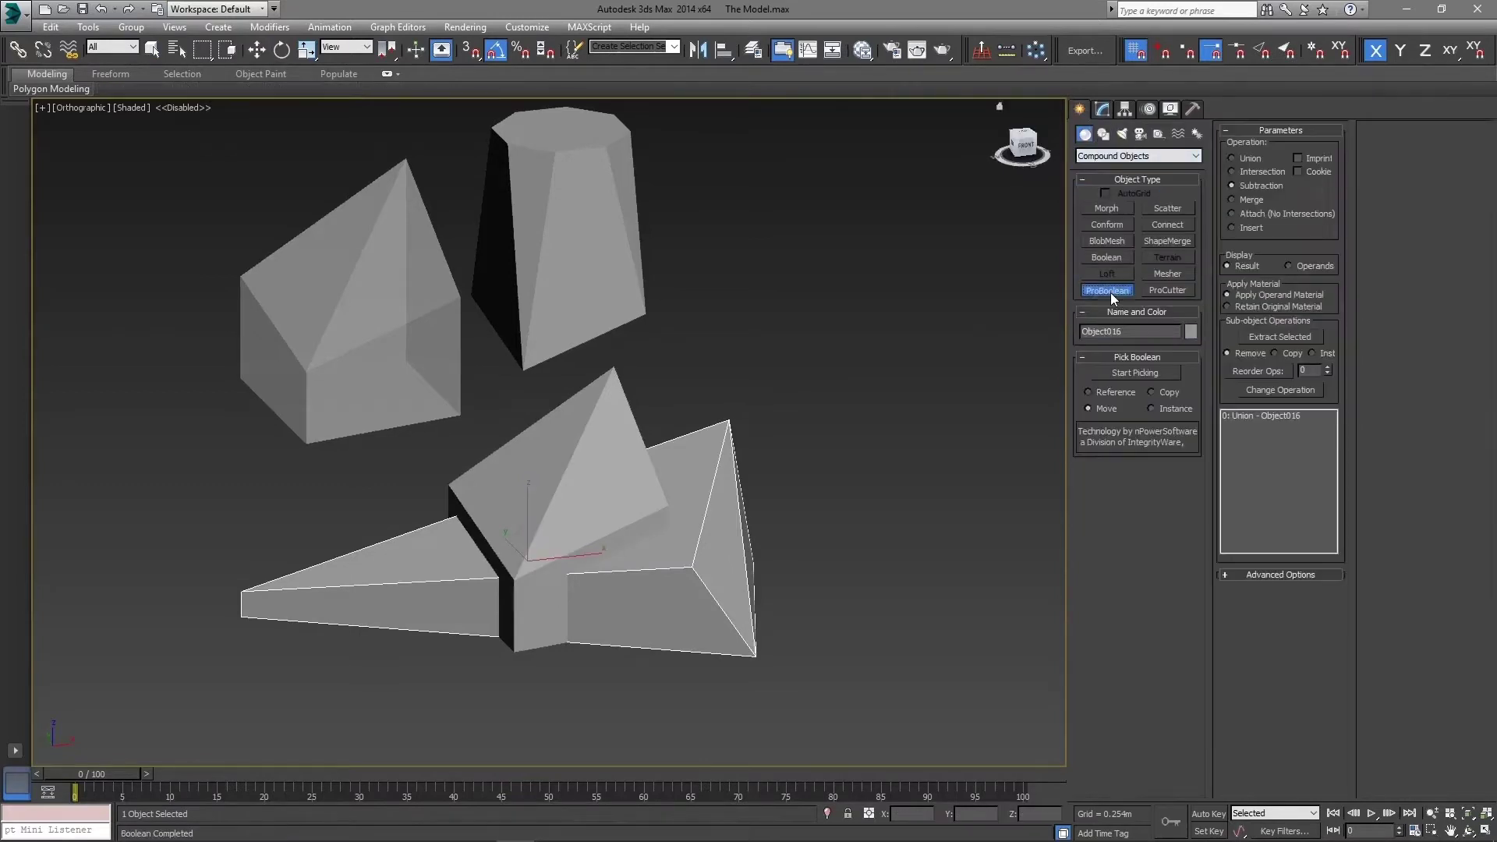
click(1136, 373)
click(615, 441)
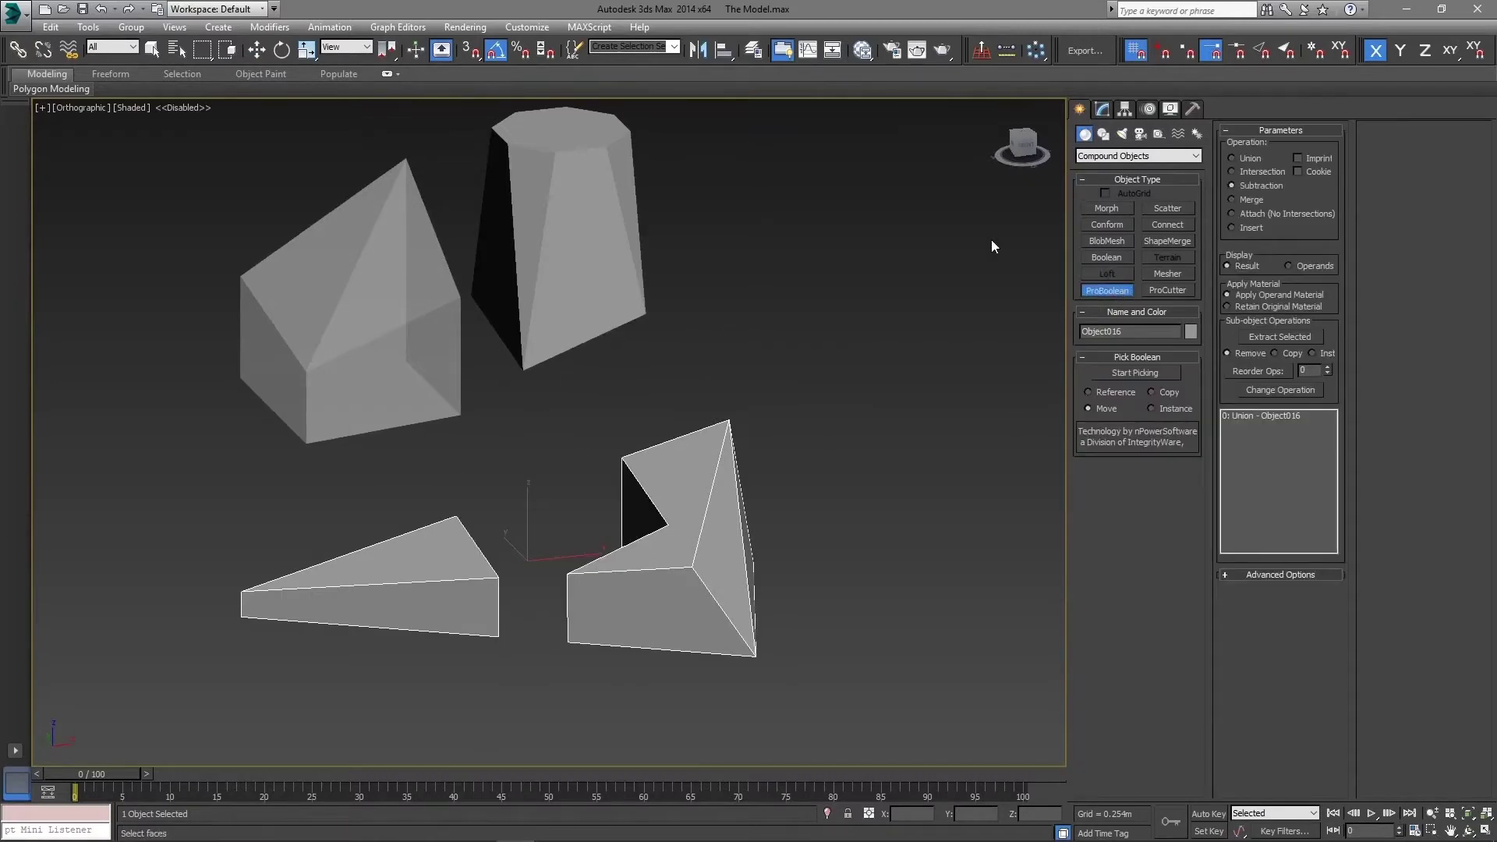
Step: Convert the boolean result to an Editable Poly
key(w)
click(1102, 108)
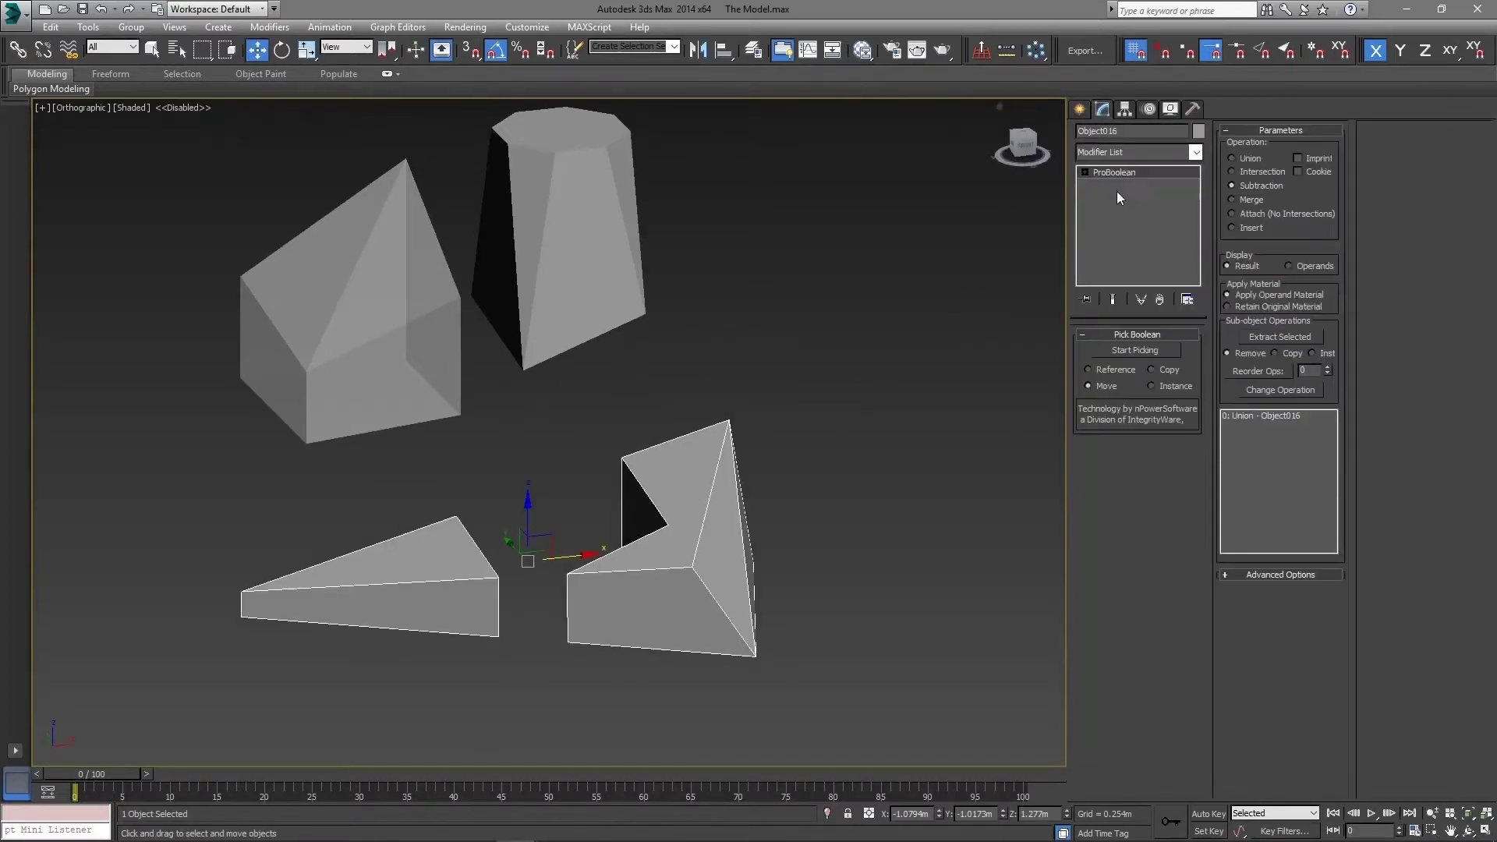
right_click(704, 504)
mouse_move(723, 648)
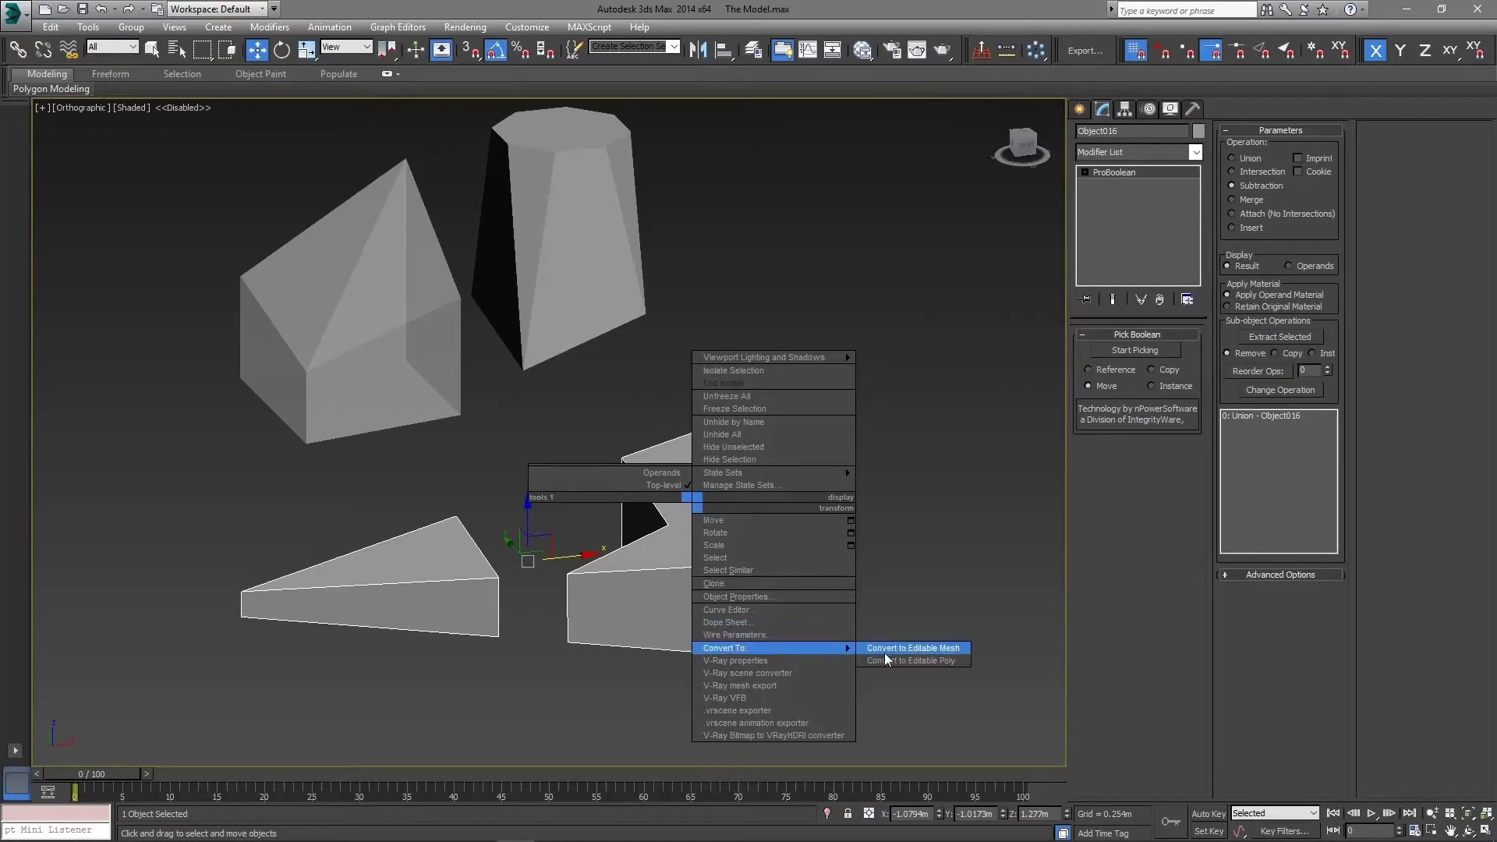
click(887, 662)
Step: Move the pyramid copy back by -10 on Y into its original spot
click(877, 585)
click(397, 361)
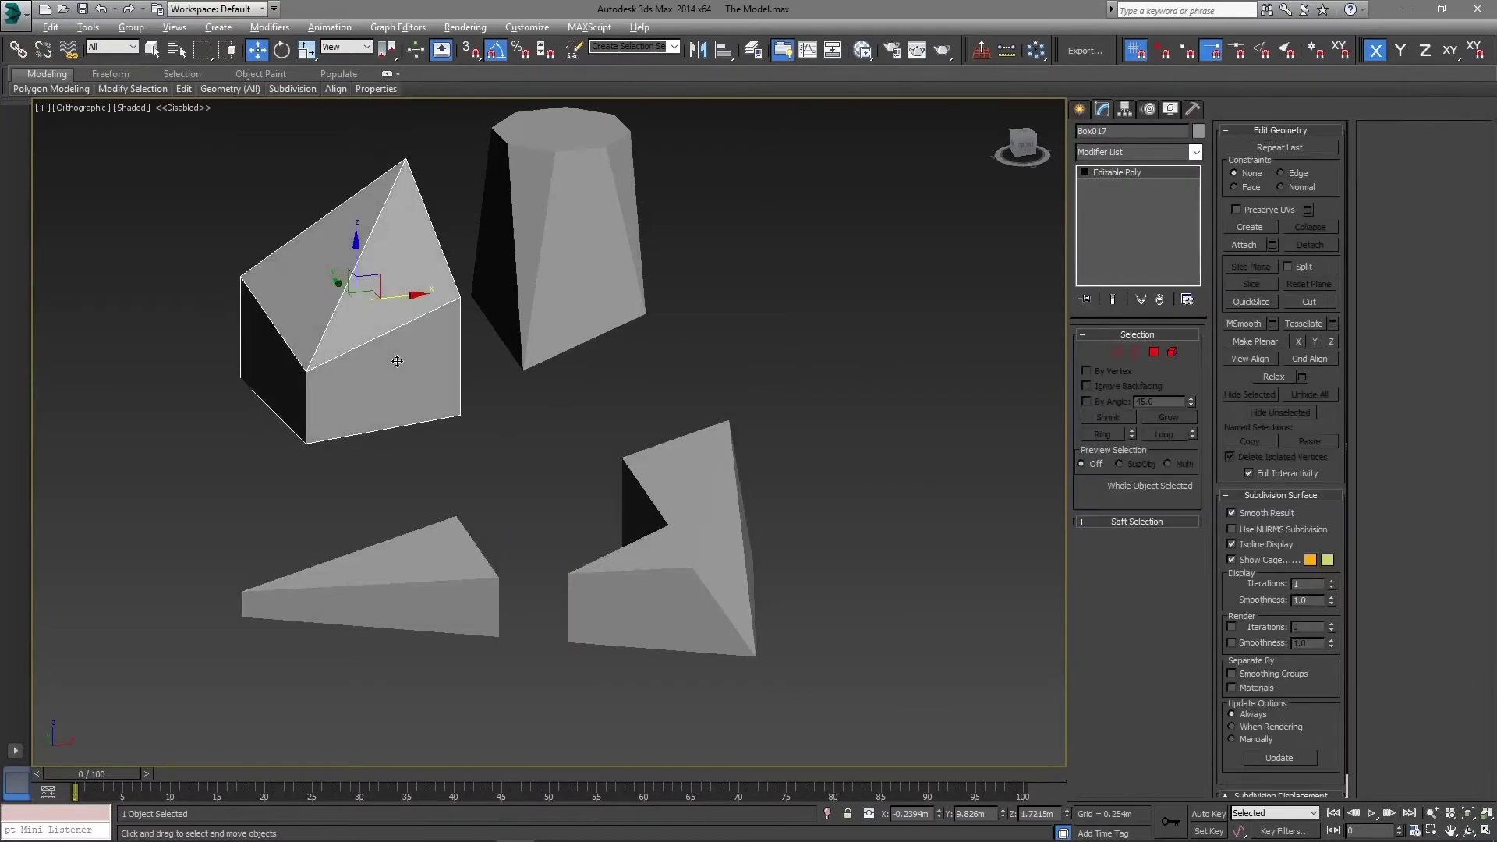
alt+middle_drag(400, 394, 326, 165)
key(F12)
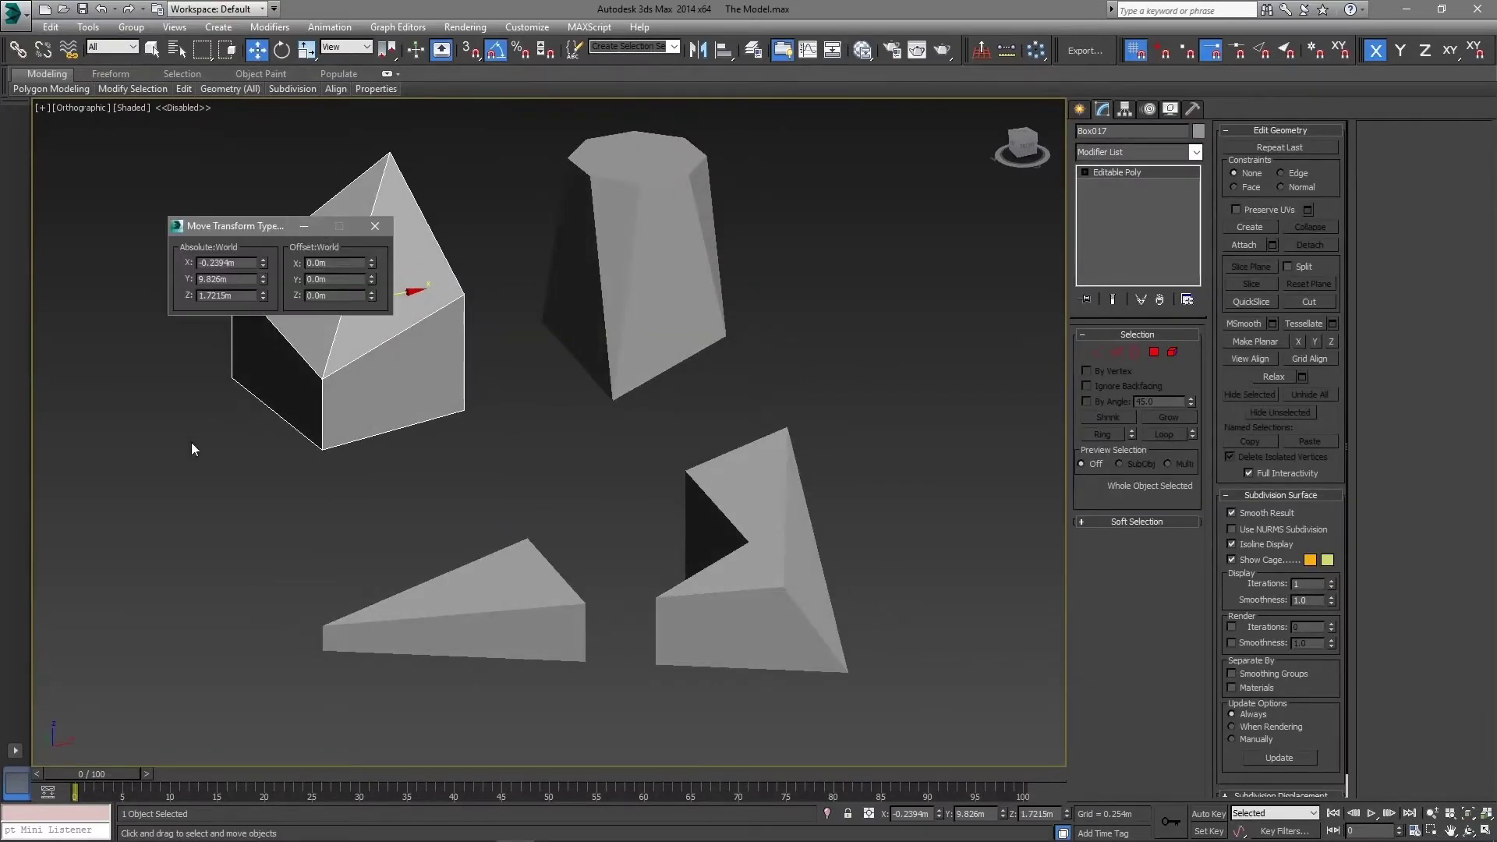
drag(234, 226, 193, 431)
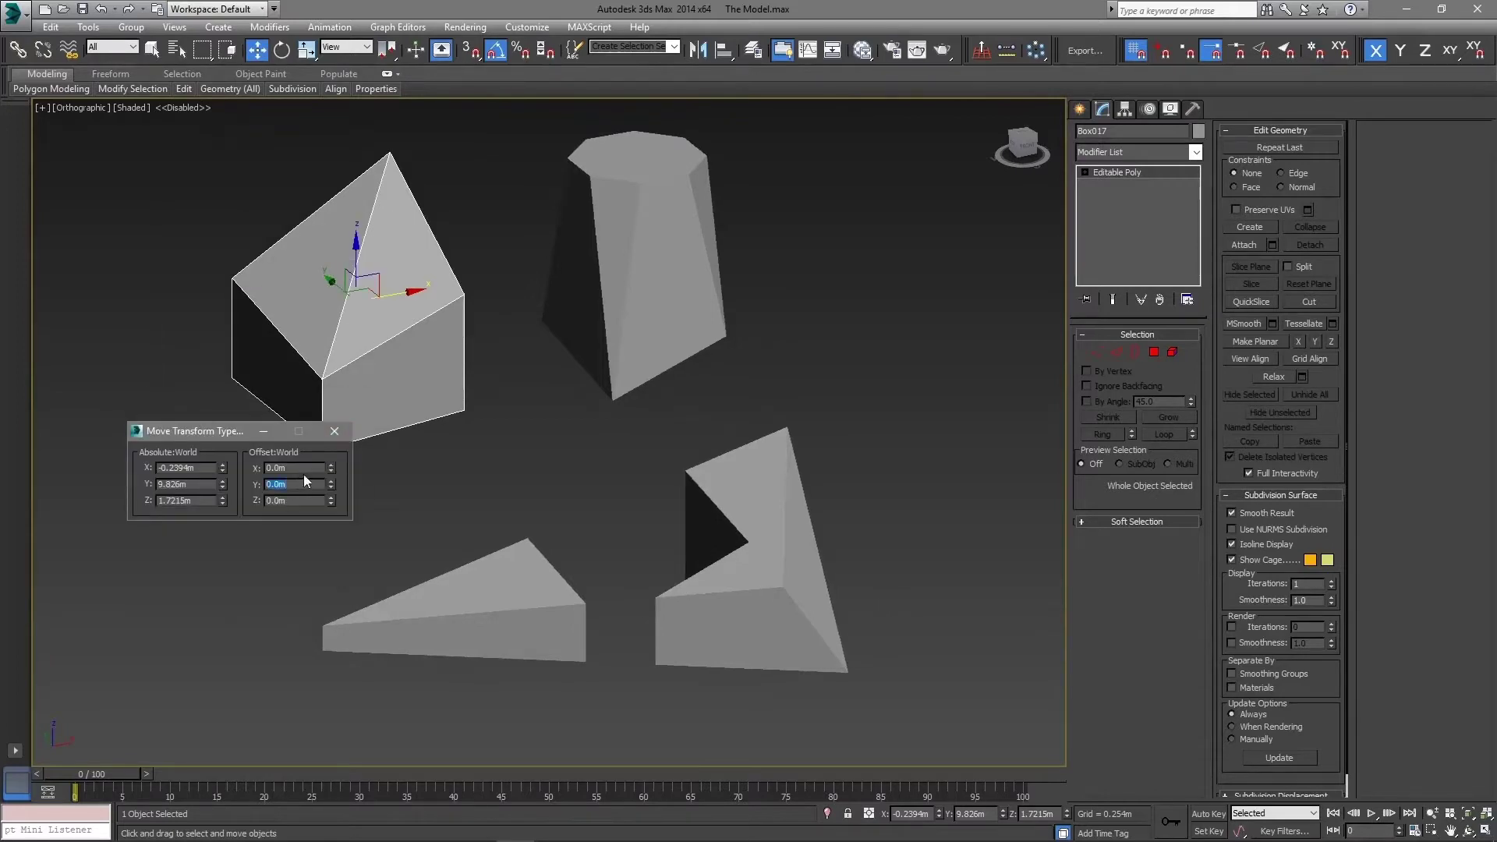
text(-10)
key(Return)
click(346, 432)
alt+middle_drag(351, 436, 406, 328)
drag(437, 327, 922, 617)
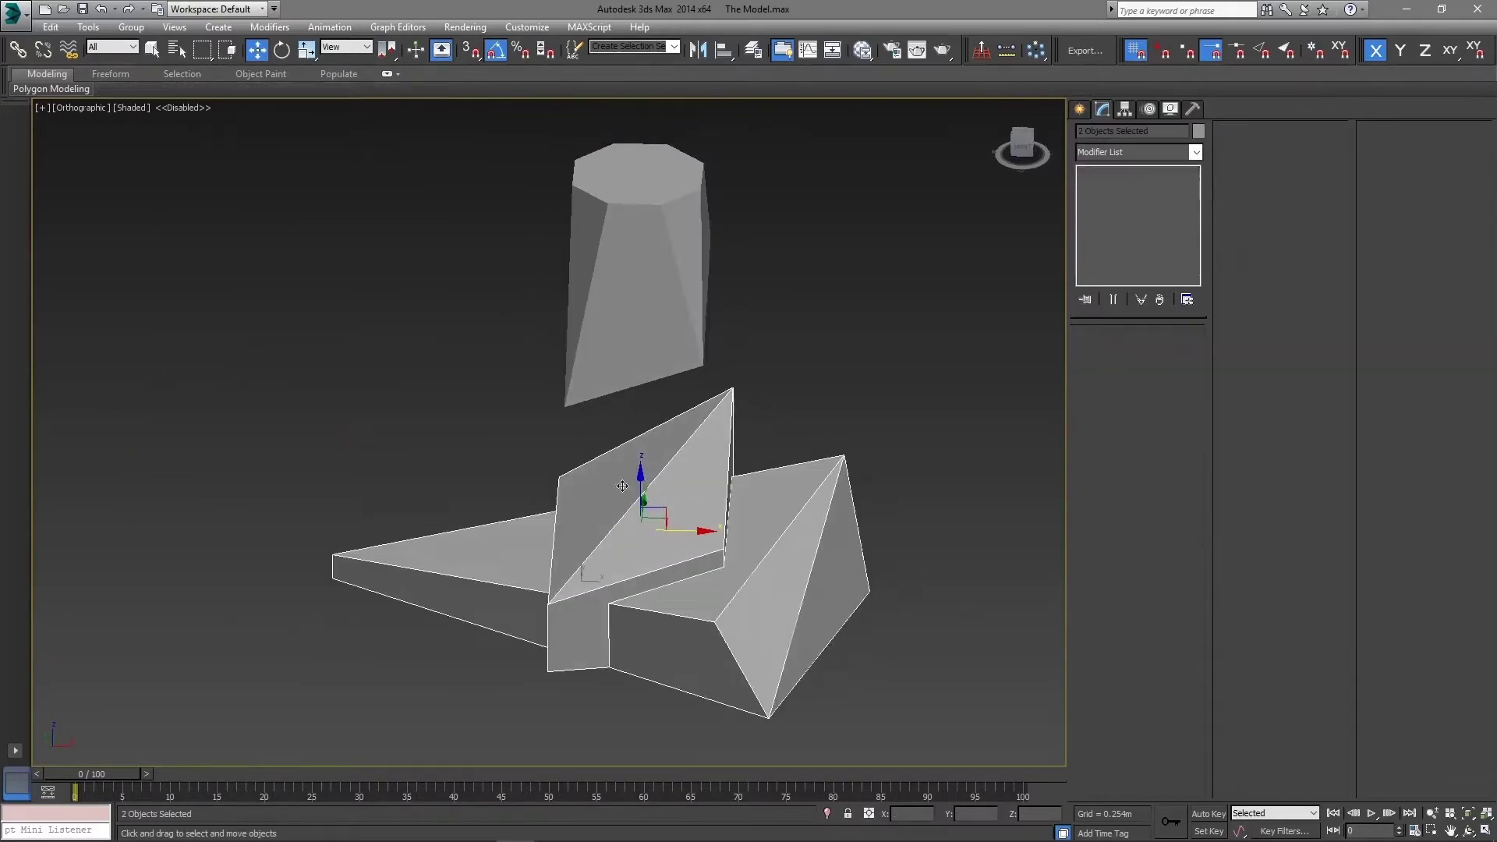
key(t)
scroll(856, 485, up, 5)
click(807, 335)
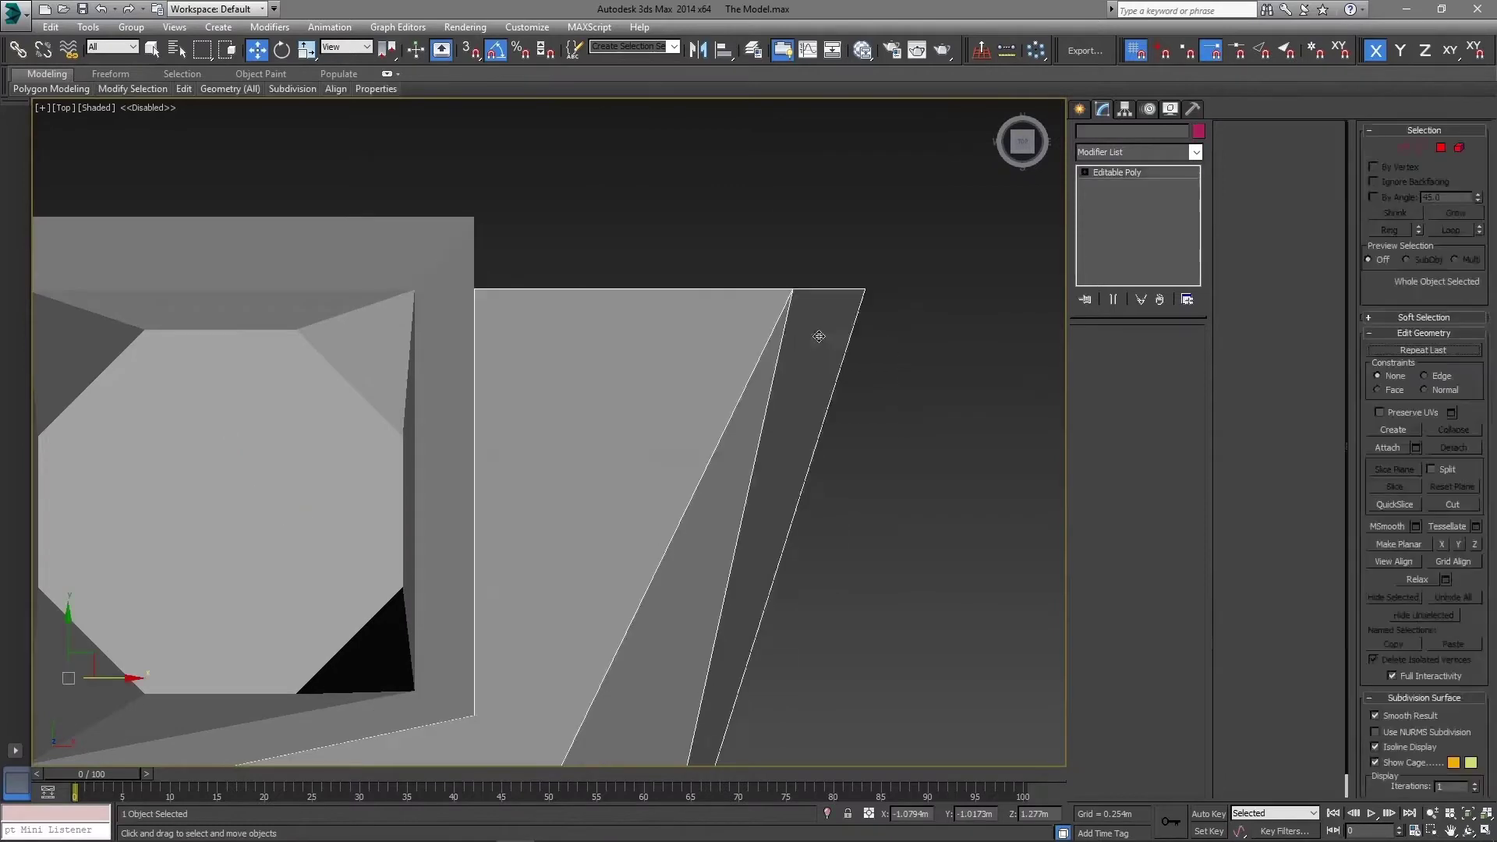
click(1098, 352)
scroll(833, 262, up, 3)
drag(833, 263, 897, 300)
mouse_move(897, 300)
alt+middle_down()
mouse_move(729, 389)
mouse_move(803, 351)
mouse_move(854, 367)
alt+middle_up()
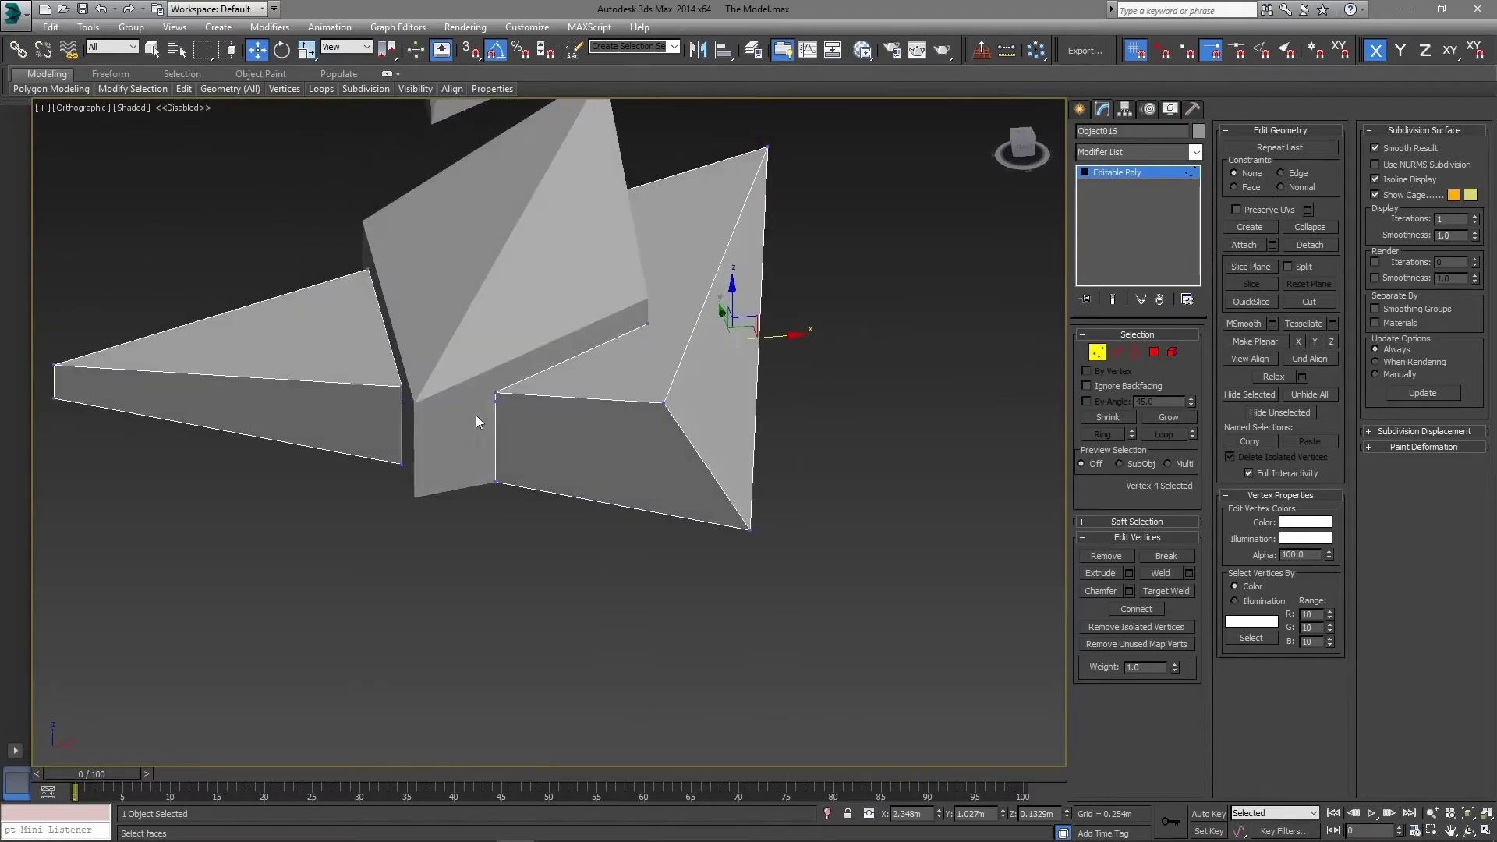
scroll(477, 422, up, 5)
scroll(351, 428, down, 2)
scroll(579, 442, down, 4)
click(579, 442)
mouse_move(577, 436)
alt+middle_down()
mouse_move(861, 405)
mouse_move(498, 415)
mouse_move(742, 424)
mouse_move(858, 405)
mouse_move(677, 422)
alt+middle_up()
click(1097, 352)
click(897, 390)
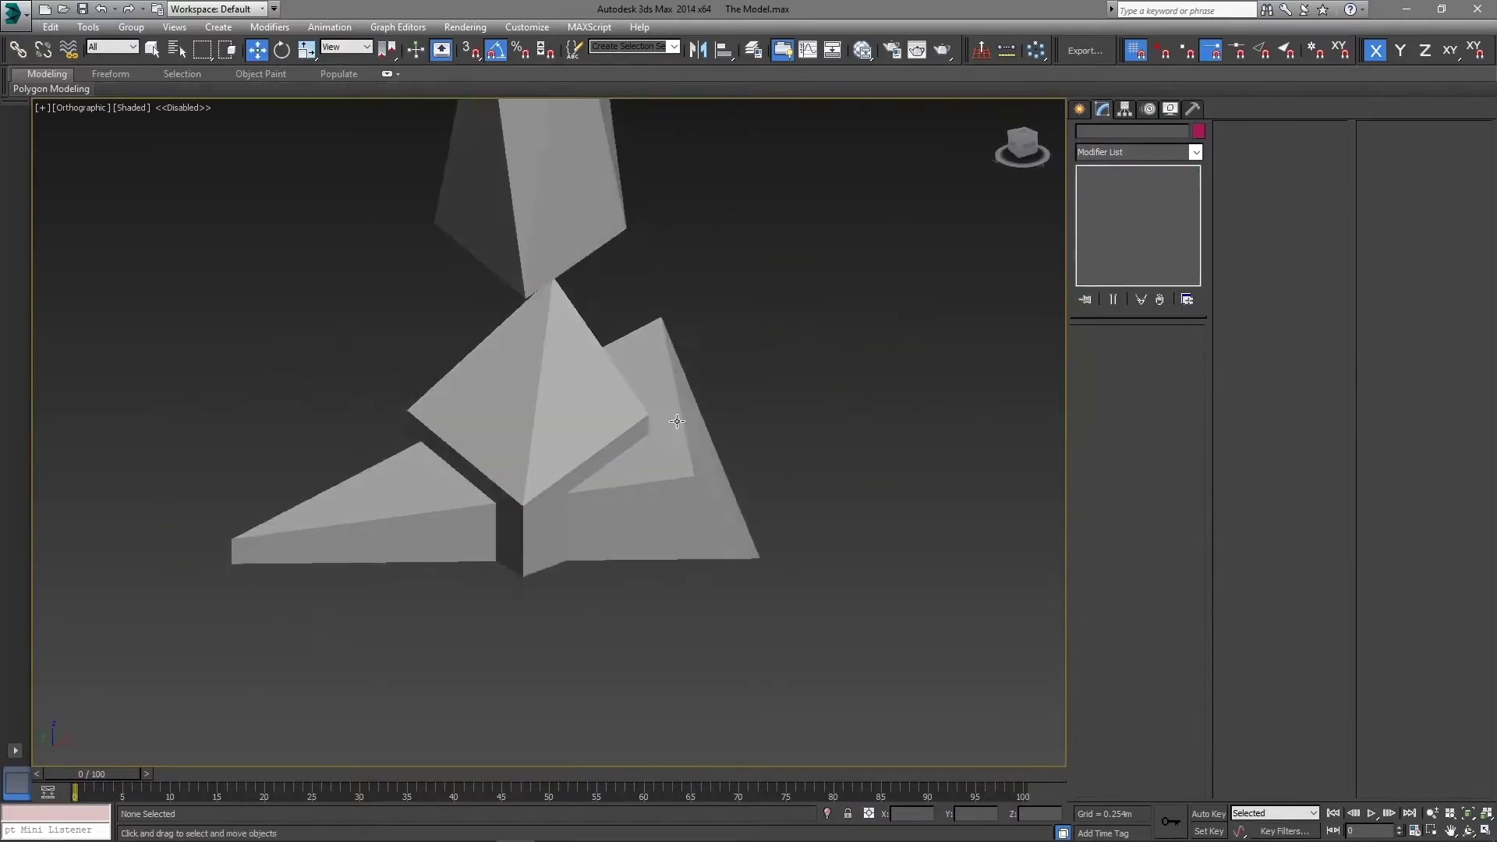
Step: Lower the octagonal column onto the base with a -3 Z offset
scroll(677, 421, down, 3)
click(612, 344)
key(F12)
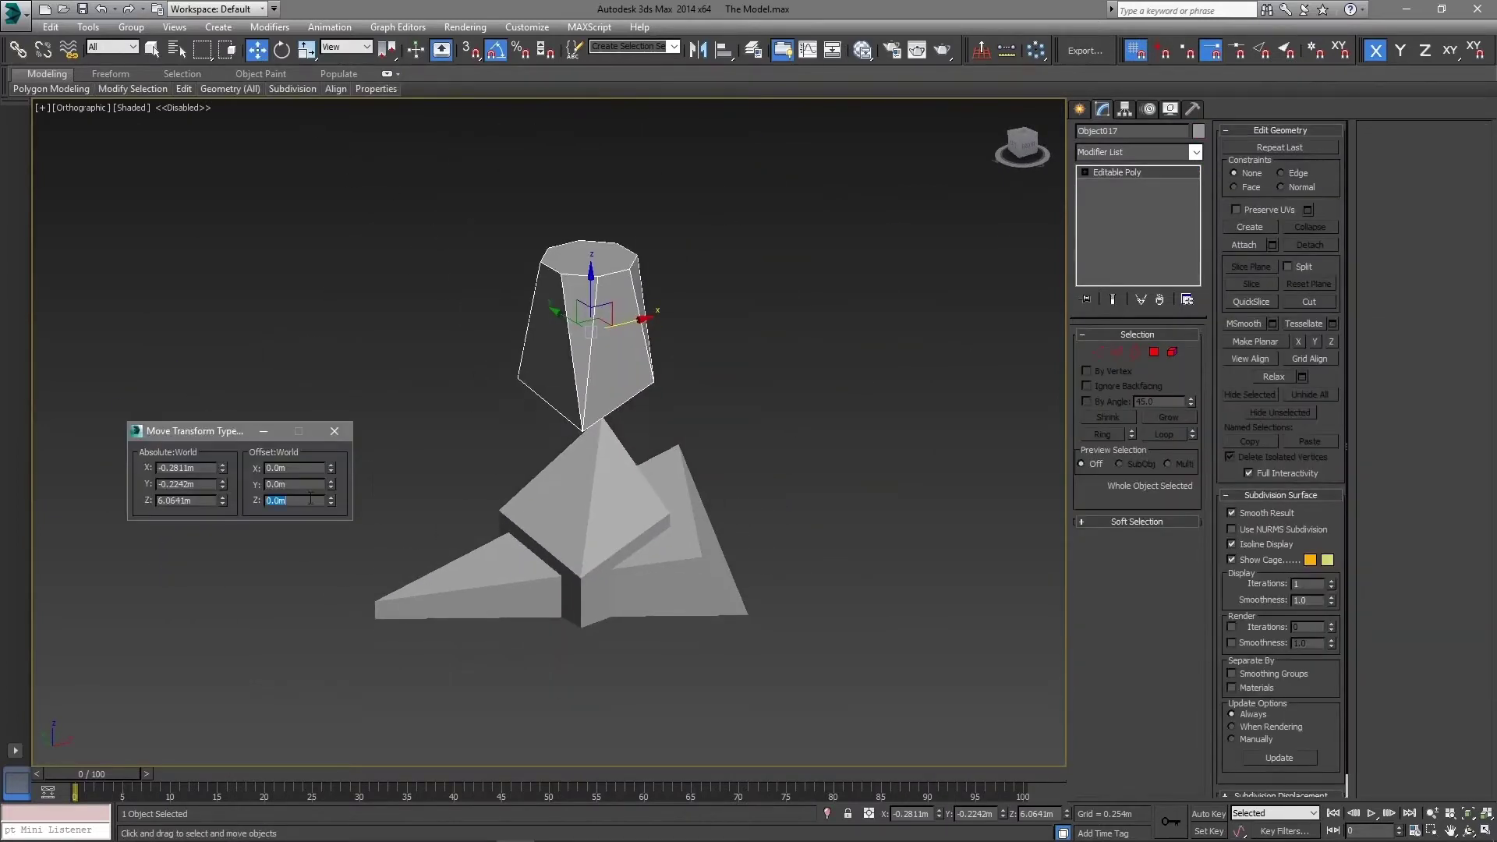
key(Return)
click(334, 432)
Step: Orbit the model and switch to the four-viewport layout
drag(812, 706, 401, 341)
alt+middle_drag(400, 341, 799, 406)
scroll(613, 495, up, 3)
mouse_move(613, 494)
alt+middle_down()
mouse_move(458, 484)
mouse_move(933, 491)
mouse_move(1174, 475)
mouse_move(1183, 495)
mouse_move(853, 528)
alt+middle_up()
scroll(852, 528, up, 2)
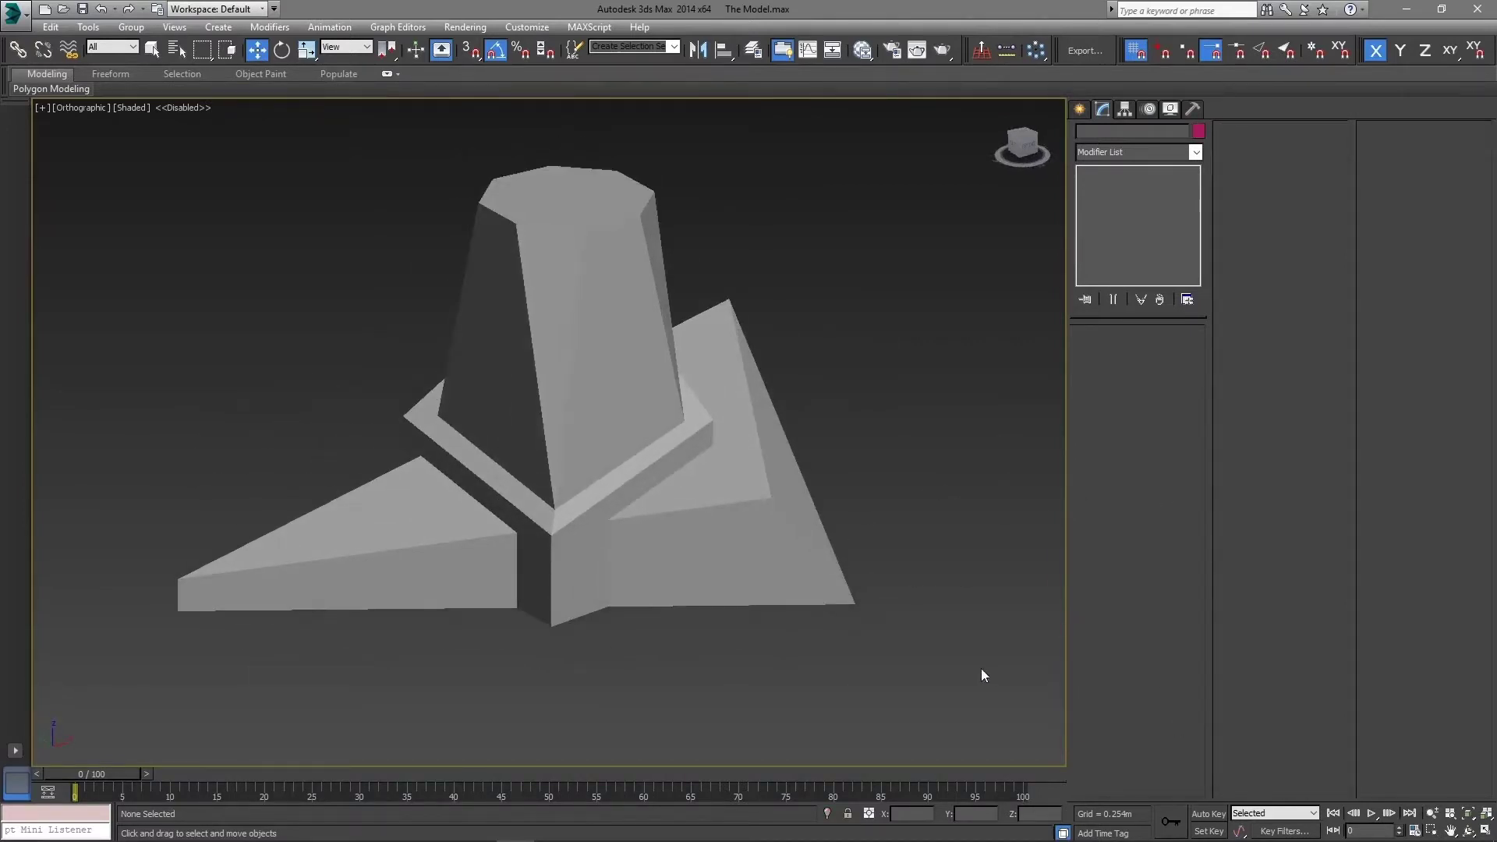
click(1487, 831)
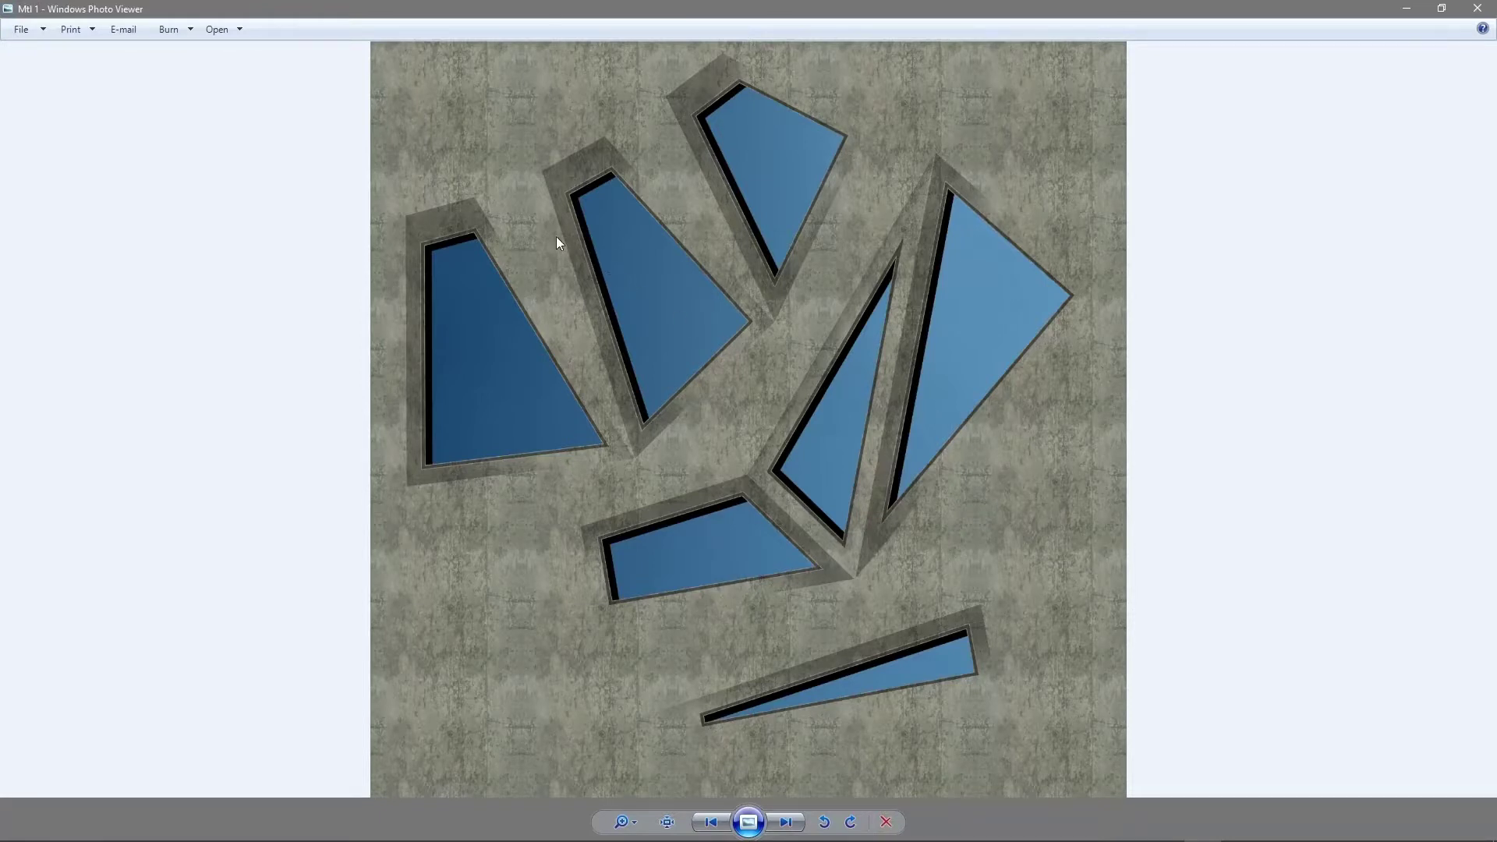
scroll(535, 176, up, 3)
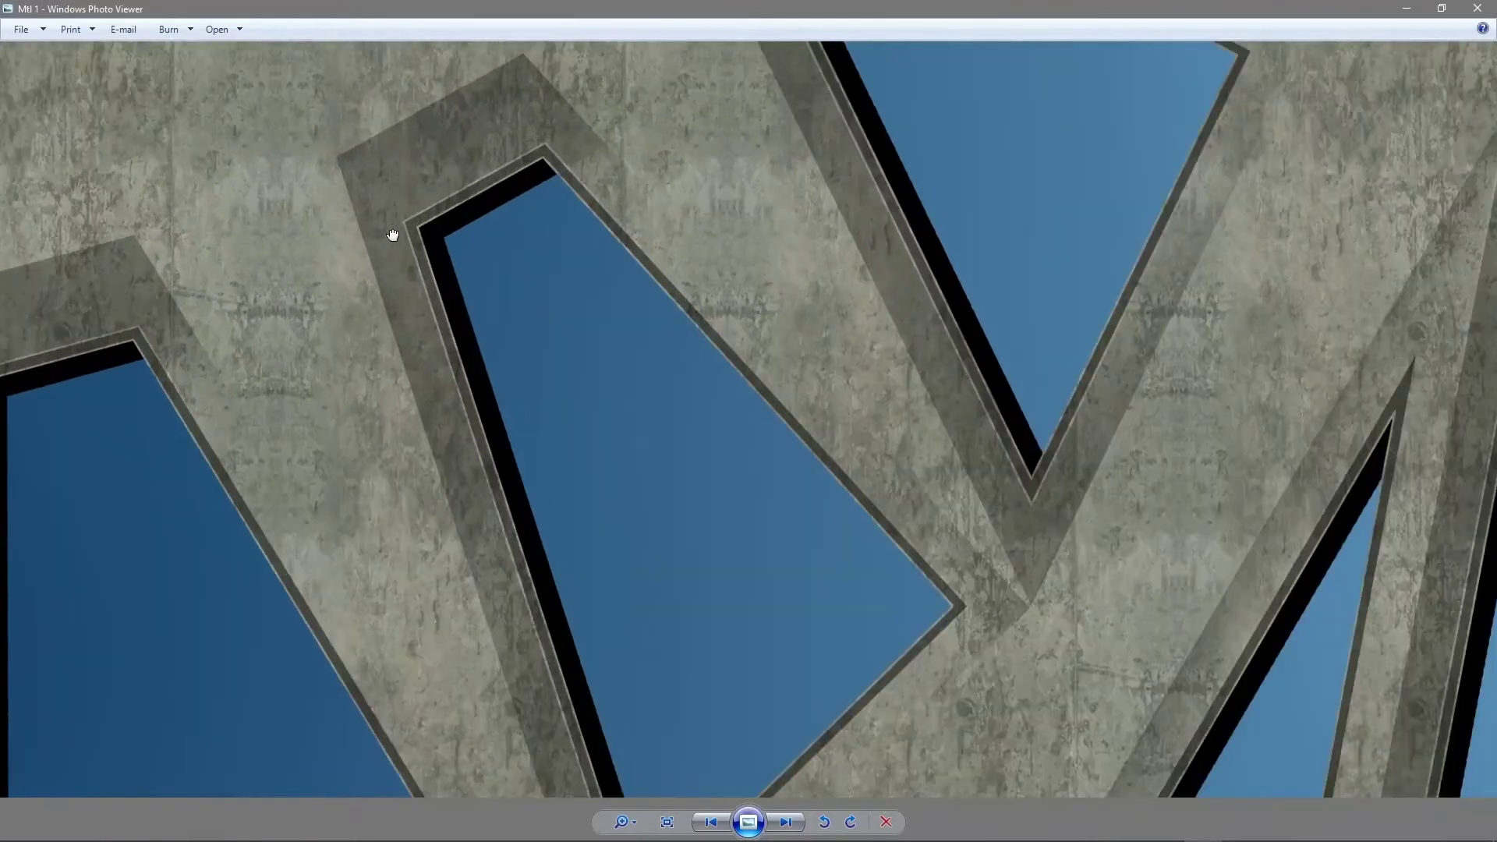
scroll(394, 234, up, 2)
scroll(445, 281, up, 2)
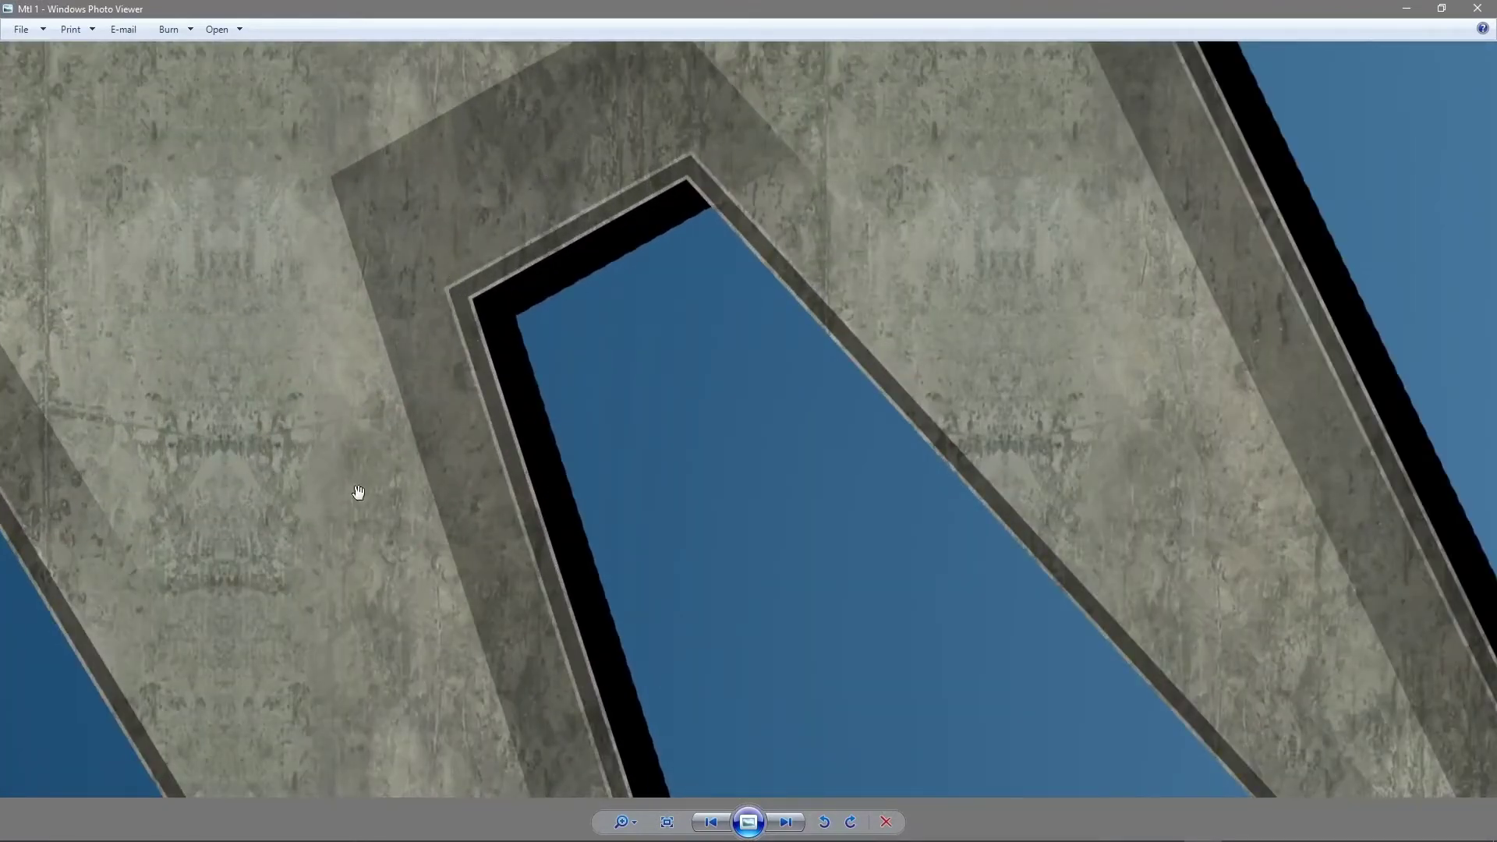
scroll(592, 427, down, 3)
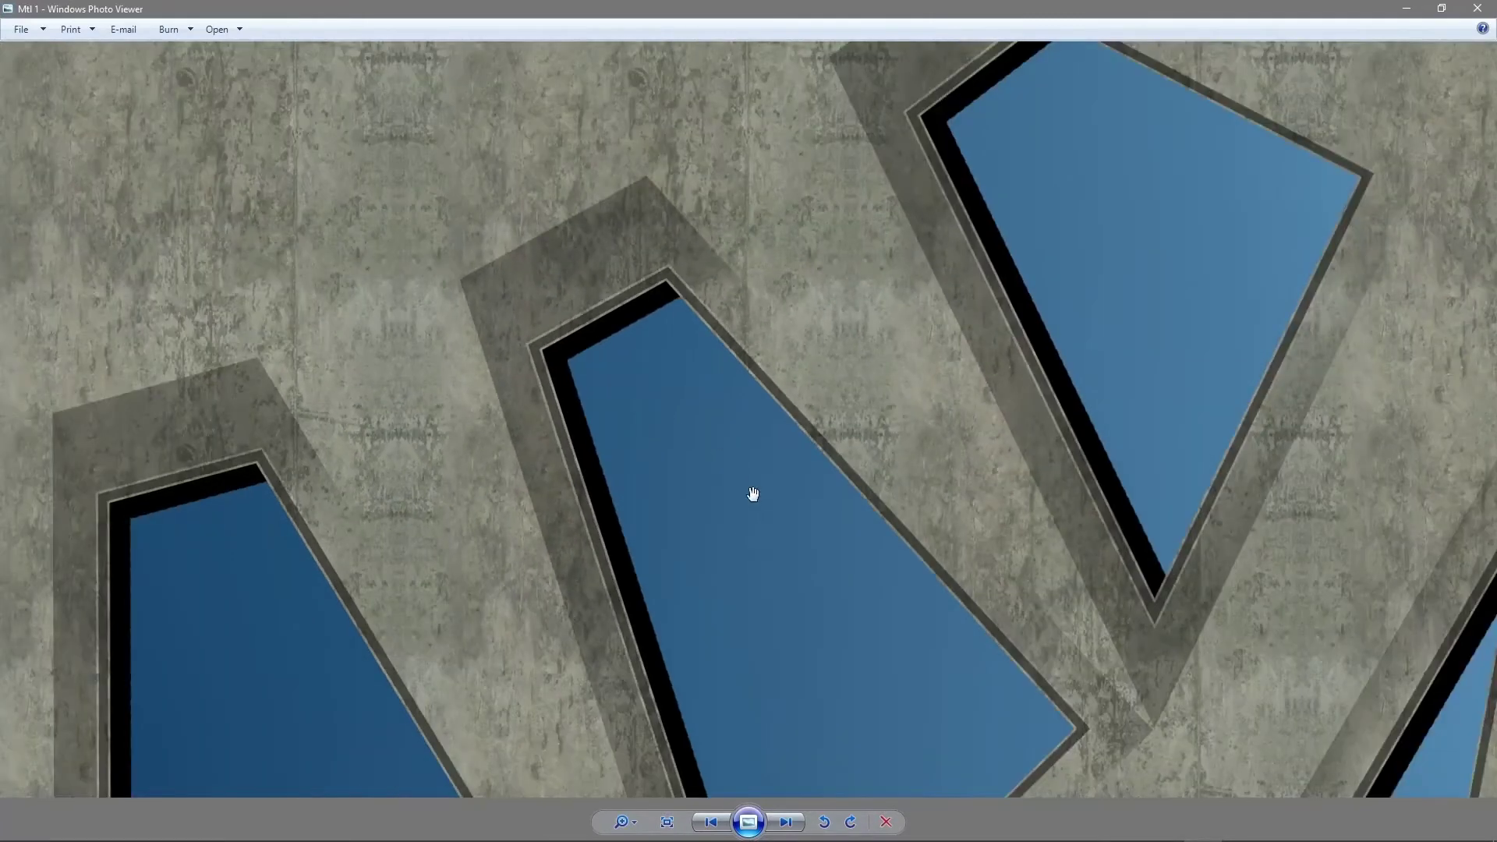
drag(752, 494, 685, 378)
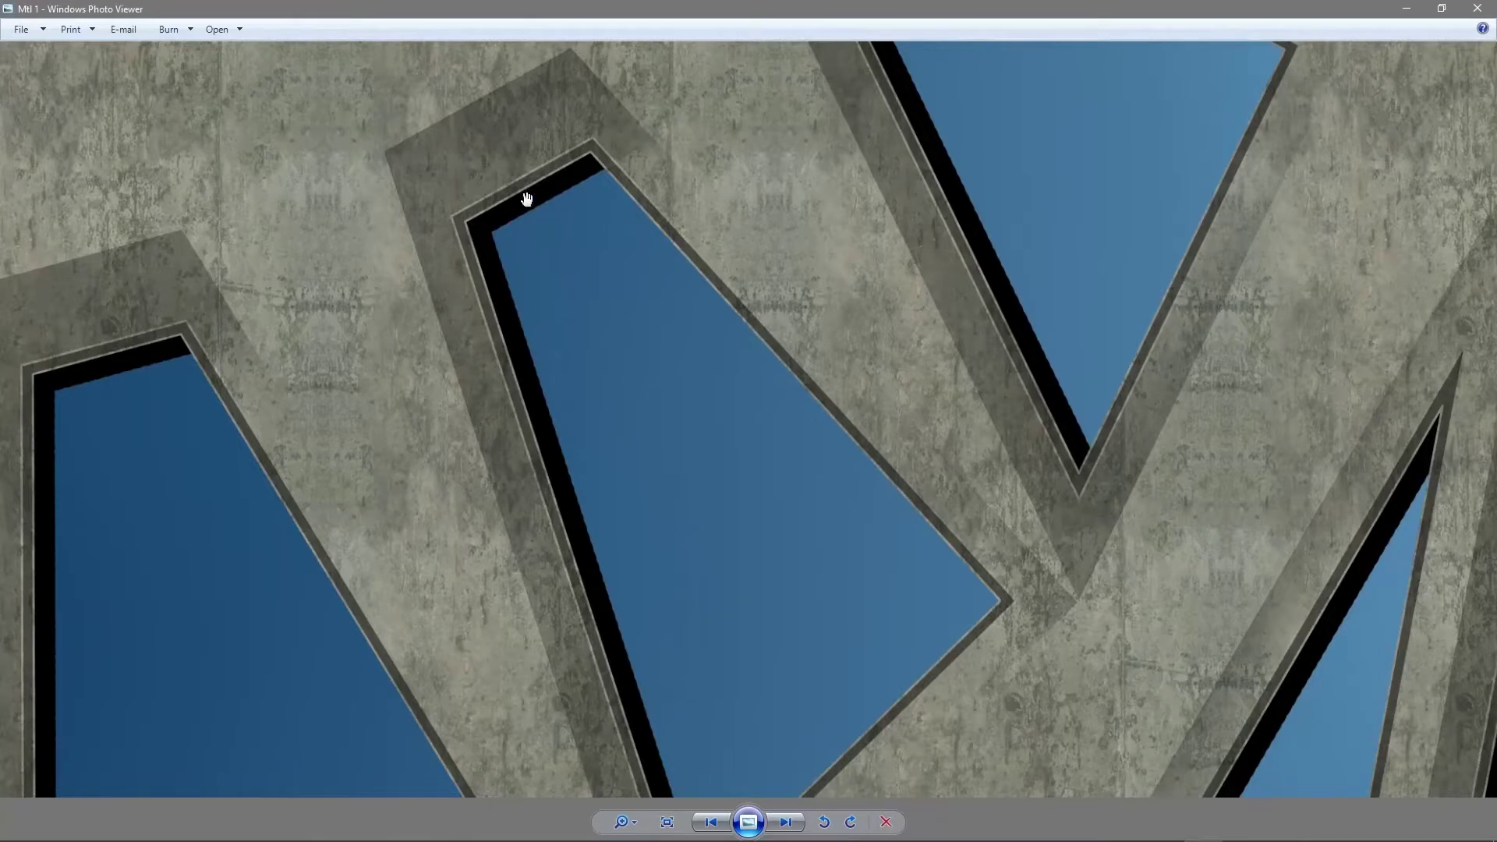
scroll(529, 204, up, 1)
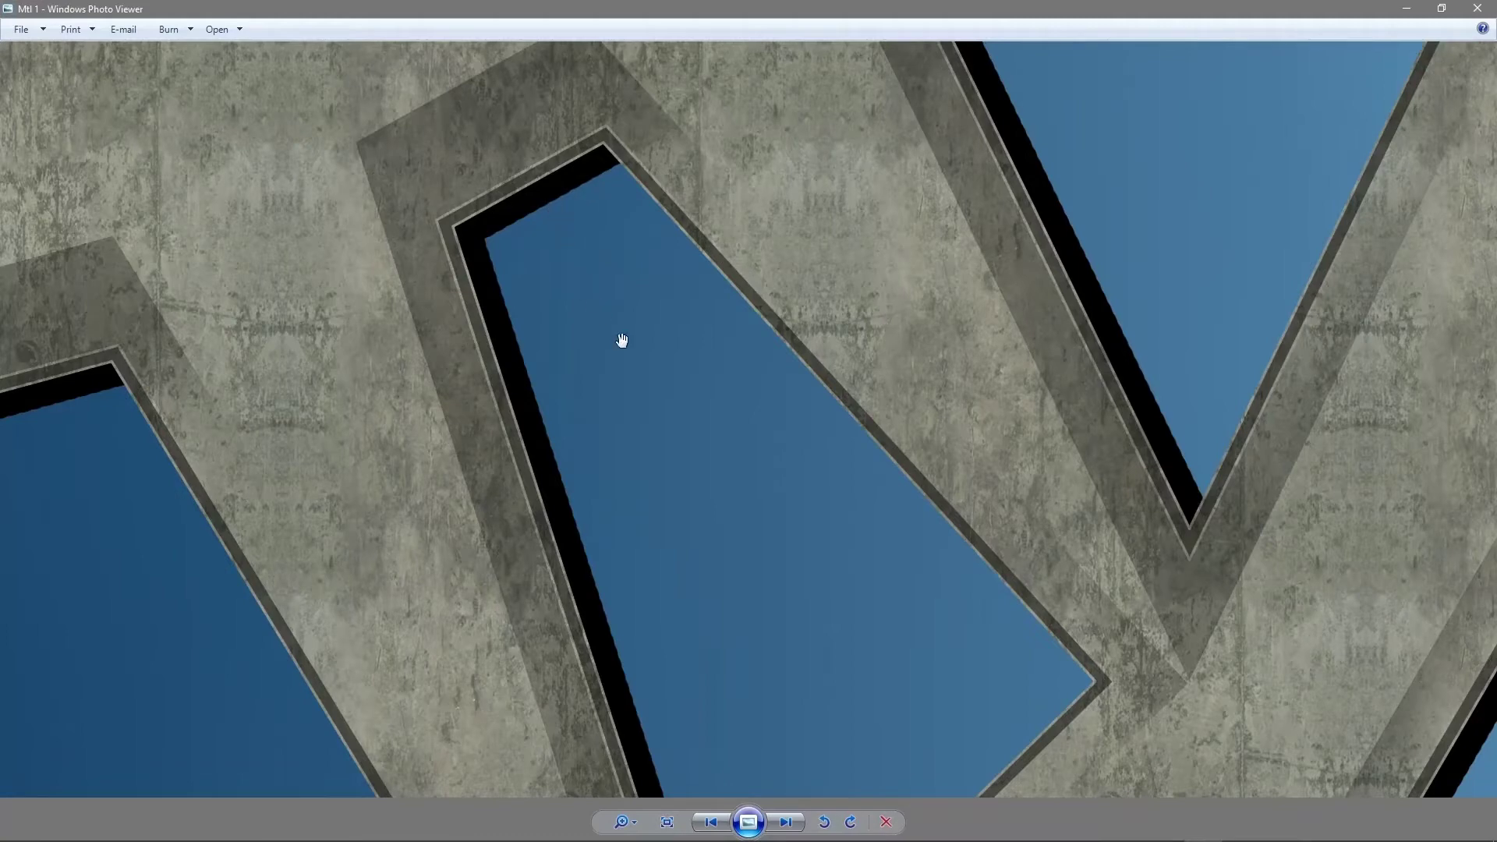
scroll(625, 344, down, 2)
scroll(625, 344, down, 2)
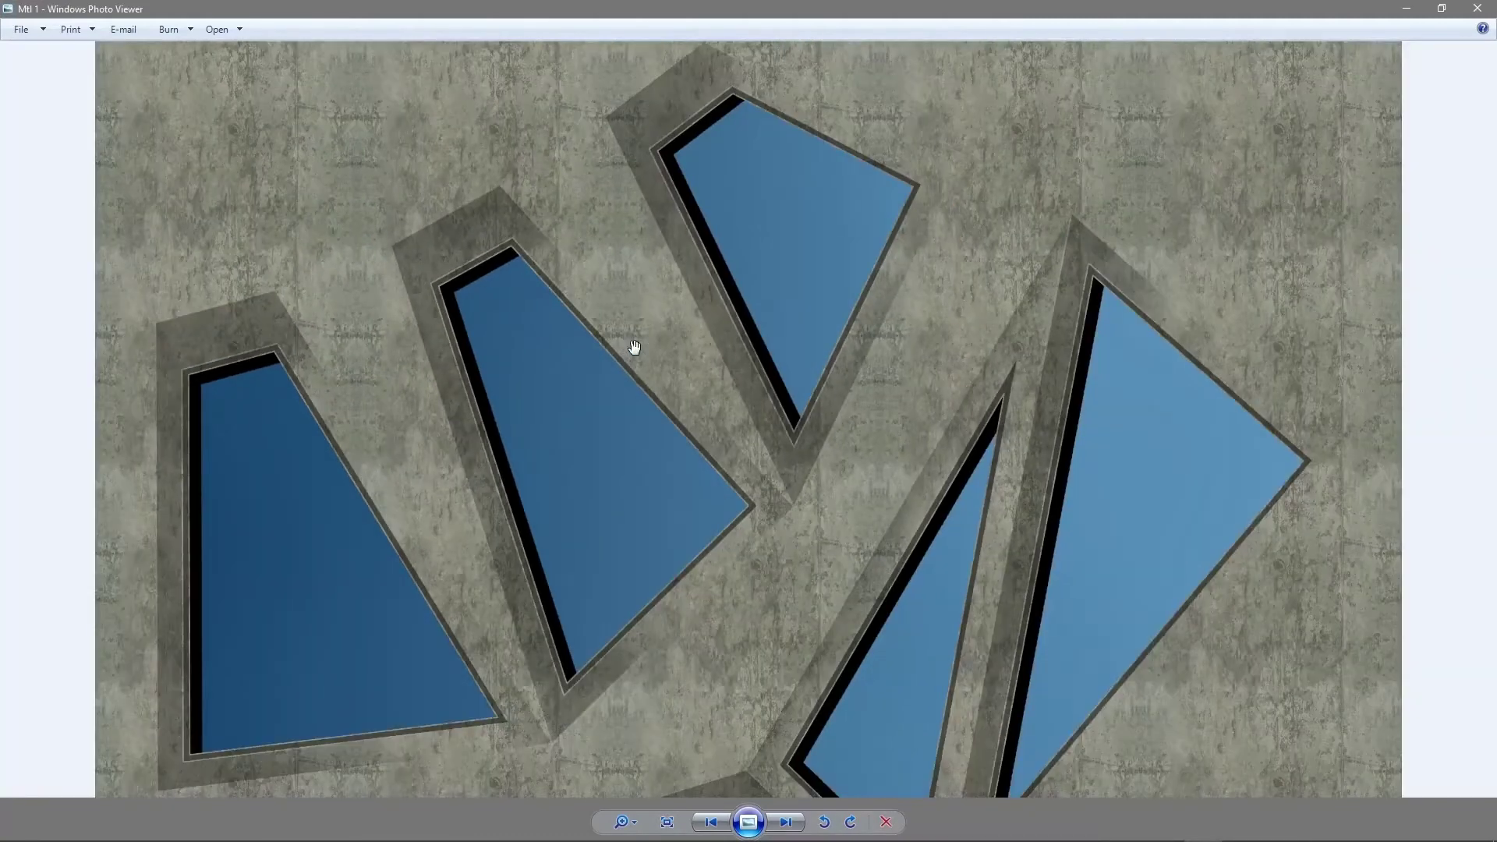
scroll(631, 345, down, 2)
scroll(640, 345, down, 1)
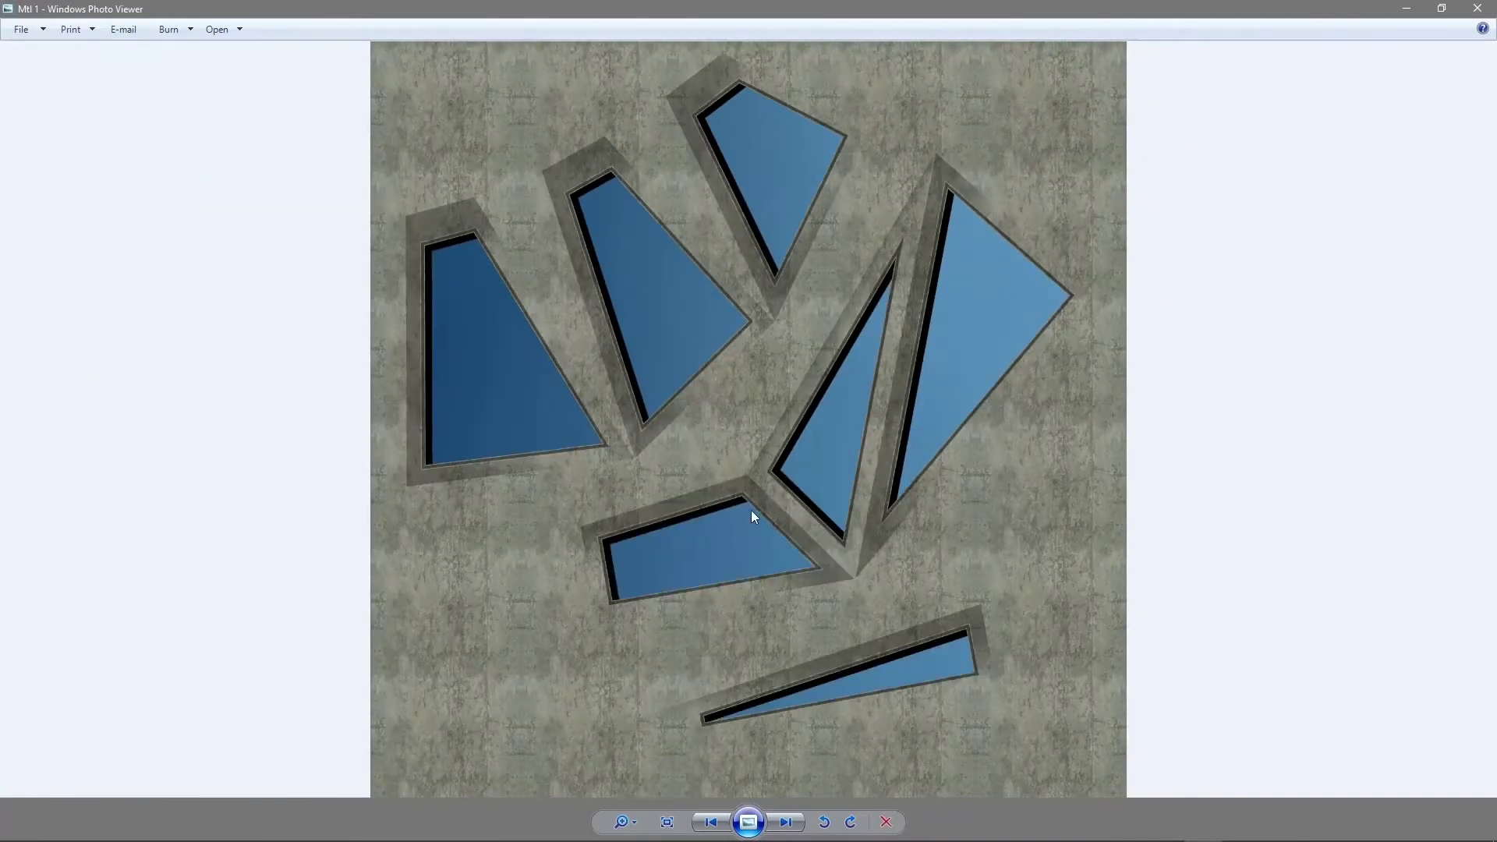
scroll(748, 515, up, 2)
scroll(747, 507, up, 2)
scroll(727, 513, up, 2)
scroll(725, 515, up, 2)
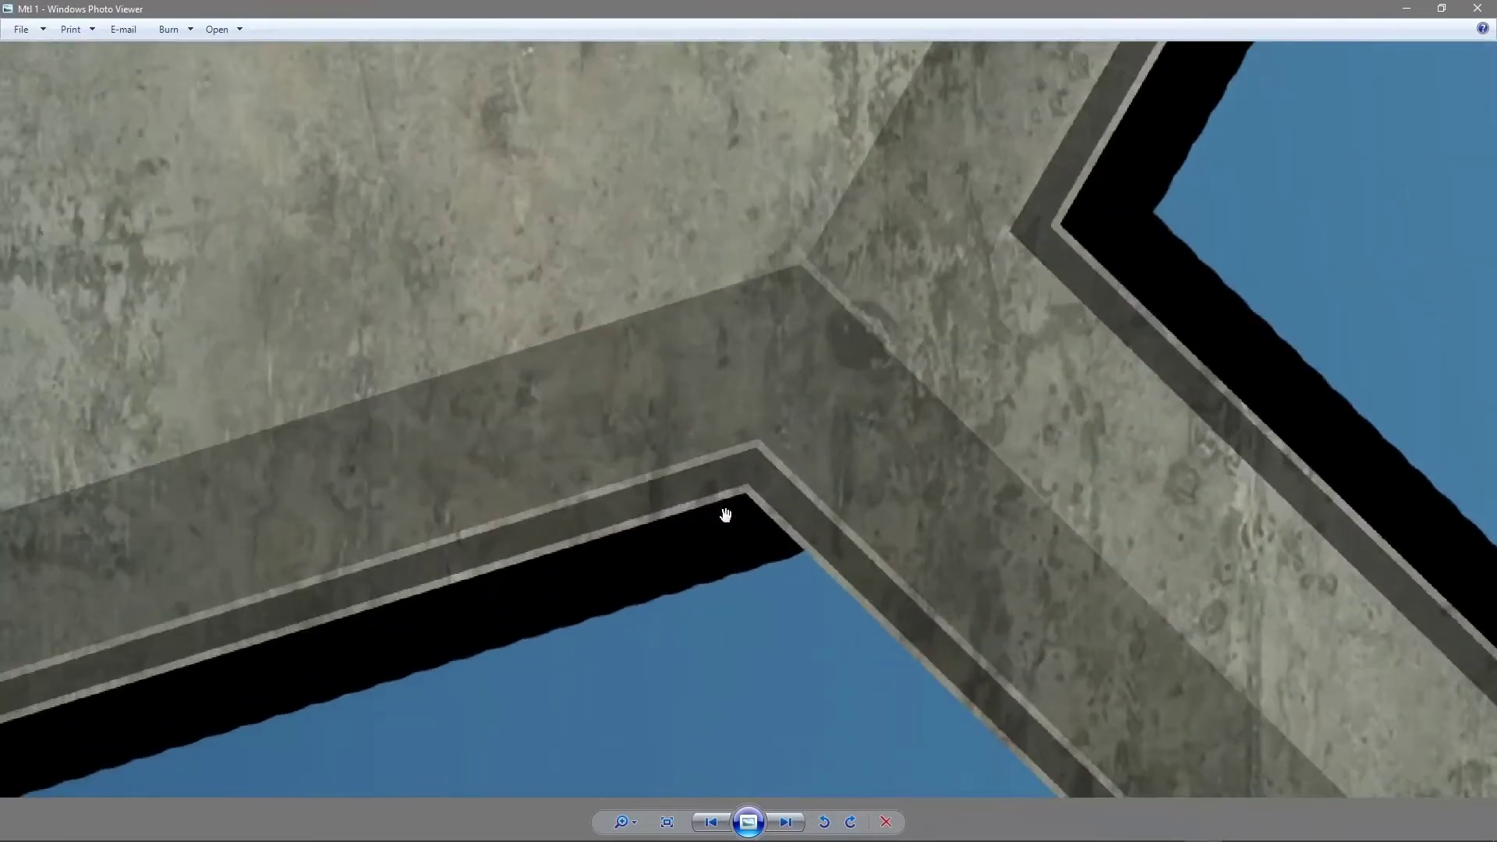
scroll(725, 514, down, 1)
scroll(858, 390, down, 2)
scroll(902, 394, up, 1)
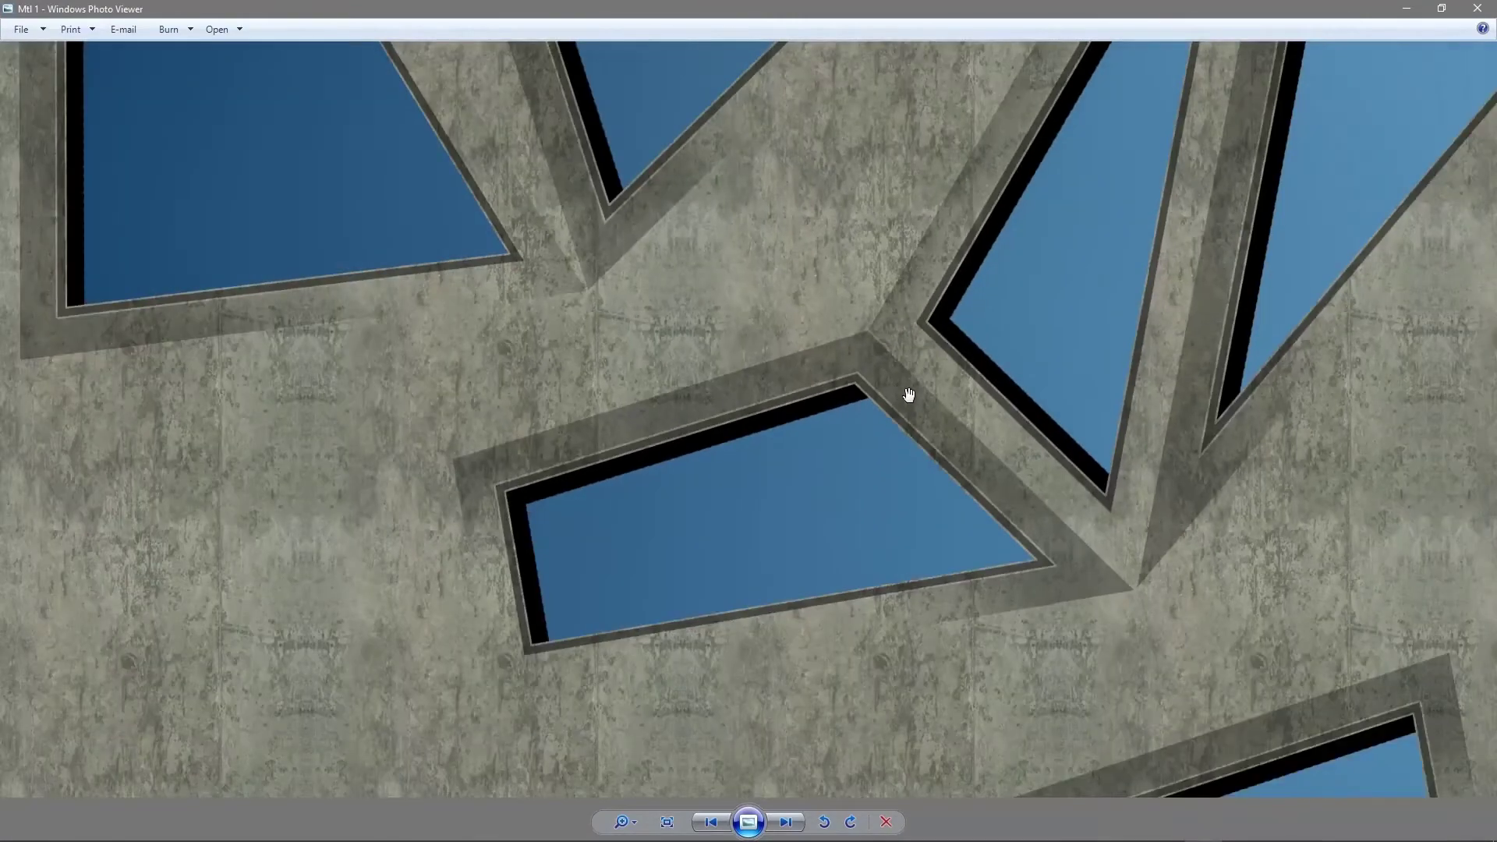
scroll(1157, 371, down, 1)
scroll(1136, 377, down, 1)
scroll(1123, 386, down, 2)
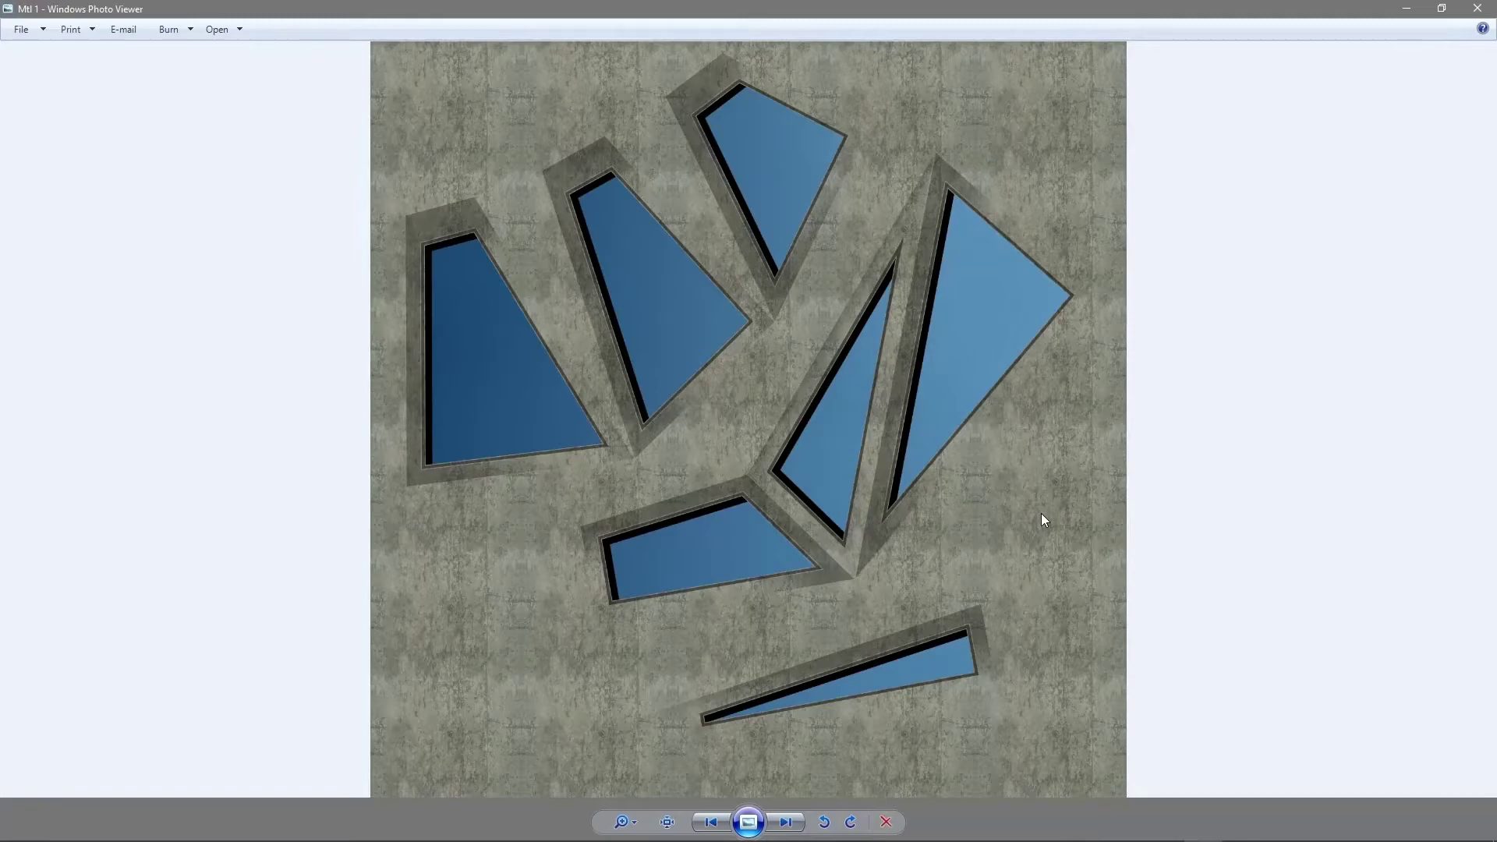
key(alt+Tab)
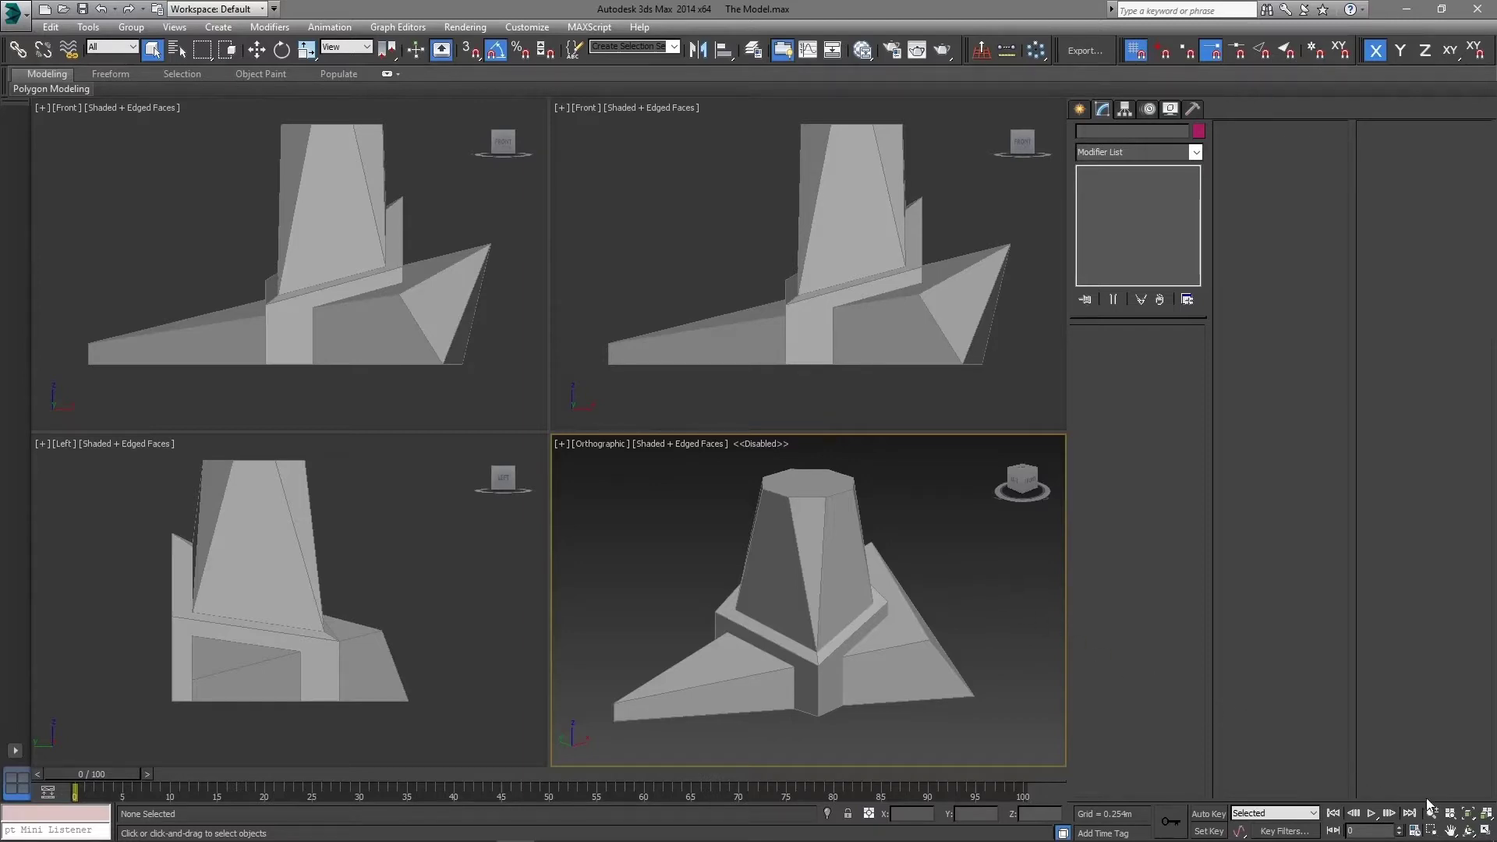
Step: Maximize the perspective view and bring up the Slate Material Editor
click(1486, 832)
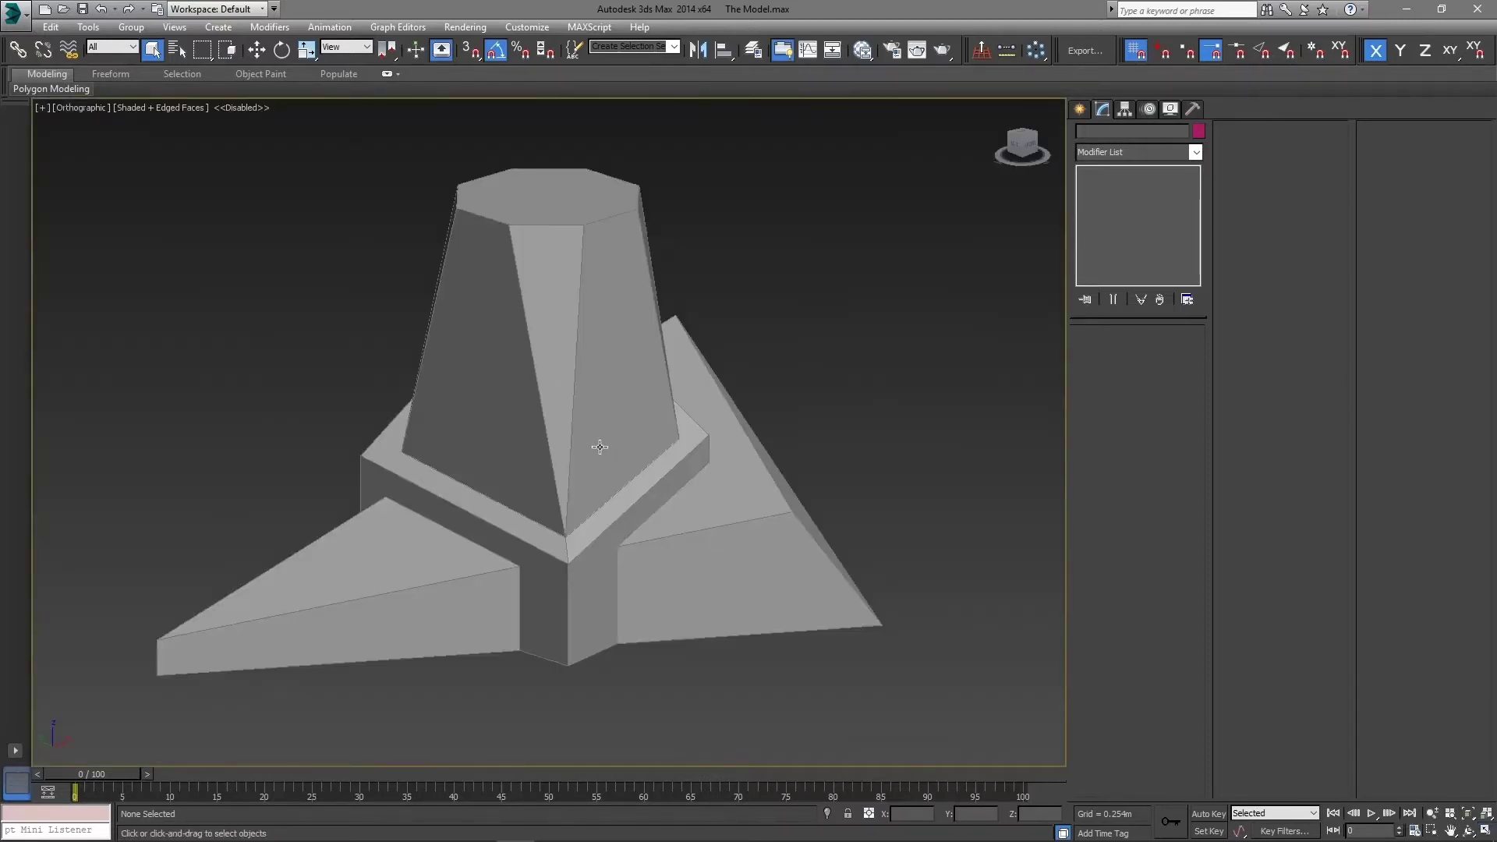
scroll(599, 446, down, 4)
middle_drag(600, 447, 394, 478)
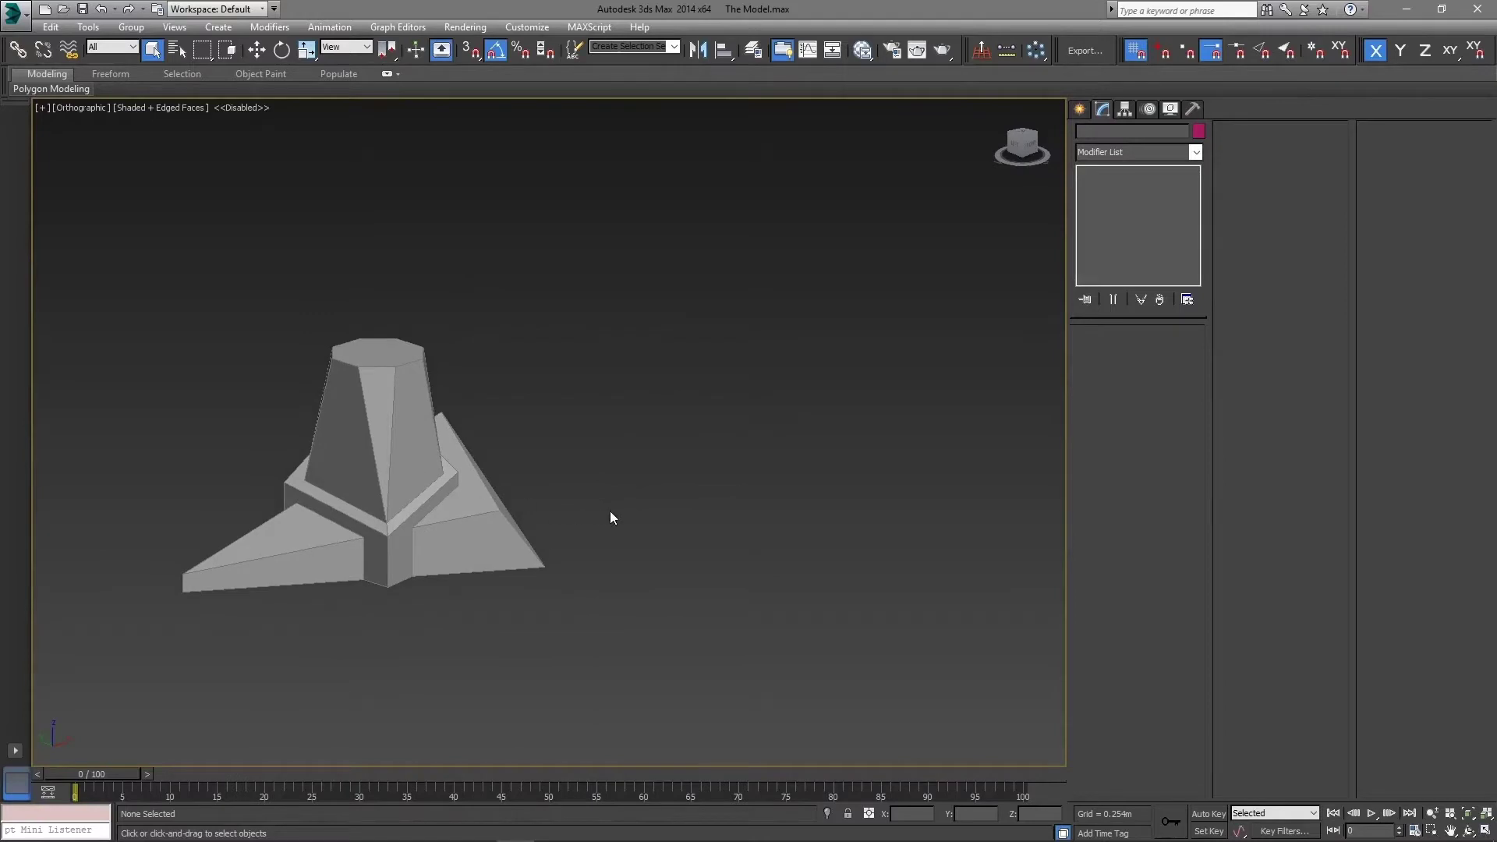
key(m)
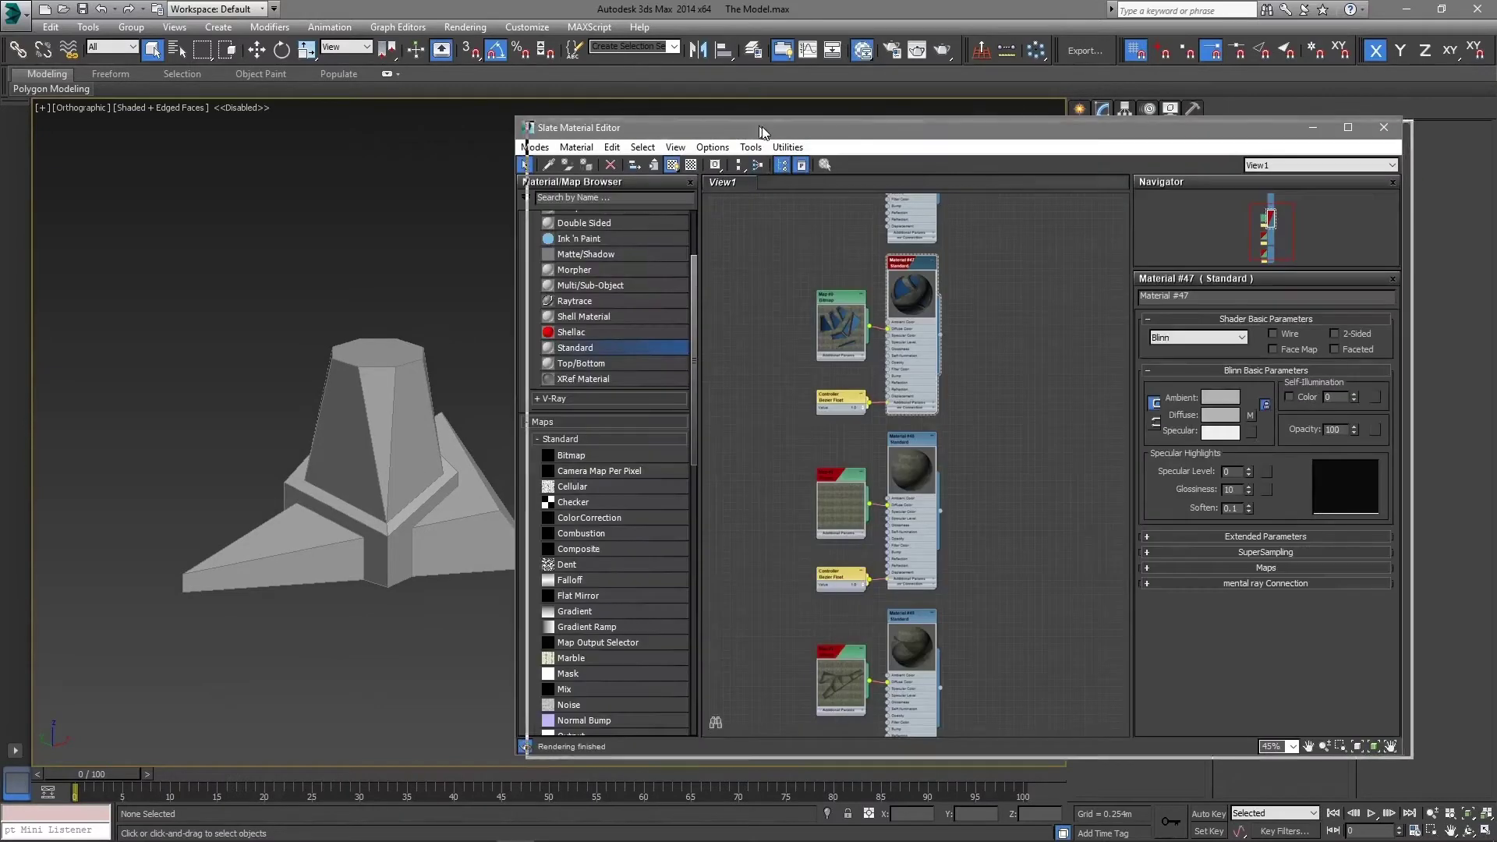
drag(760, 131, 779, 137)
scroll(347, 566, up, 3)
middle_drag(346, 566, 212, 515)
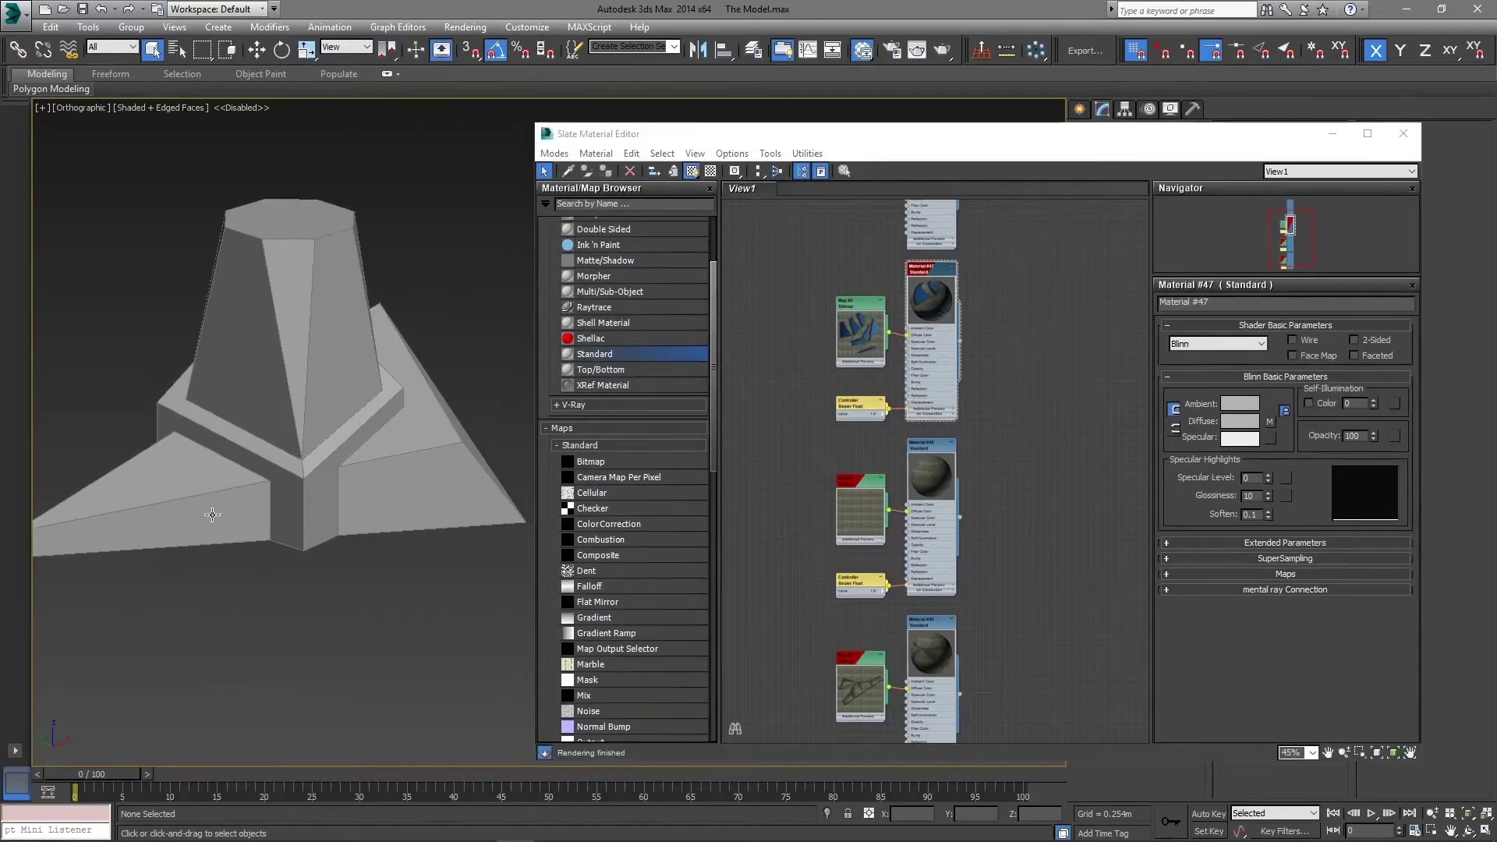
Step: Apply blue glass Material #47 to the left wing, right wing and central tower
click(212, 514)
ctrl+click(410, 487)
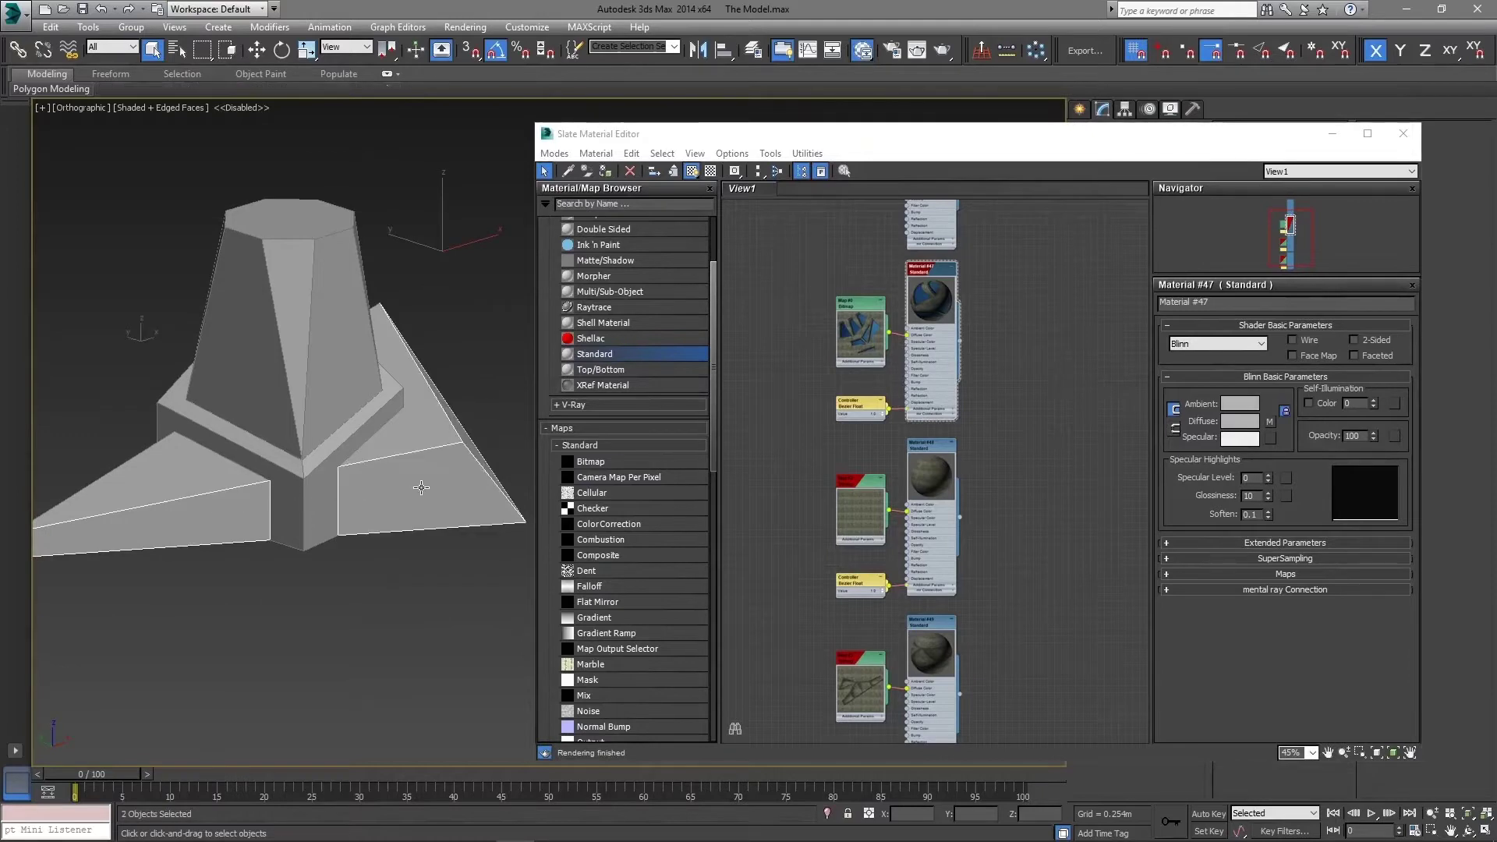
ctrl+click(337, 315)
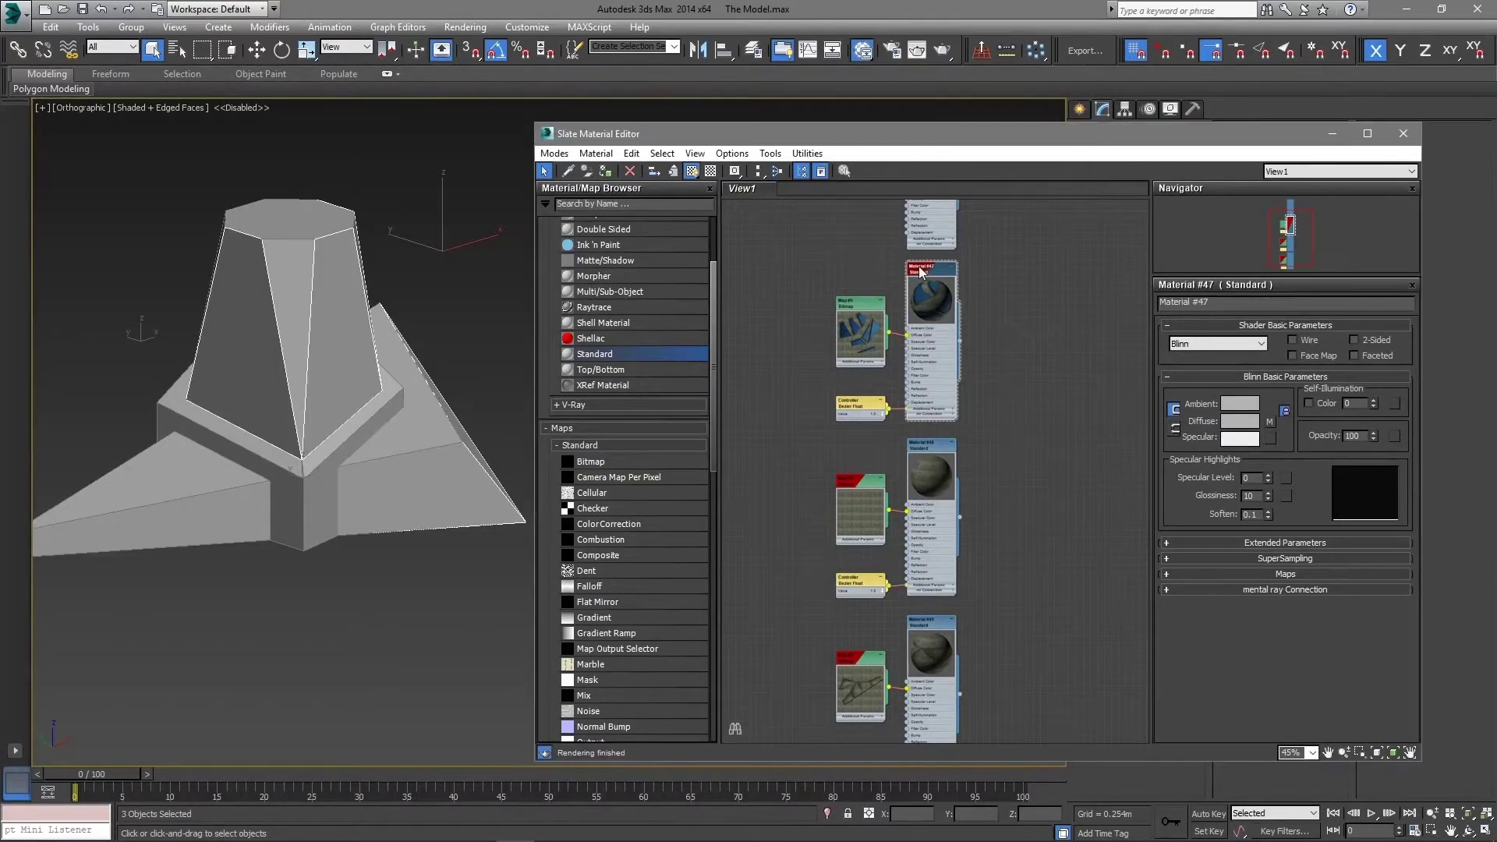
click(605, 171)
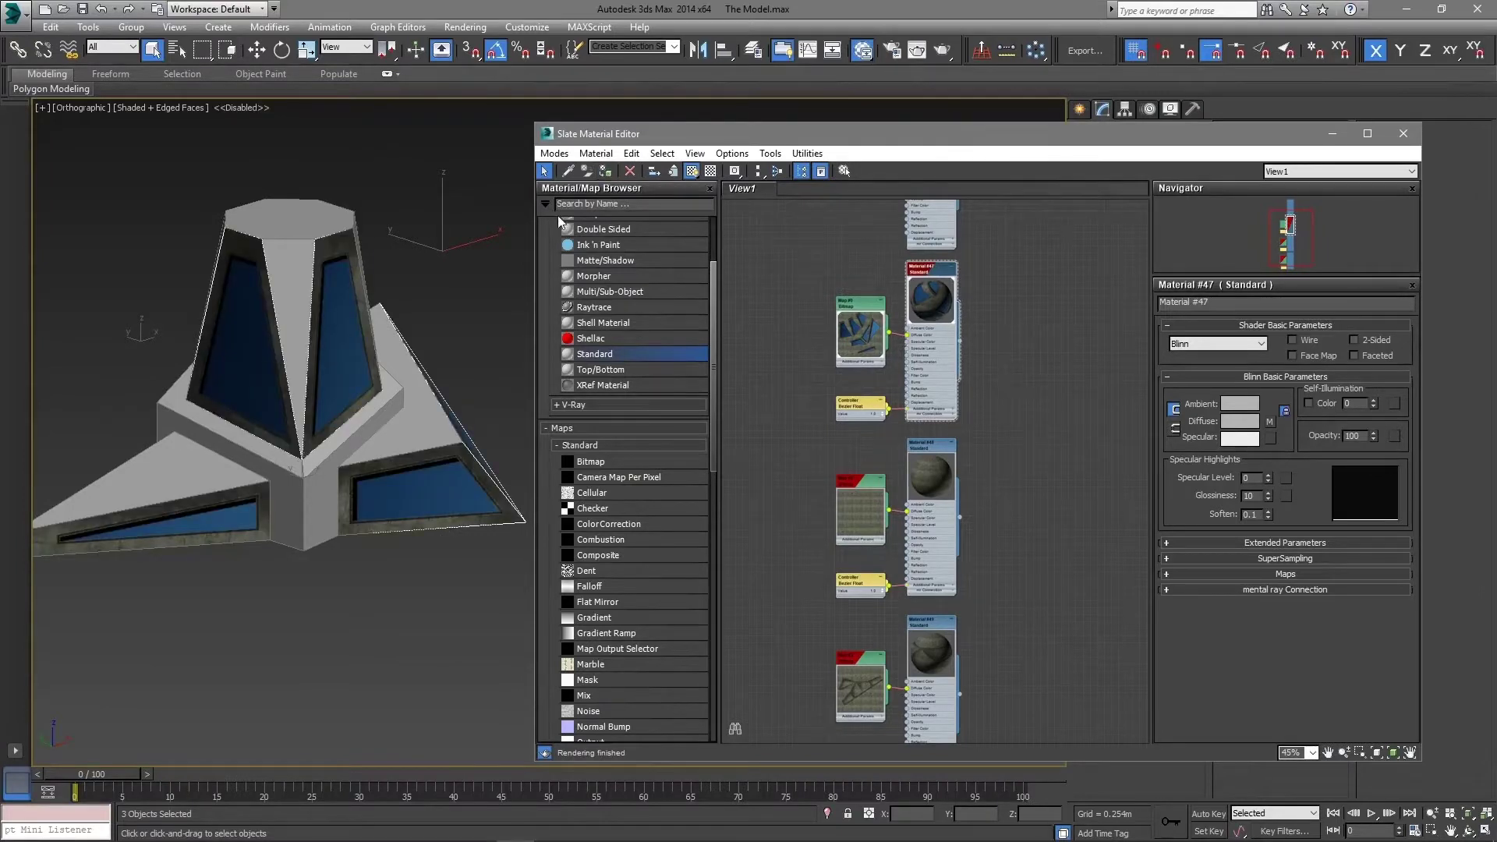
click(475, 306)
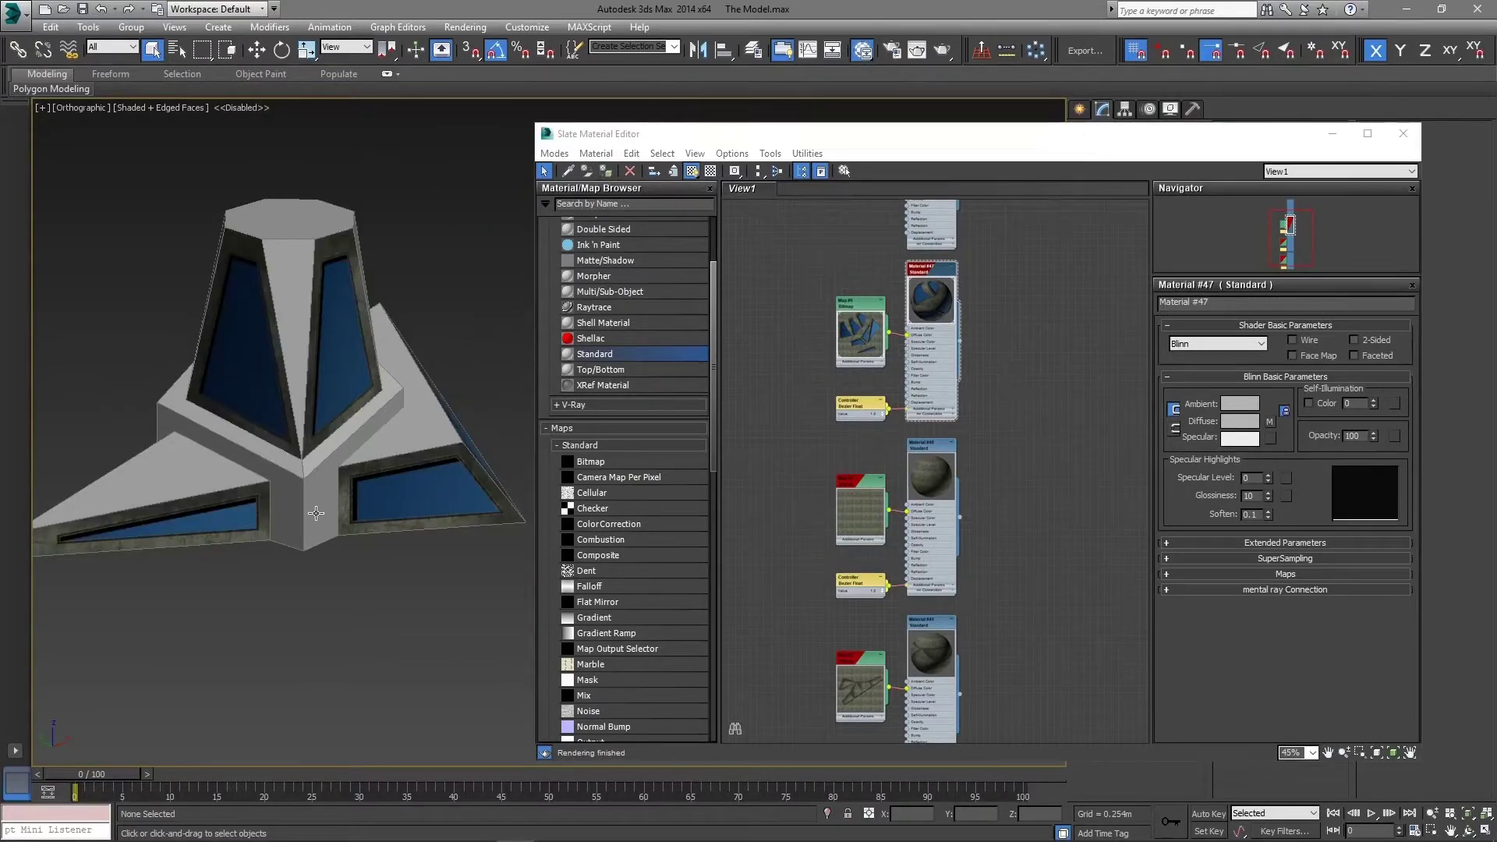
Step: Apply concrete Material #48 to the tower and right wing pieces
click(281, 328)
ctrl+click(330, 321)
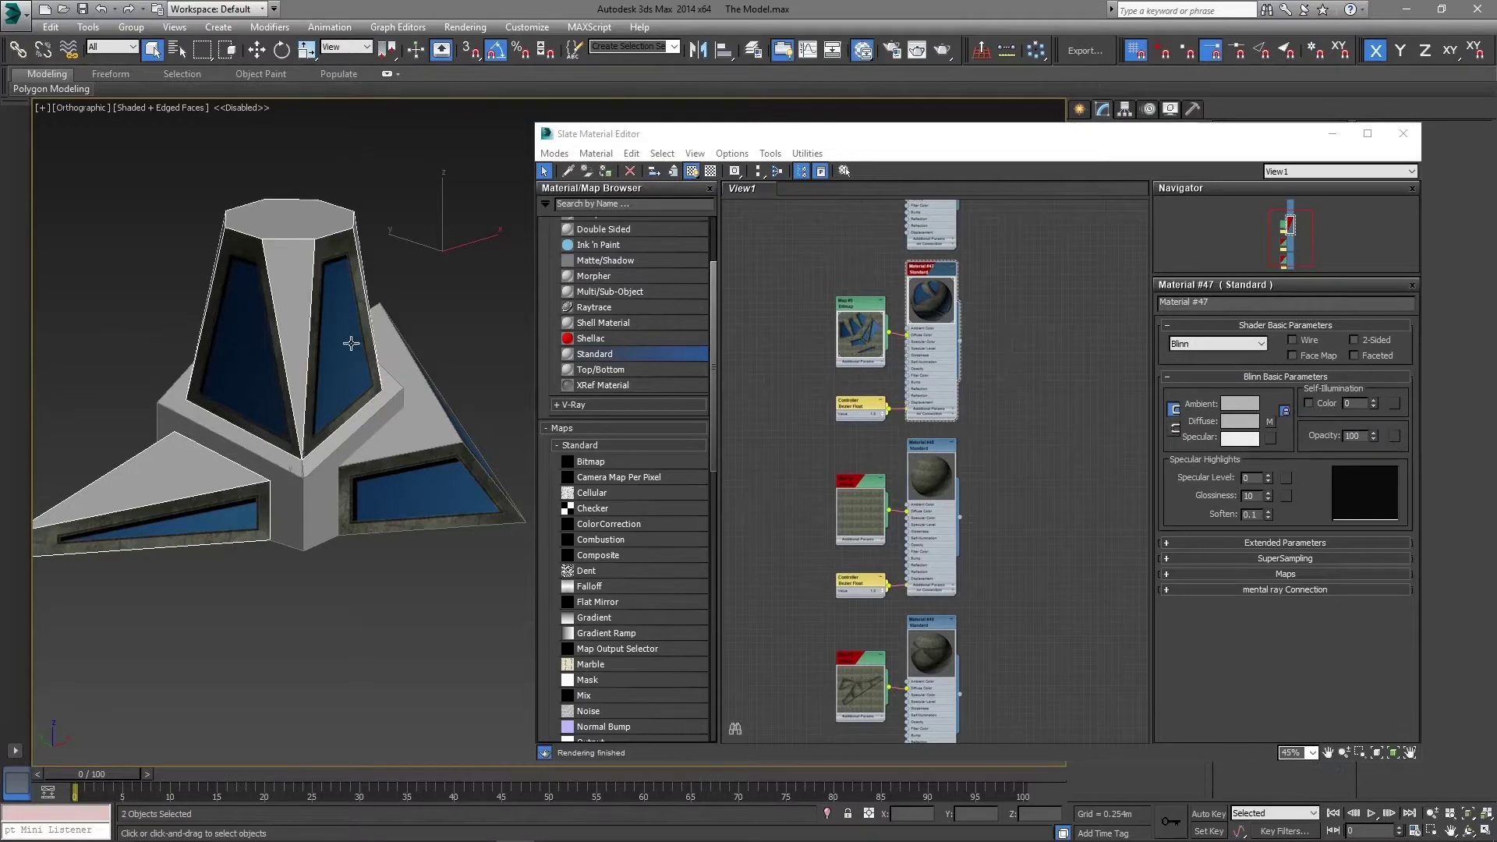
ctrl+click(425, 422)
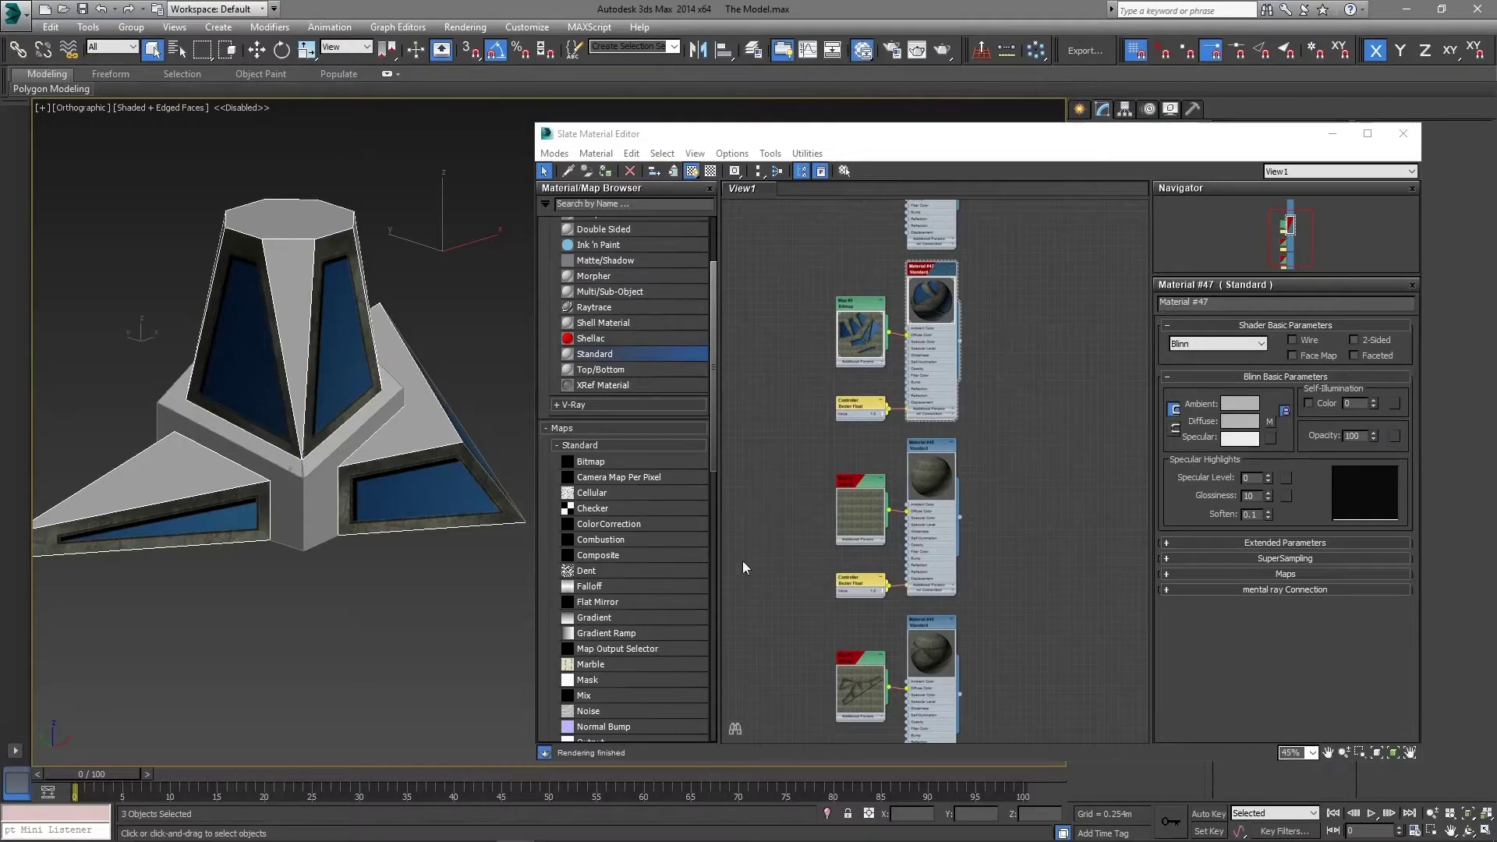
click(927, 454)
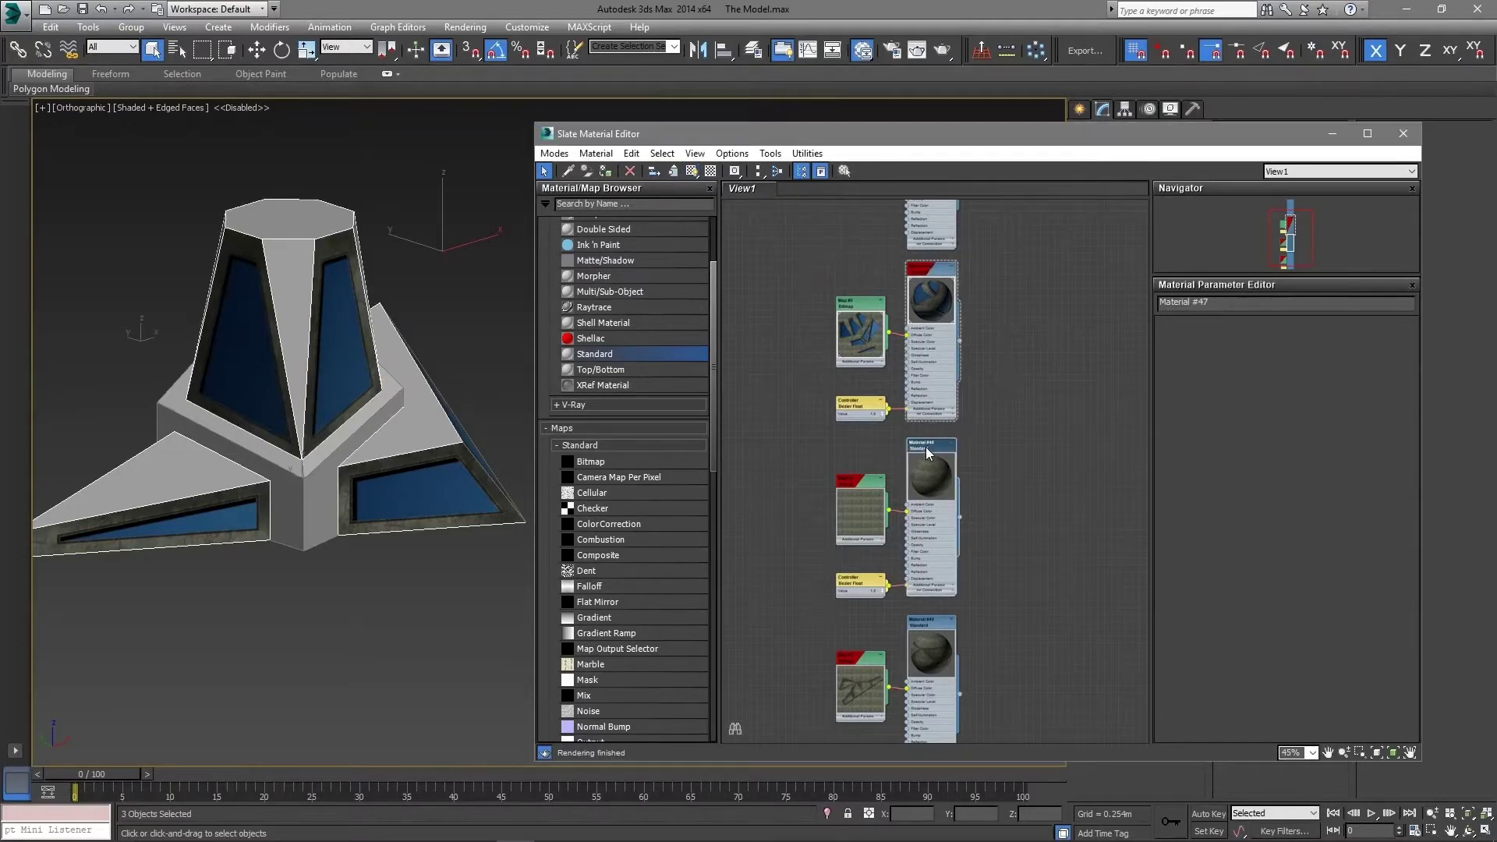
click(604, 172)
Step: Apply concrete Material #49 to the white base piece
click(452, 318)
click(307, 522)
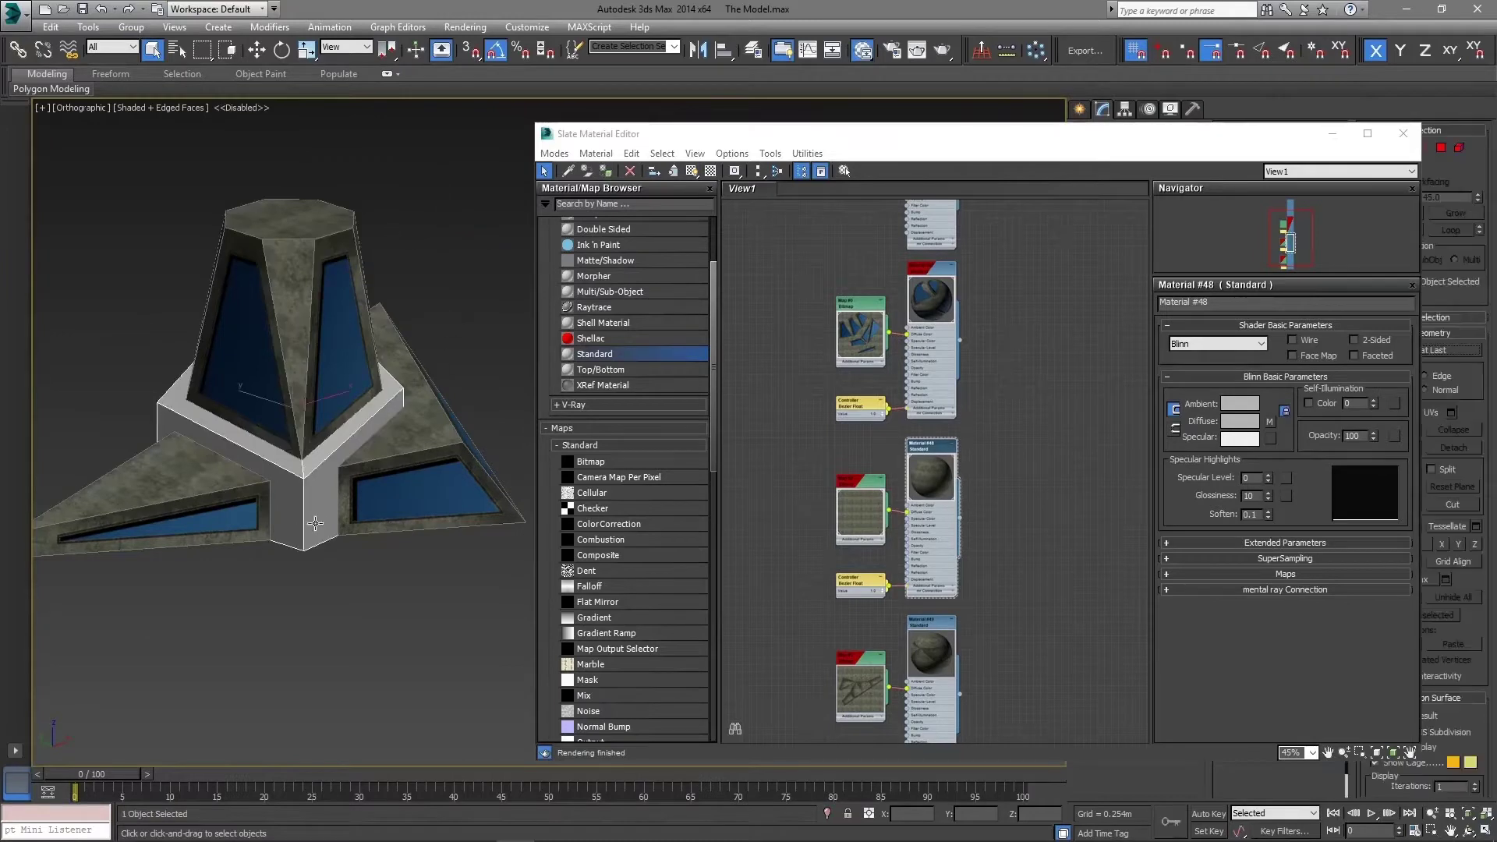
click(929, 626)
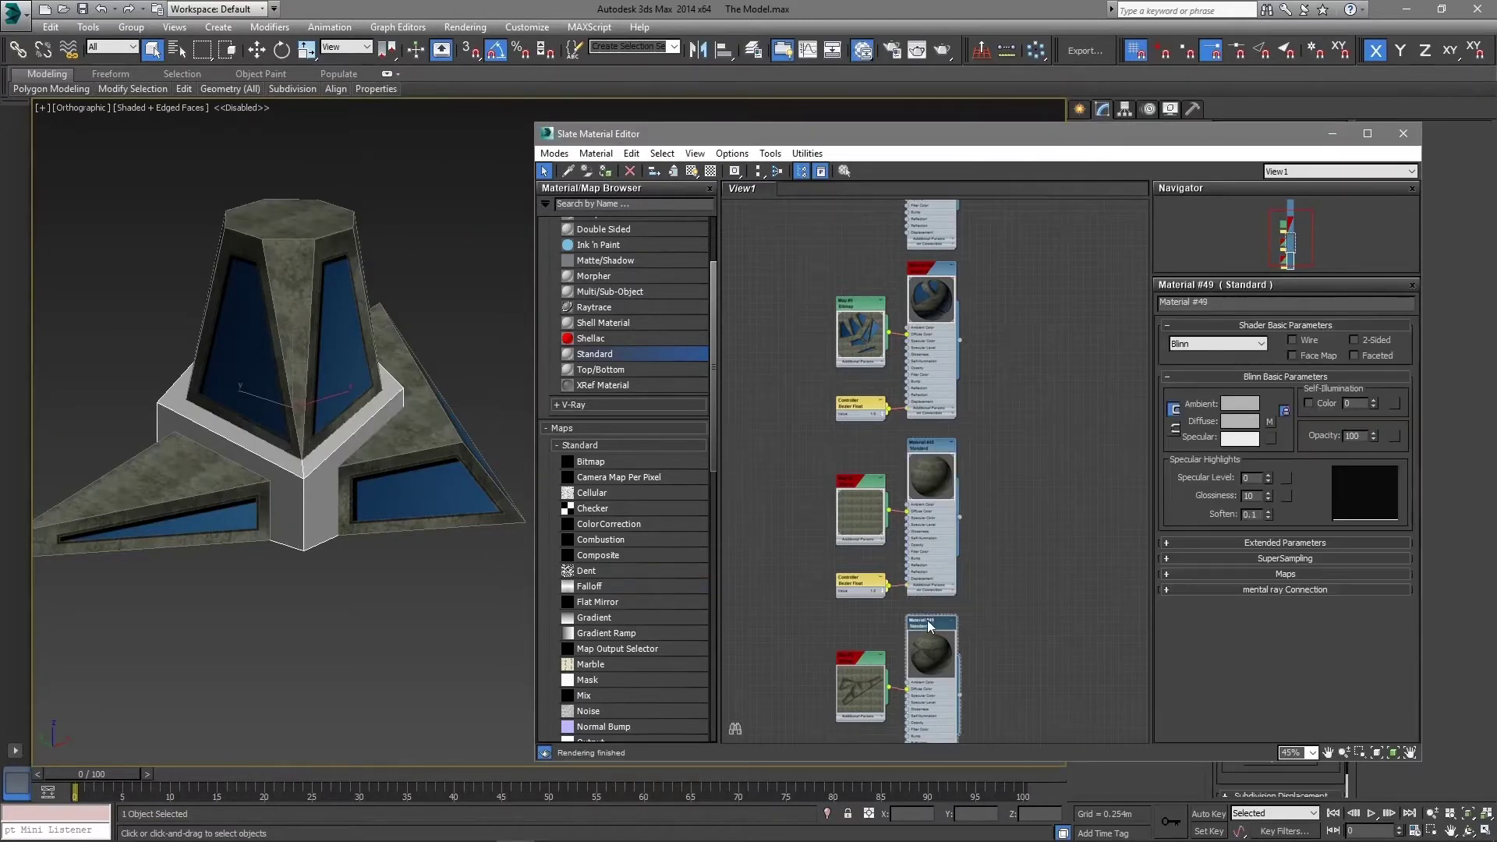
click(606, 174)
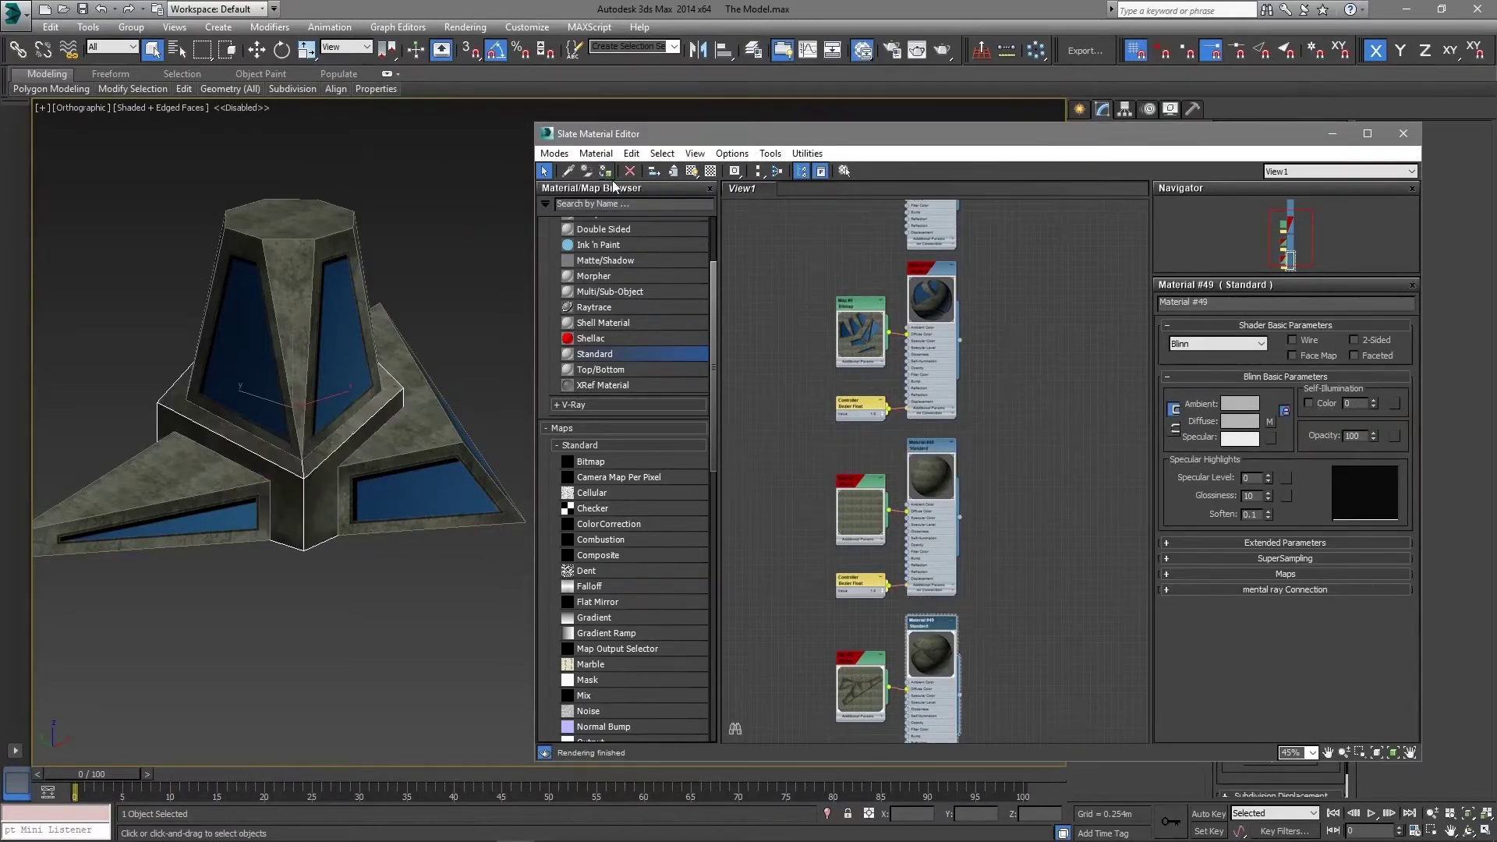
Step: Close the material editor, inspect the textured building, and return to four views
click(1404, 133)
mouse_move(573, 402)
middle_down()
mouse_move(588, 405)
mouse_move(478, 491)
middle_up()
click(396, 629)
mouse_move(395, 630)
alt+middle_down()
mouse_move(477, 526)
mouse_move(421, 525)
mouse_move(535, 528)
mouse_move(657, 665)
alt+middle_up()
drag(657, 666, 224, 264)
mouse_move(225, 264)
alt+middle_down()
mouse_move(658, 500)
mouse_move(979, 469)
mouse_move(896, 480)
alt+middle_up()
click(768, 542)
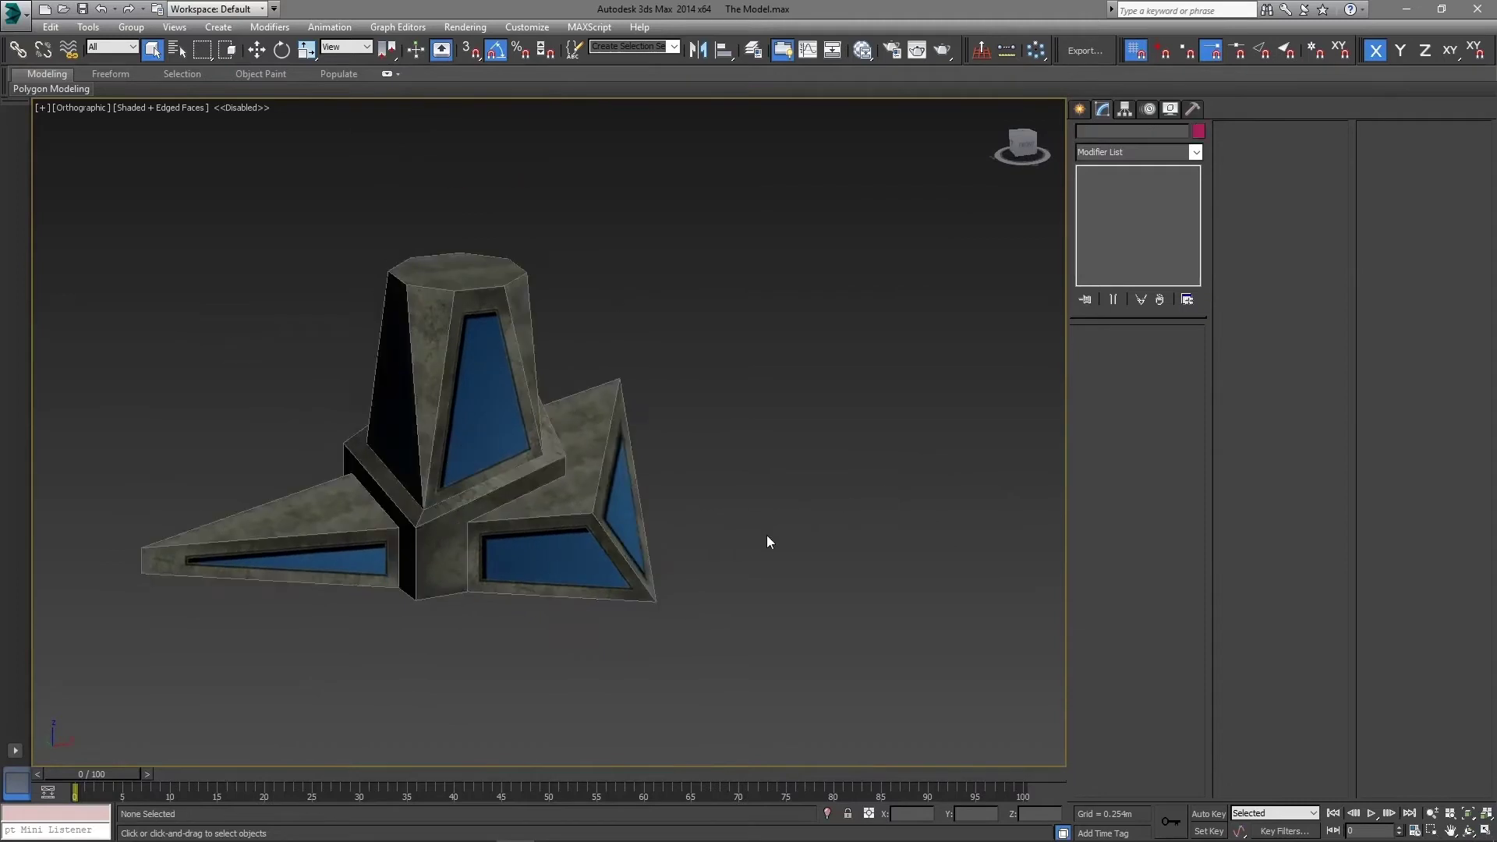
click(1485, 831)
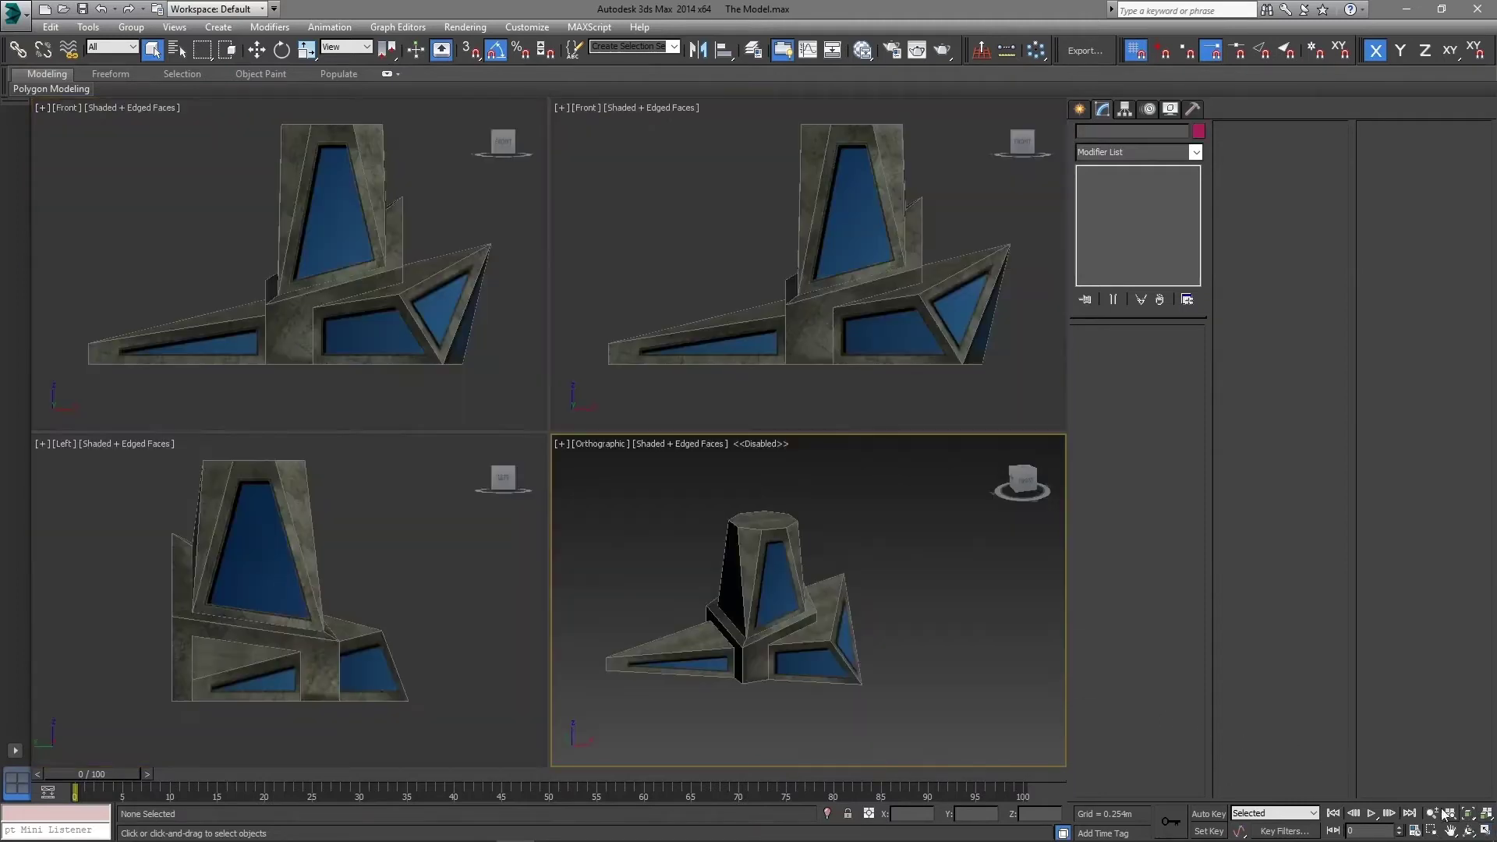
Step: Orbit the perspective view and restrict movement to the Z axis
alt+middle_drag(910, 643, 789, 618)
scroll(790, 618, up, 3)
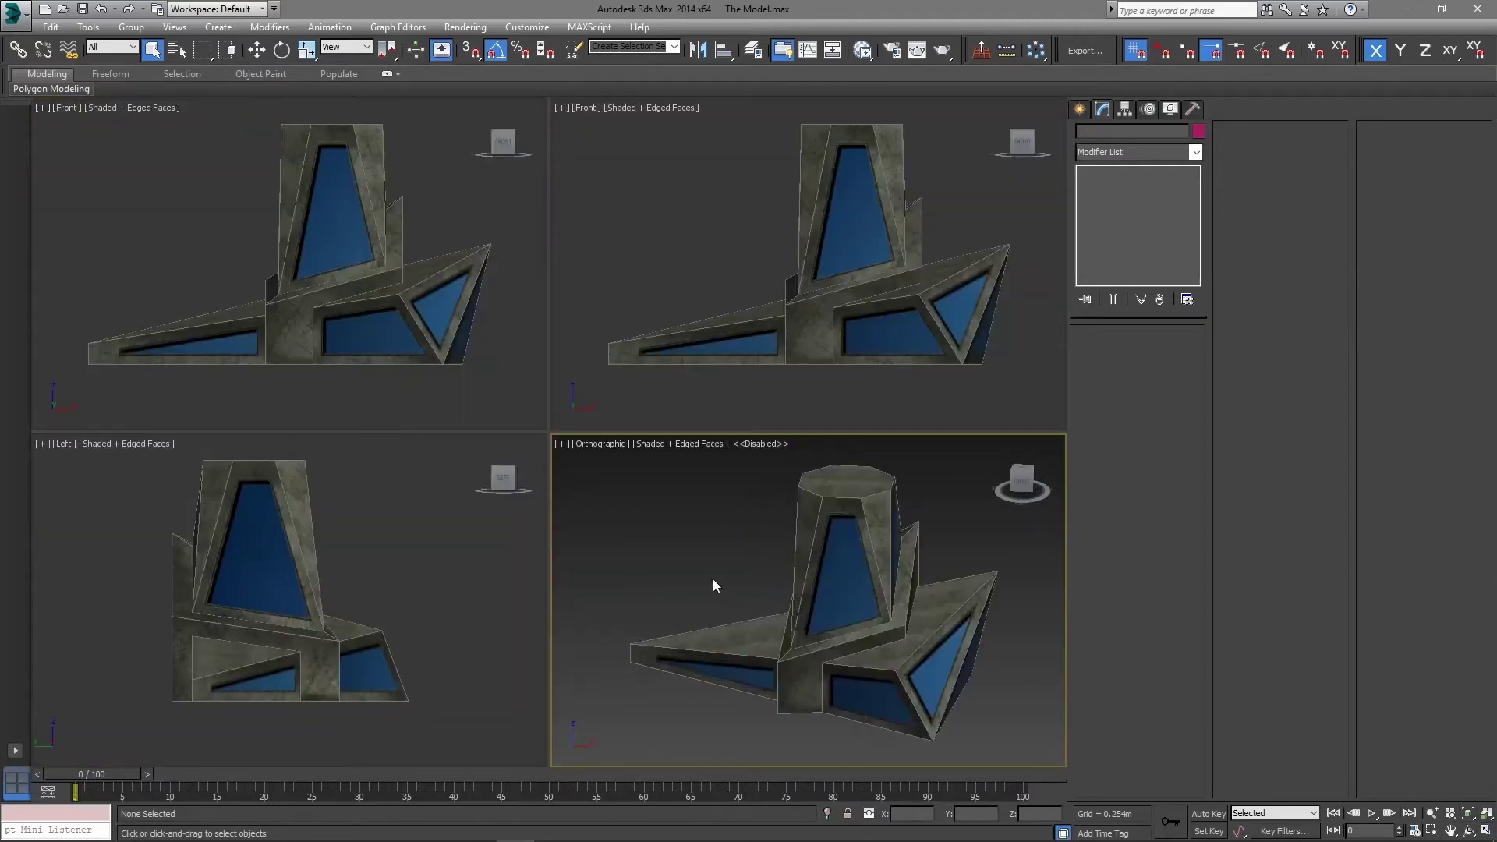
click(588, 262)
click(636, 521)
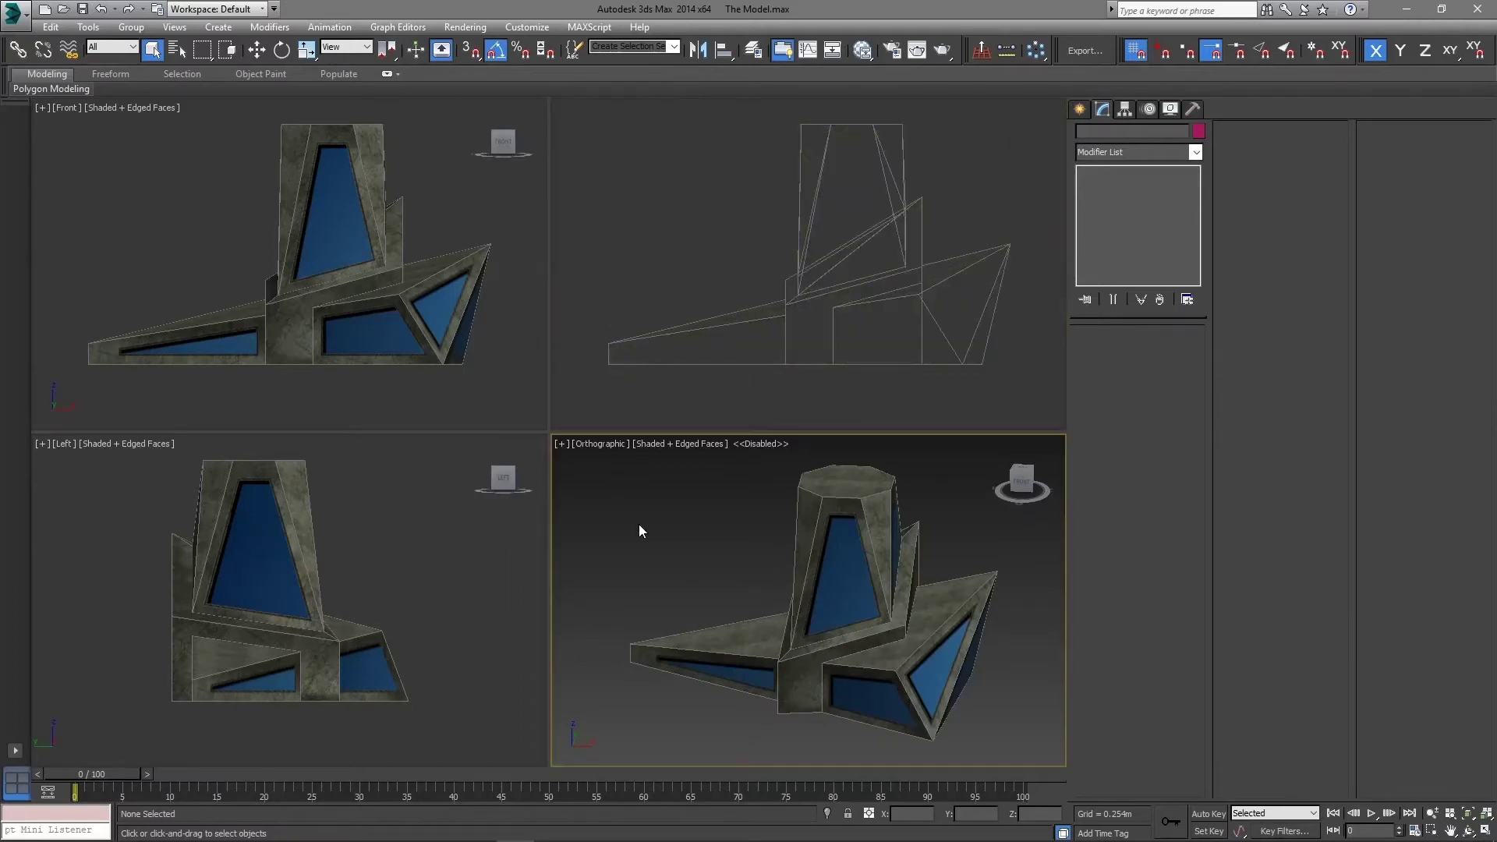
key(F7)
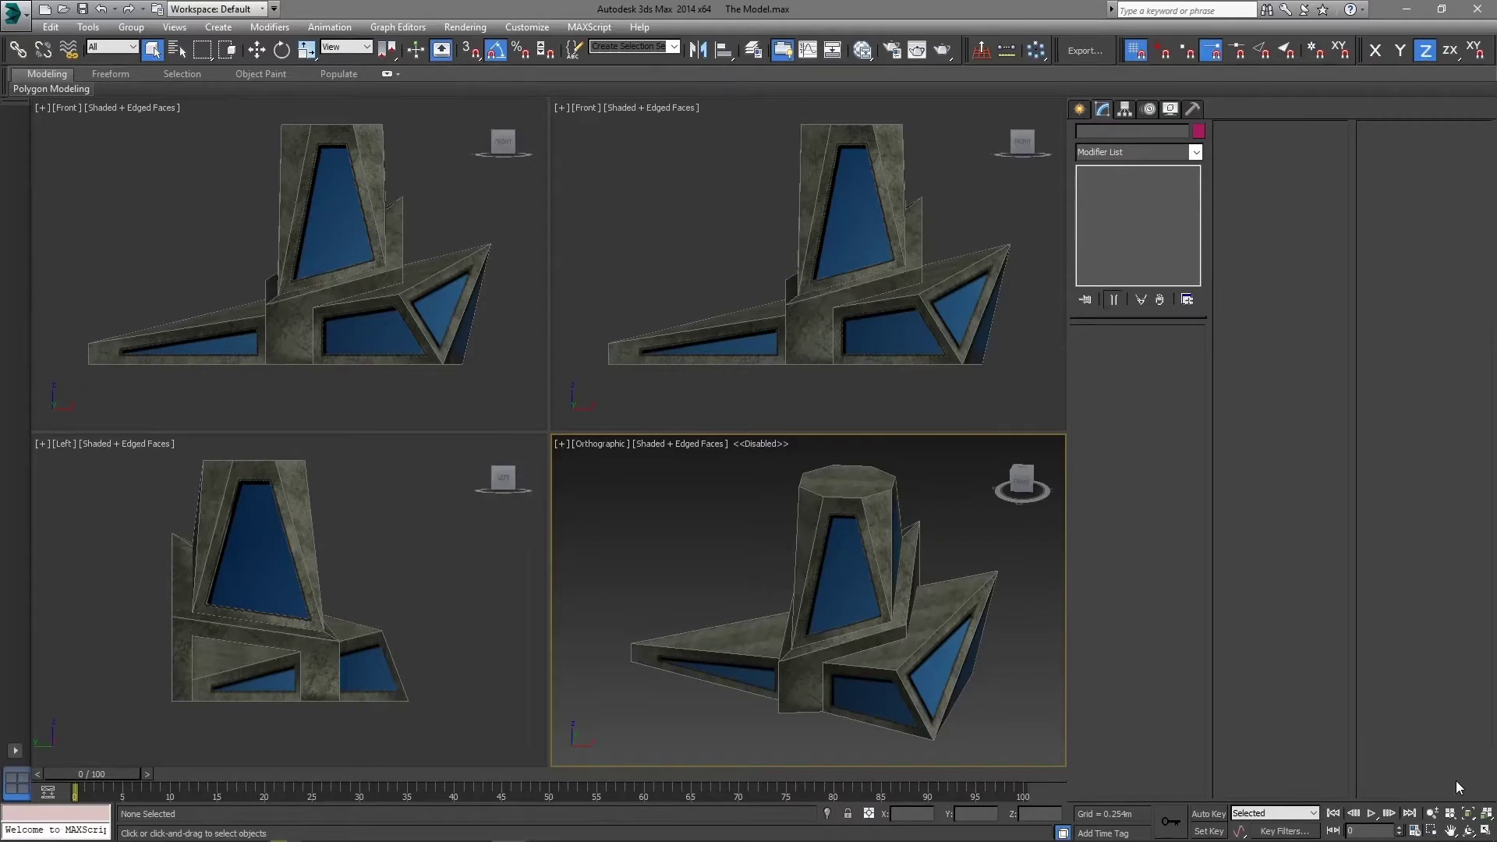
Step: Maximize the perspective view and select the left wing pieces
click(1484, 831)
scroll(637, 577, down, 3)
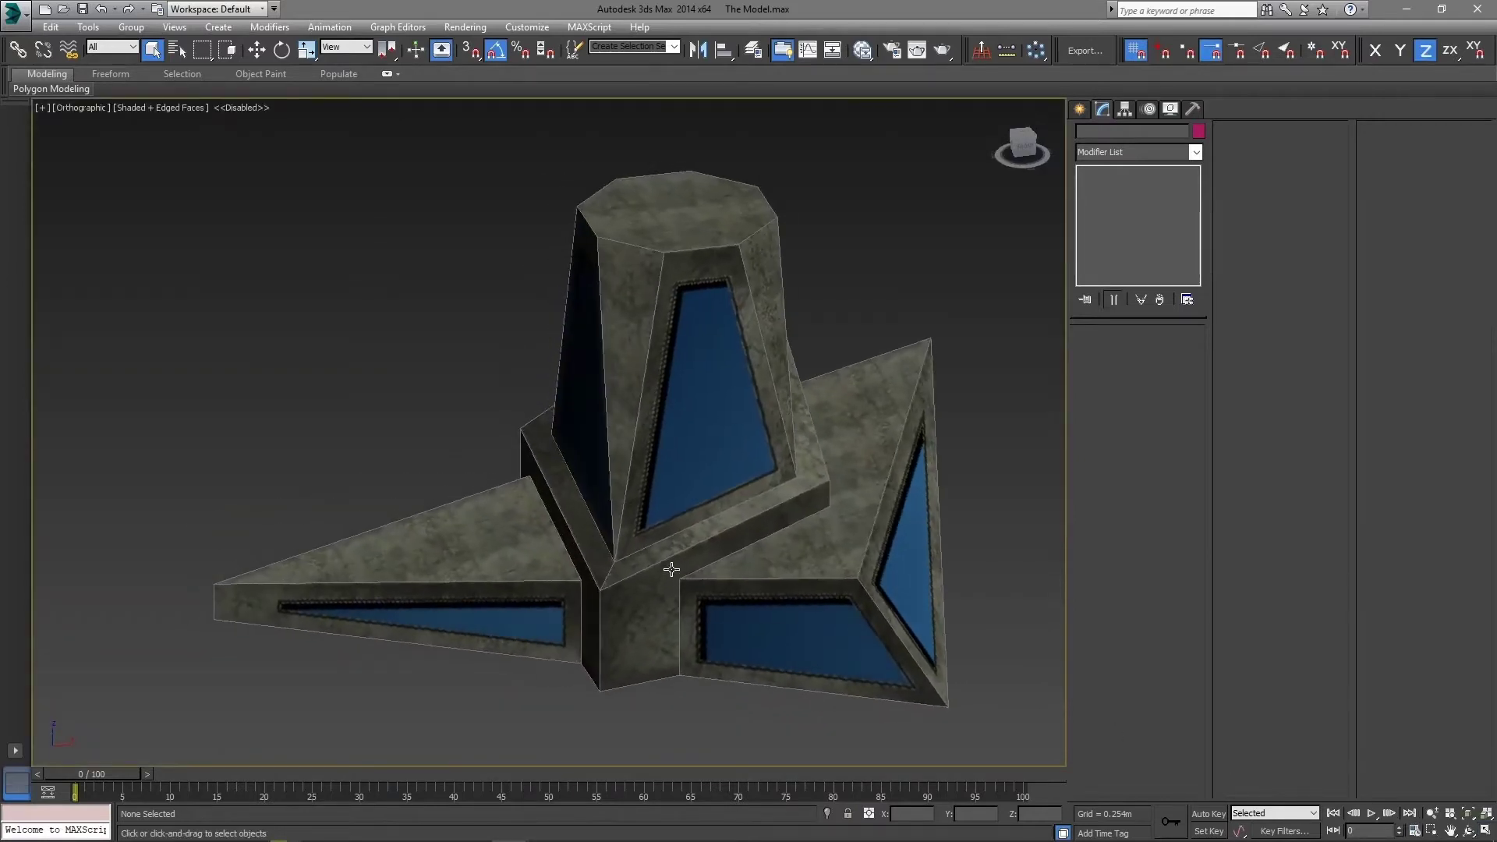
scroll(668, 518, down, 3)
mouse_move(668, 517)
alt+middle_down()
mouse_move(708, 533)
mouse_move(605, 414)
alt+middle_up()
scroll(708, 533, up, 2)
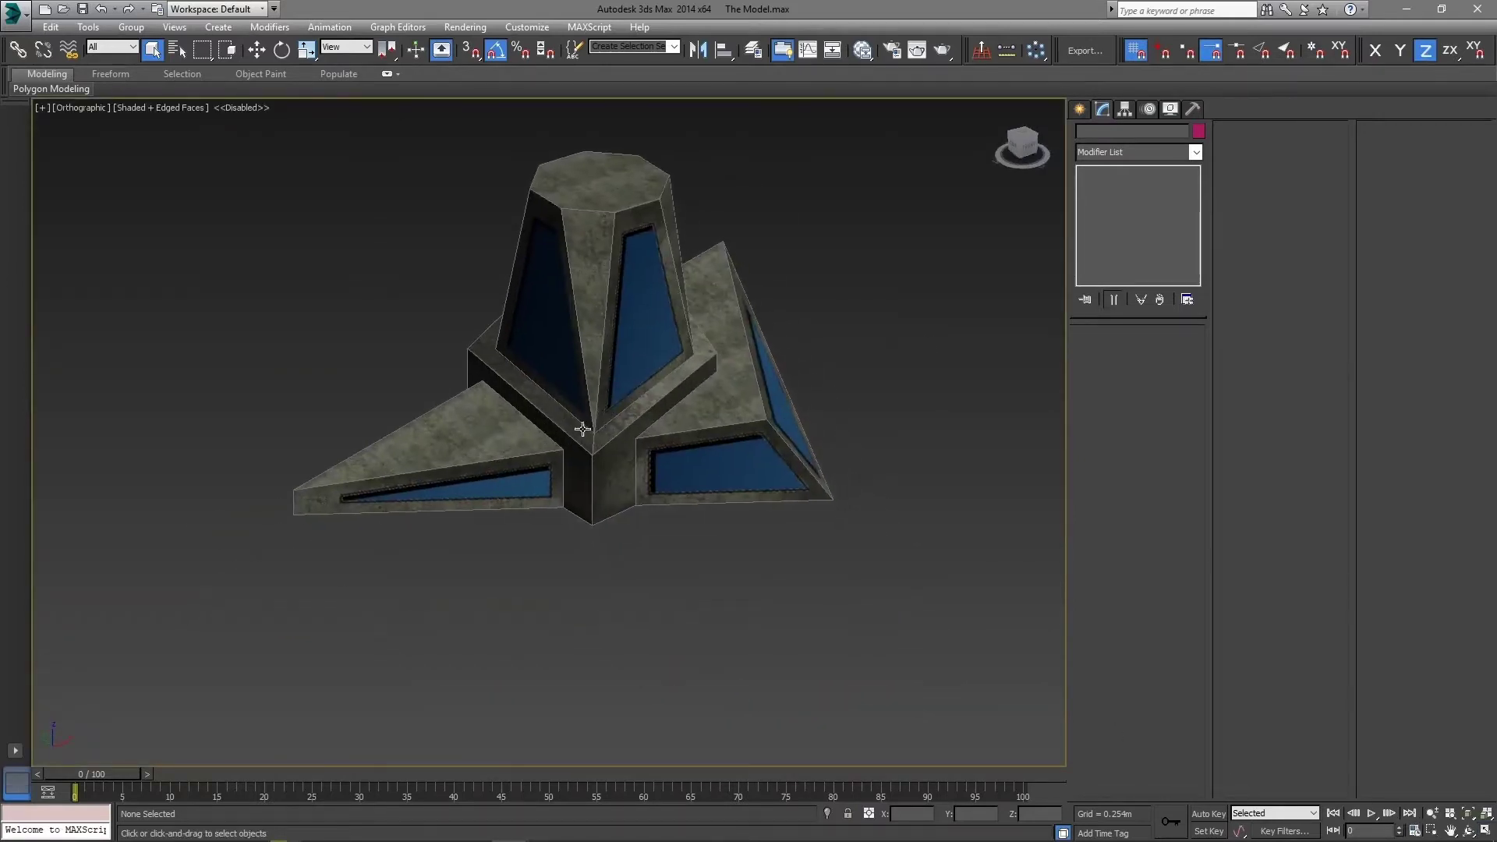
drag(325, 518, 299, 315)
click(255, 52)
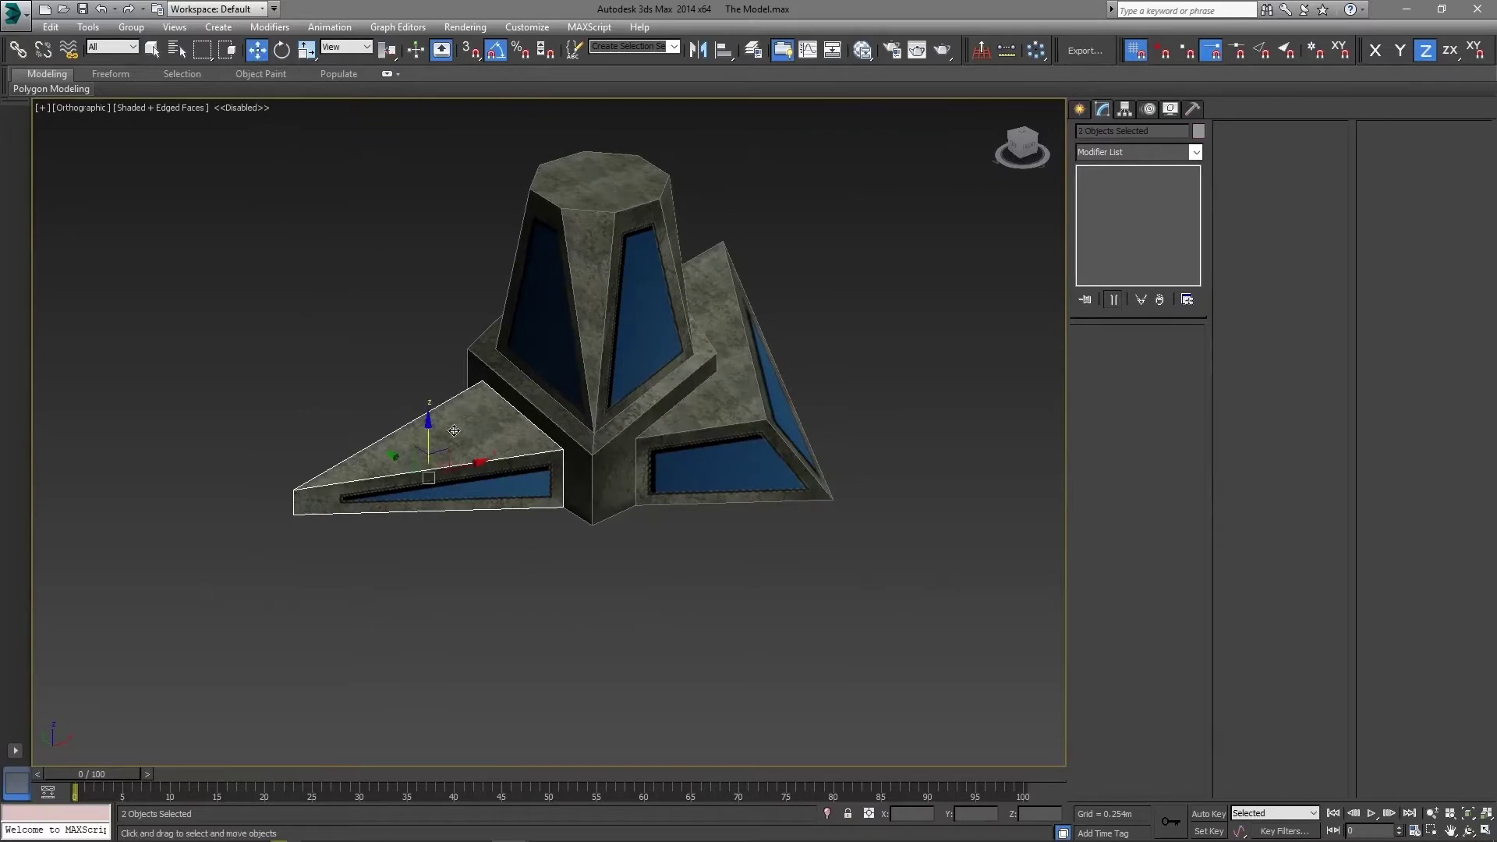
Step: Pull the left and right wings outward along X
drag(466, 492, 331, 532)
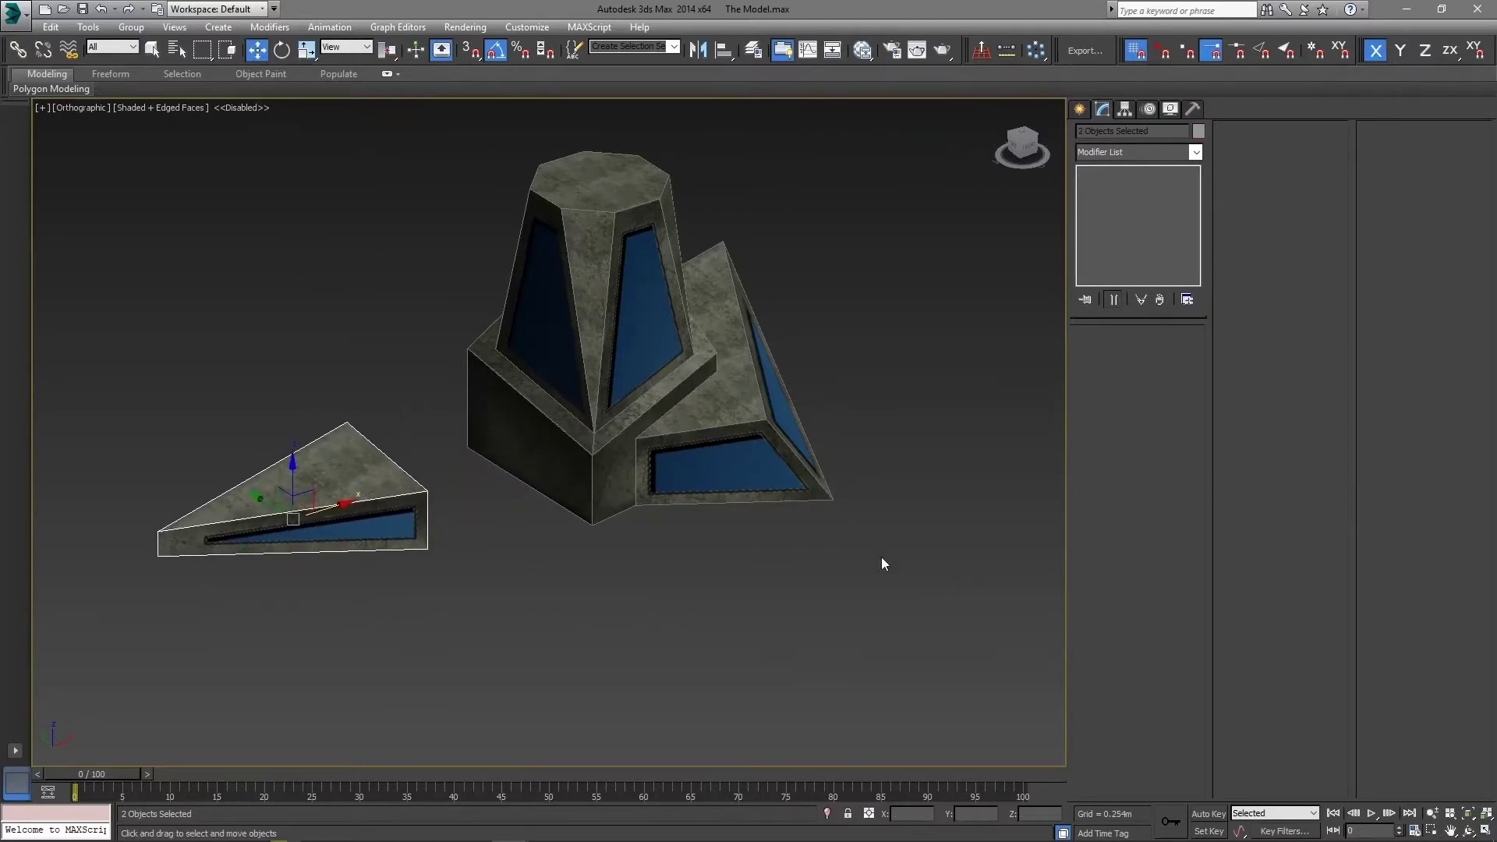
drag(757, 407, 758, 407)
alt+middle_drag(758, 407, 683, 509)
drag(683, 508, 841, 453)
Step: Raise only the tower's upper part along Z above the base
drag(507, 251, 507, 251)
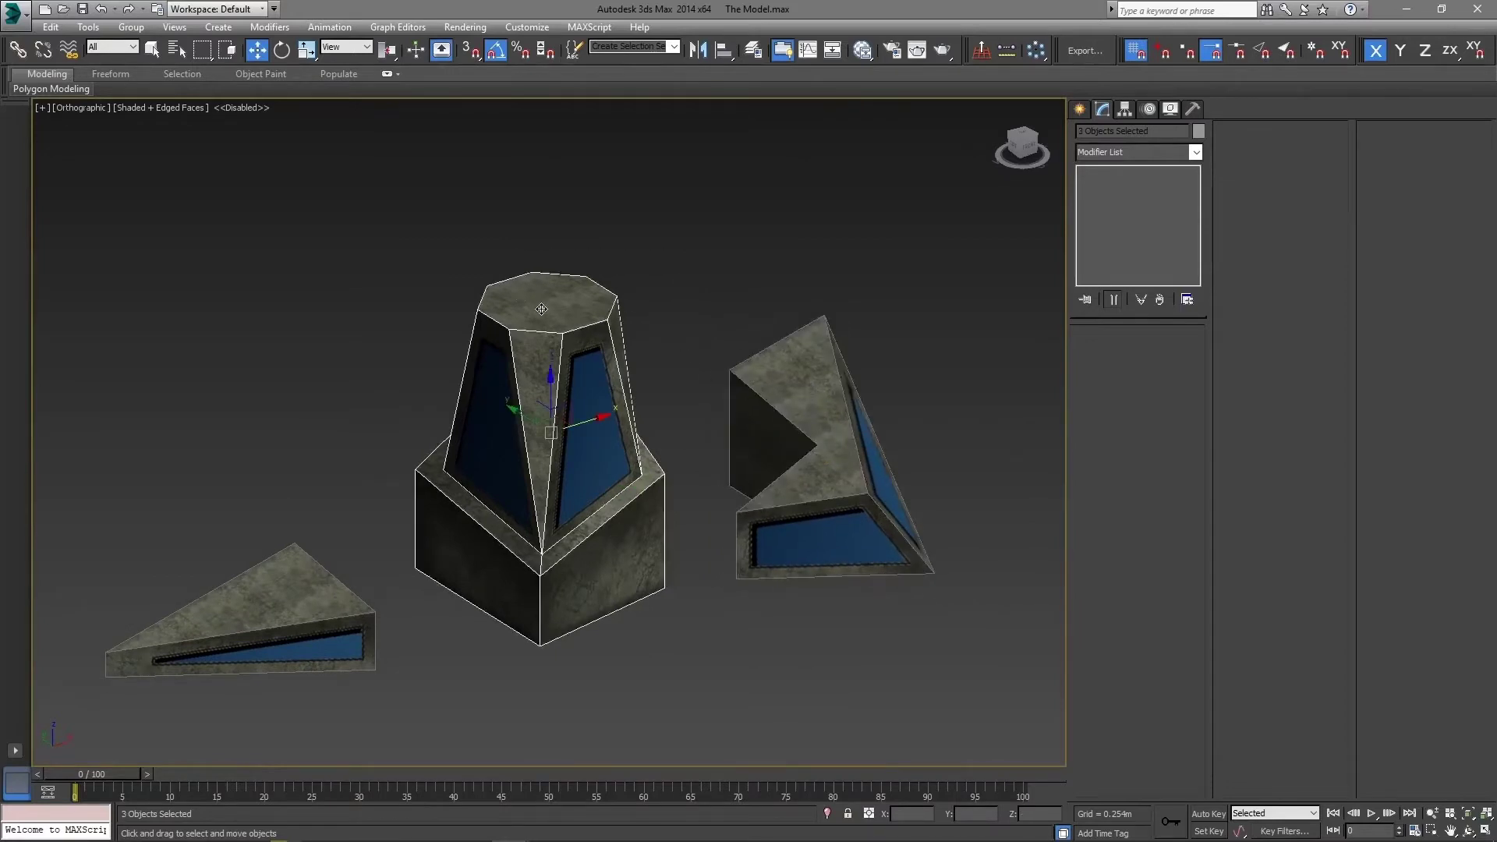
scroll(550, 273, down, 2)
drag(555, 342, 555, 277)
key(ctrl+z)
click(612, 297)
mouse_move(621, 312)
mouse_down()
mouse_move(585, 328)
mouse_move(549, 312)
mouse_move(548, 168)
mouse_up()
alt+middle_drag(601, 336, 384, 561)
click(333, 499)
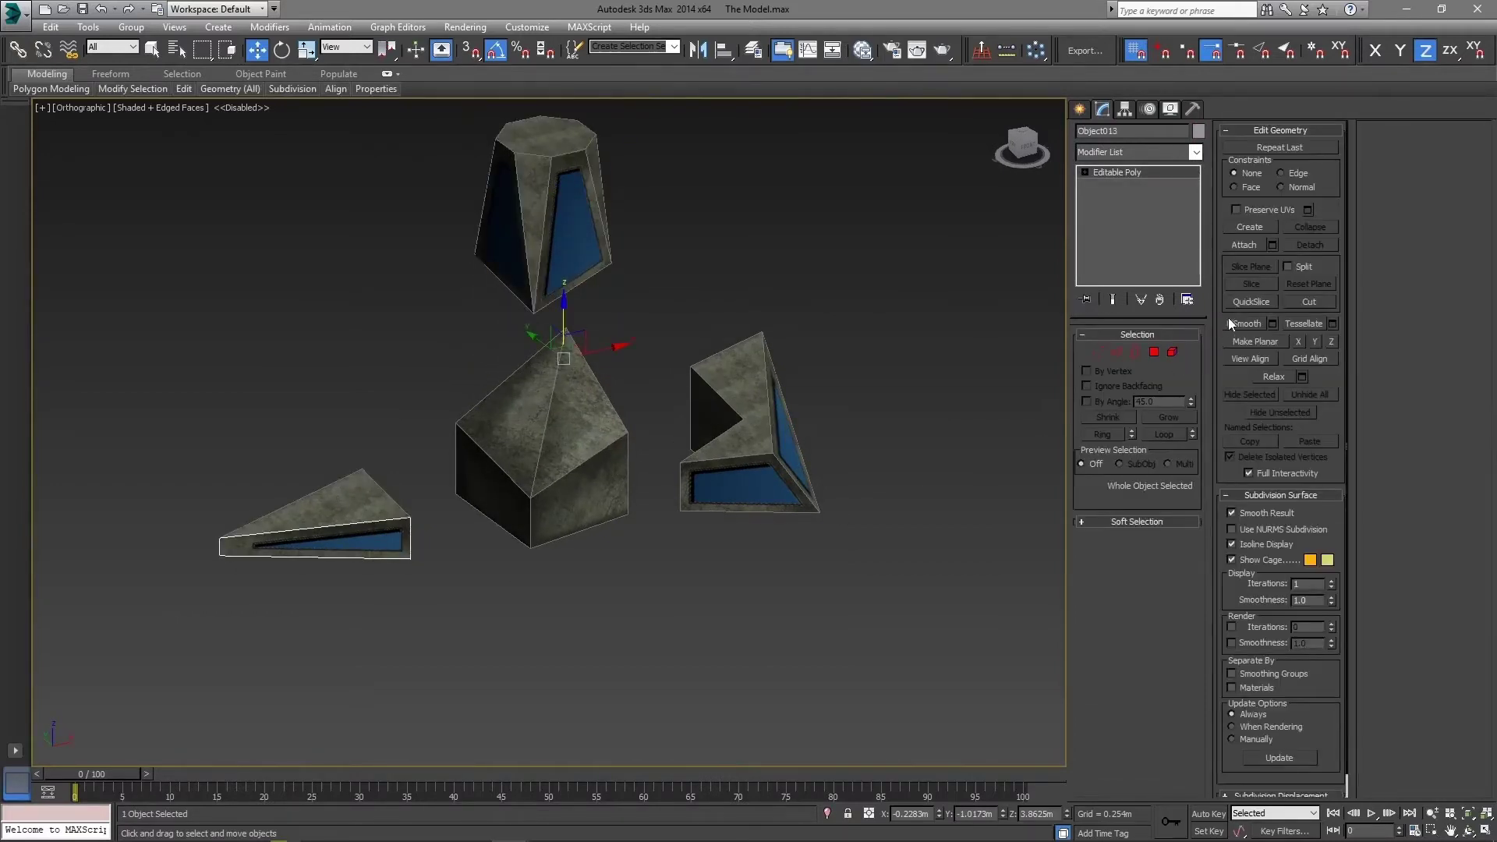
Step: Attach the remaining wing part into the left wedge as one object
click(1253, 244)
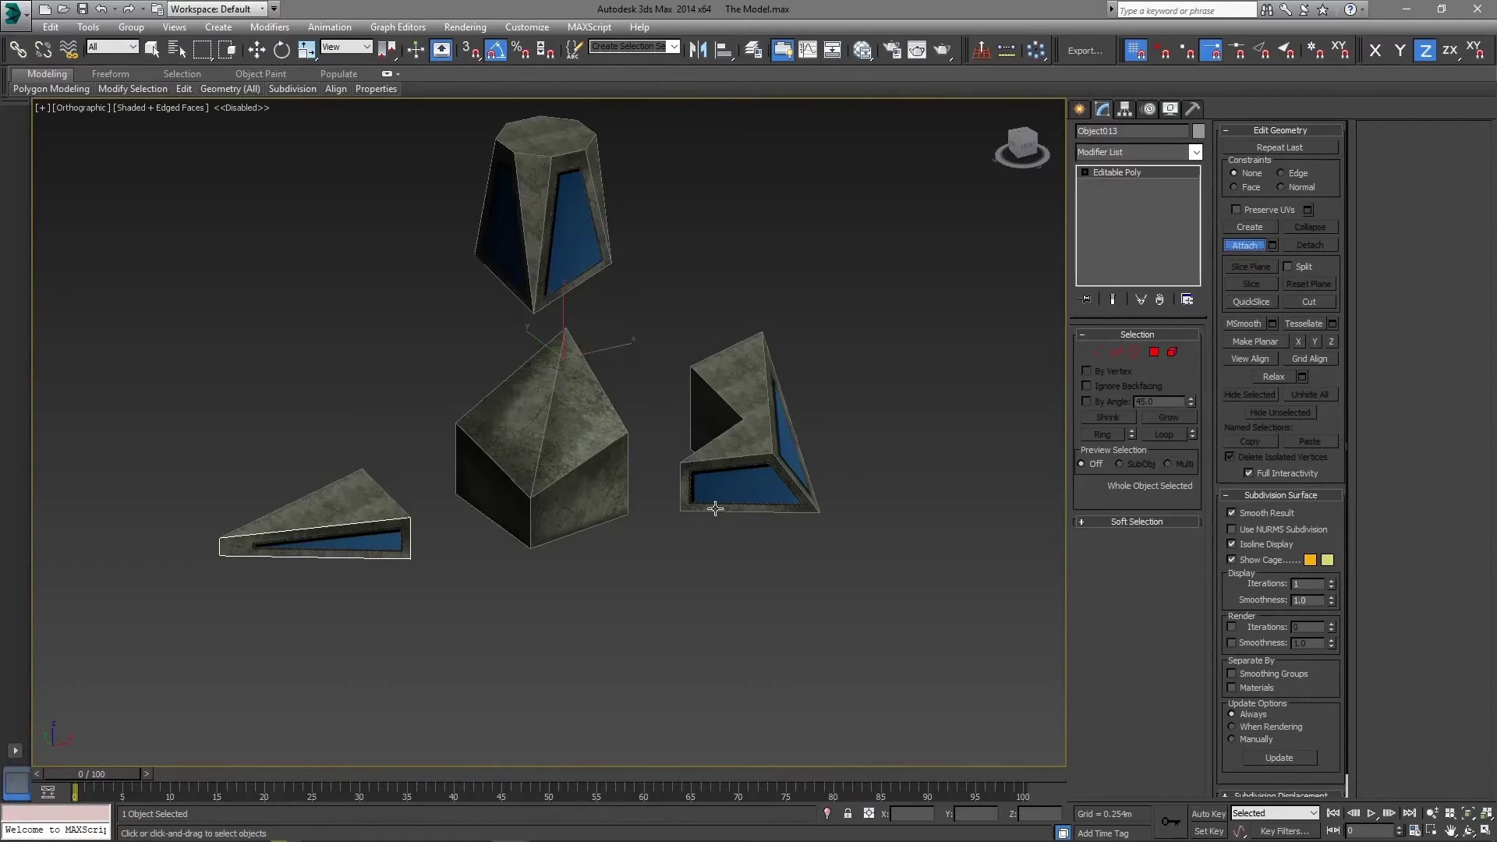
click(348, 499)
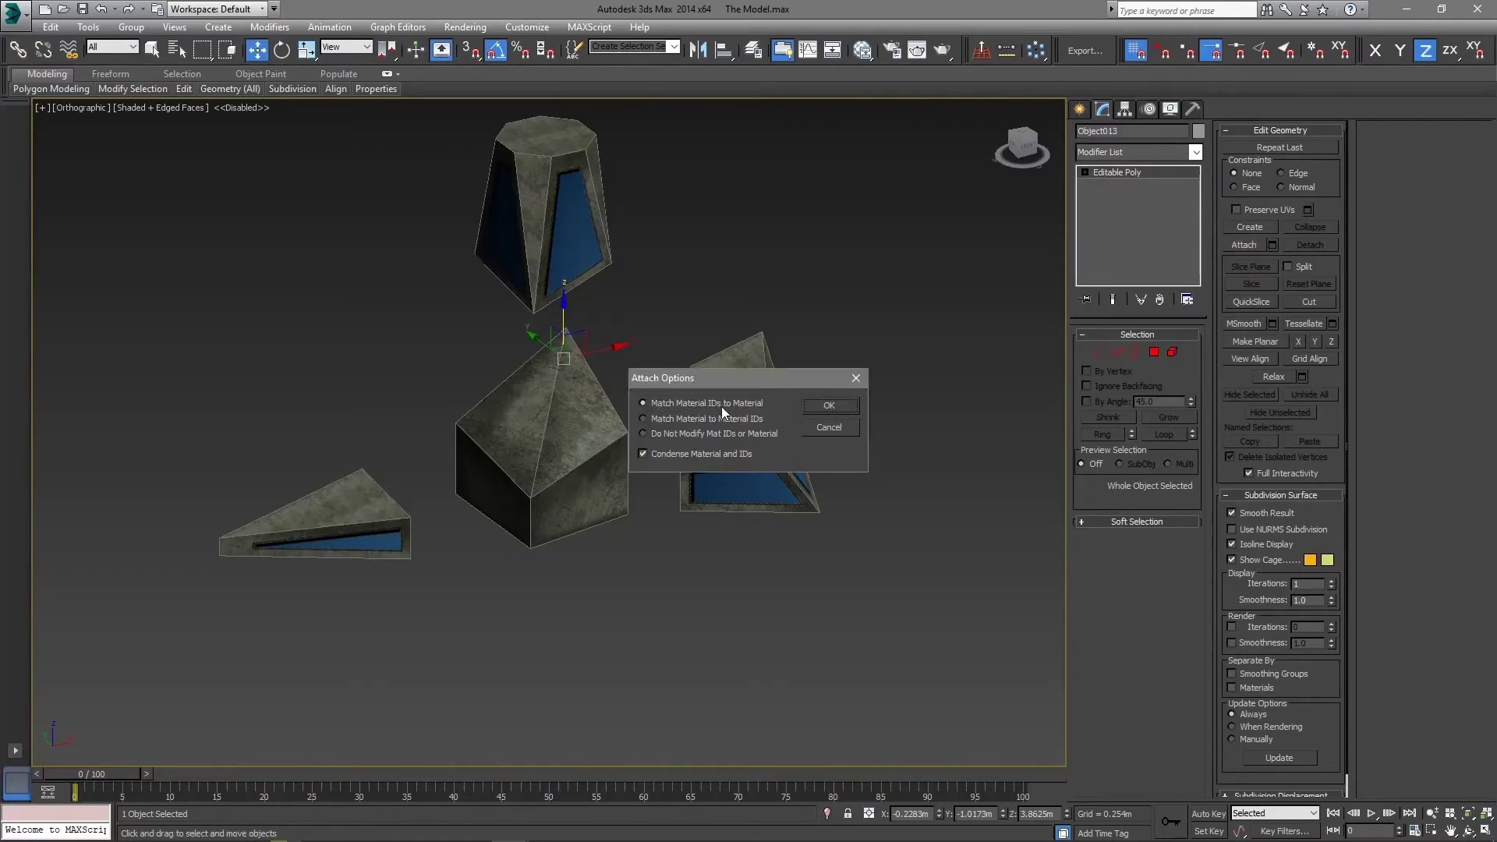
click(827, 407)
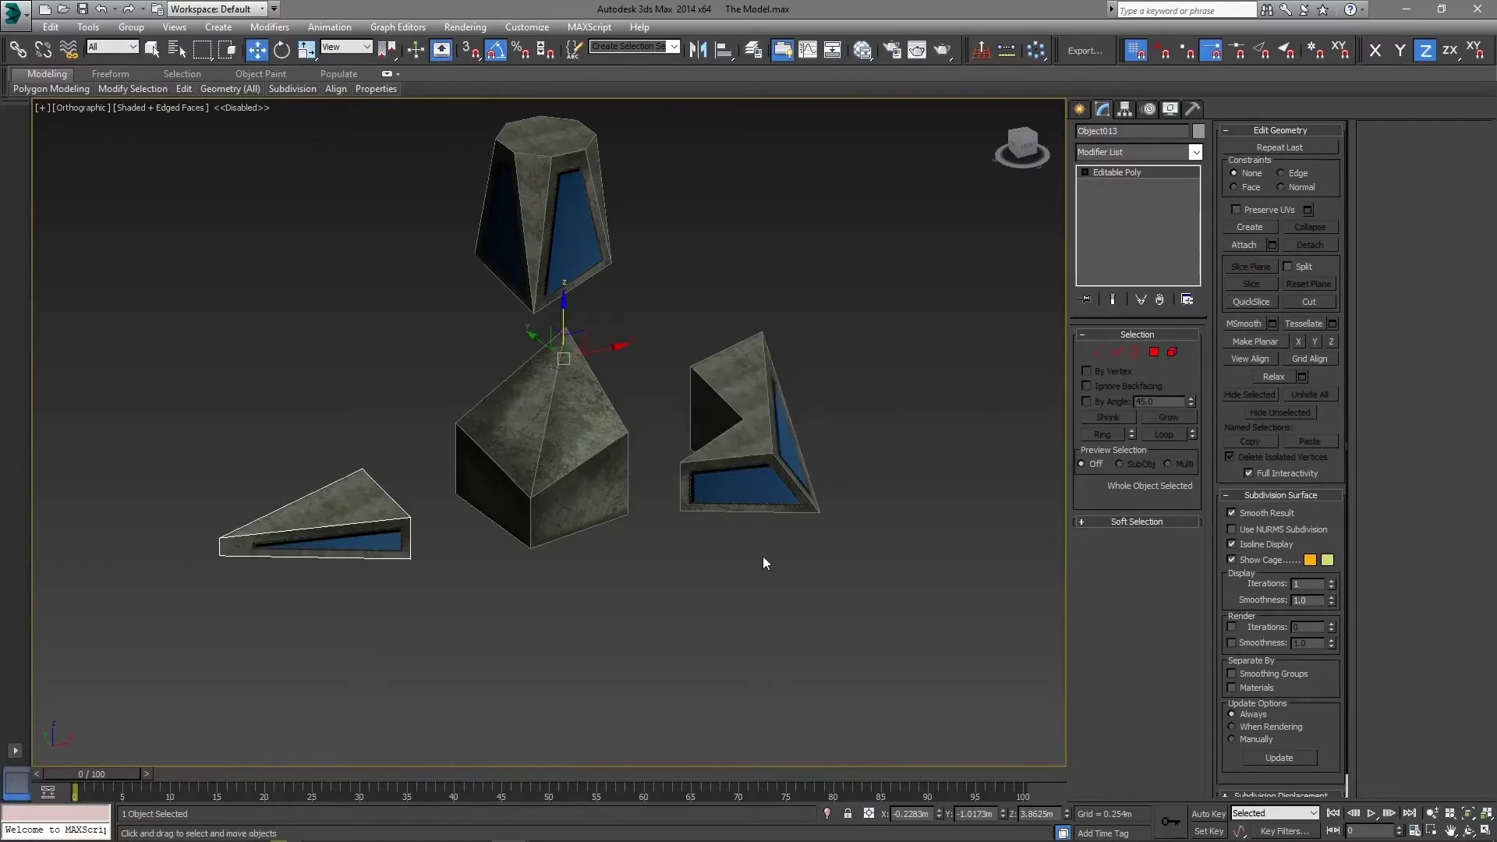
click(763, 546)
Step: Attach the right wing's parts into a single right wing object
click(762, 501)
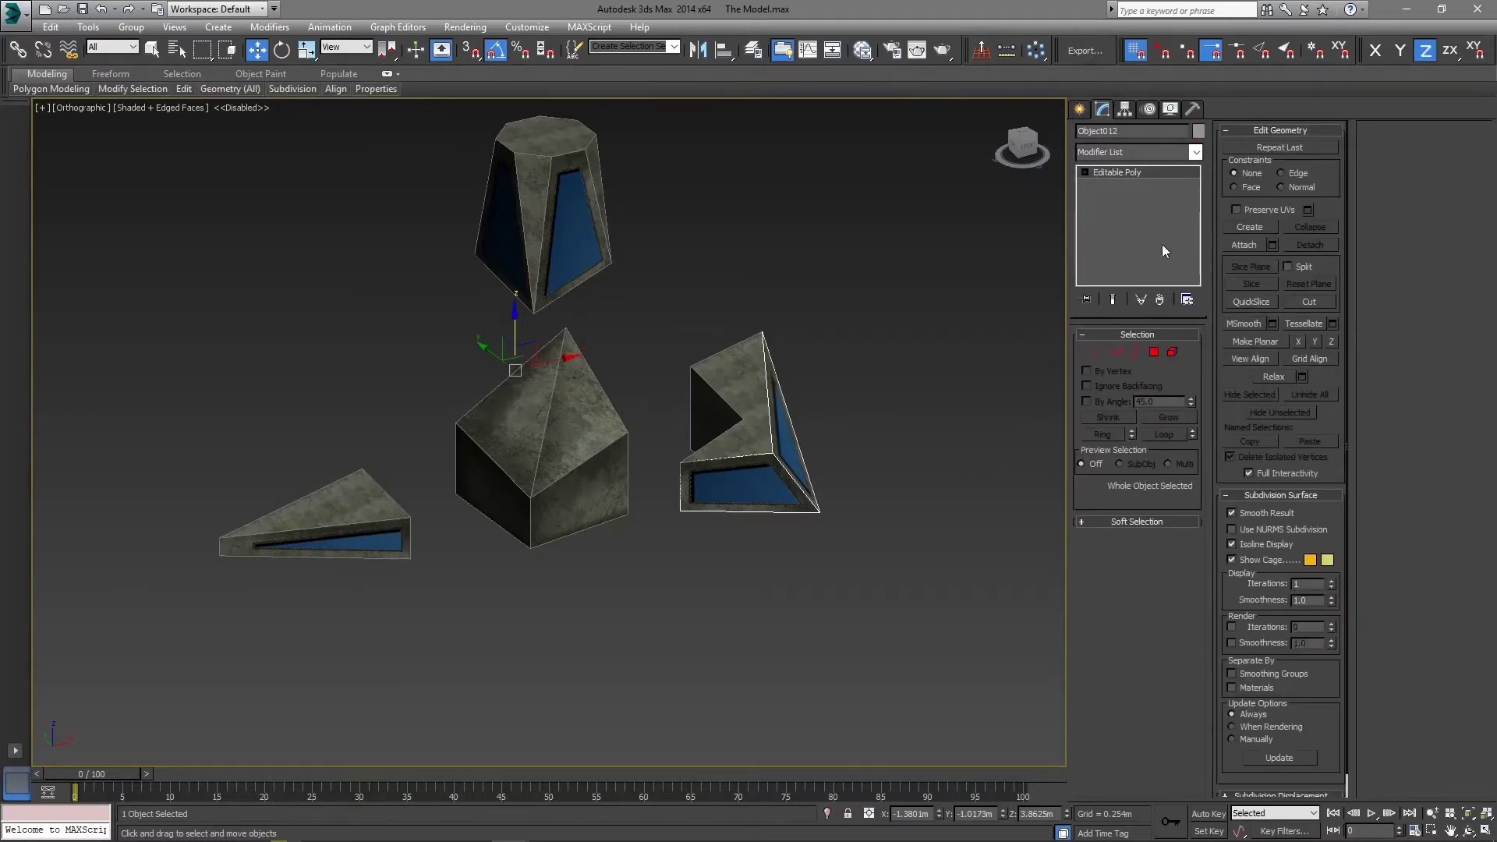
click(1243, 245)
click(742, 373)
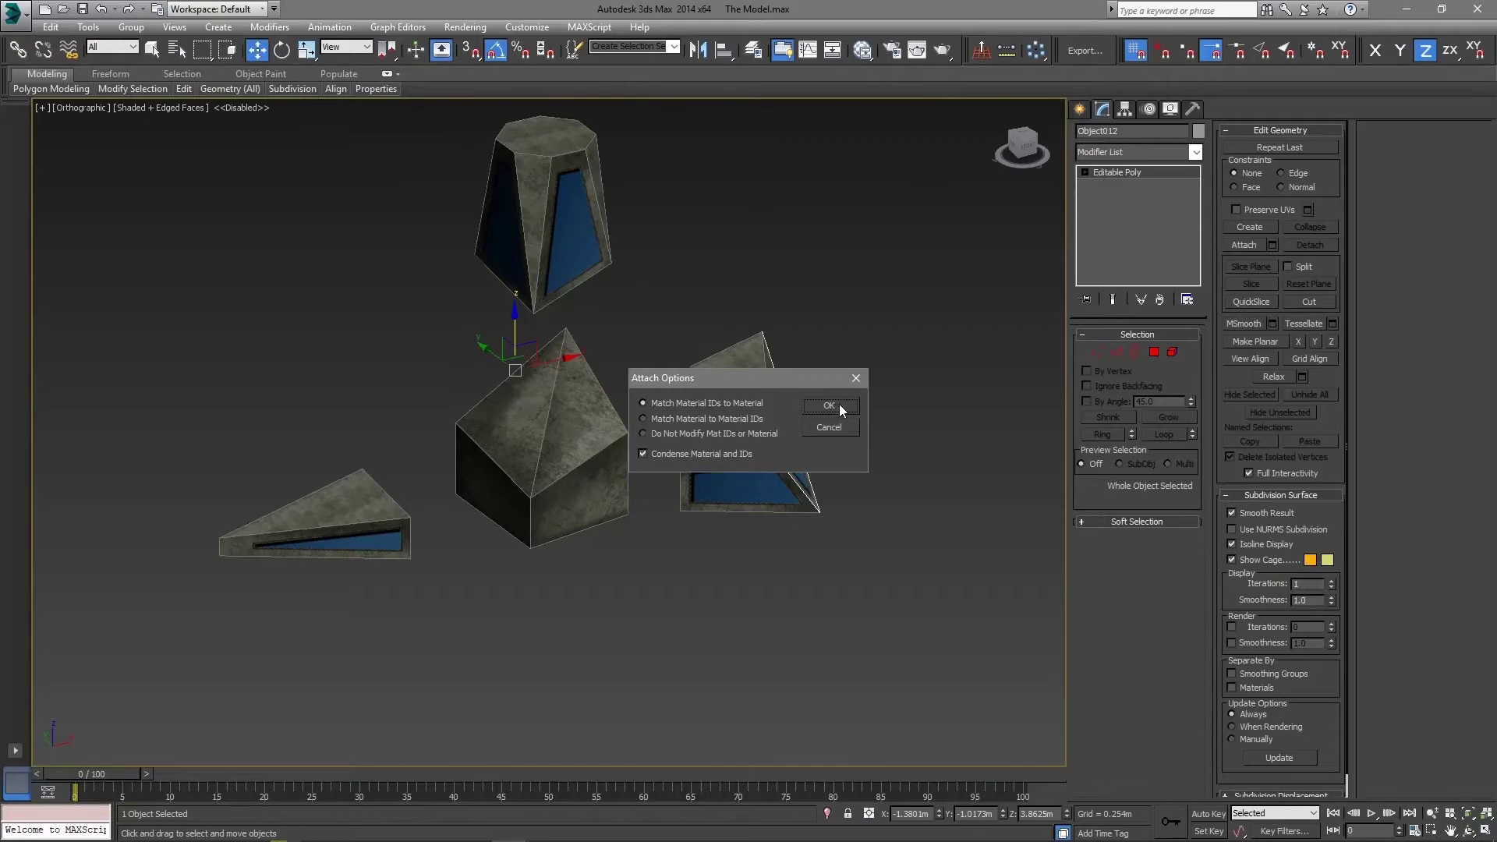
click(840, 404)
click(671, 296)
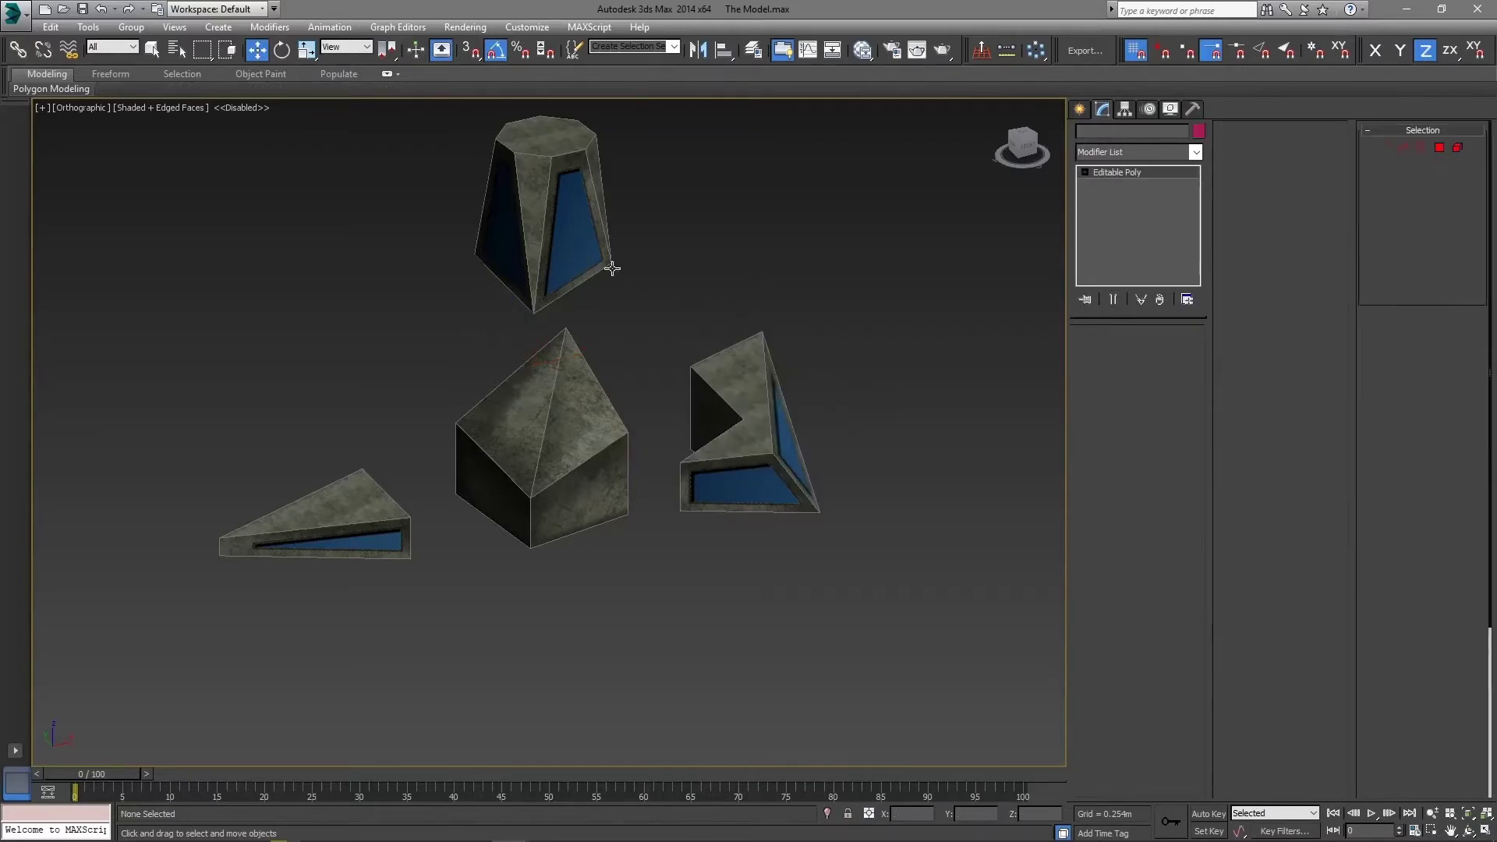
Step: Attach the remaining part into the raised tower top and deselect it
click(605, 266)
click(1243, 246)
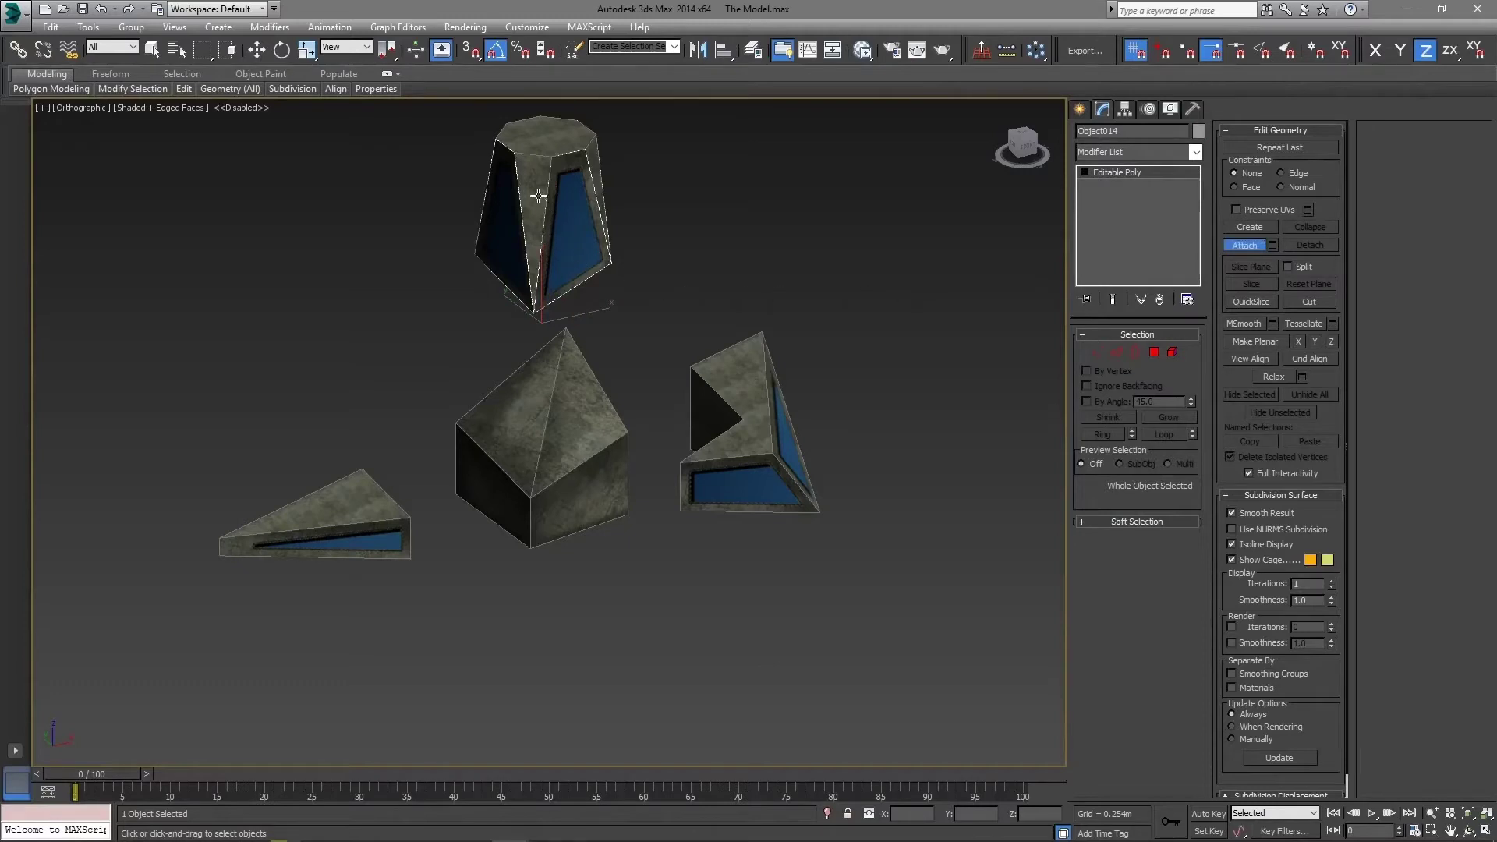
click(562, 218)
click(825, 406)
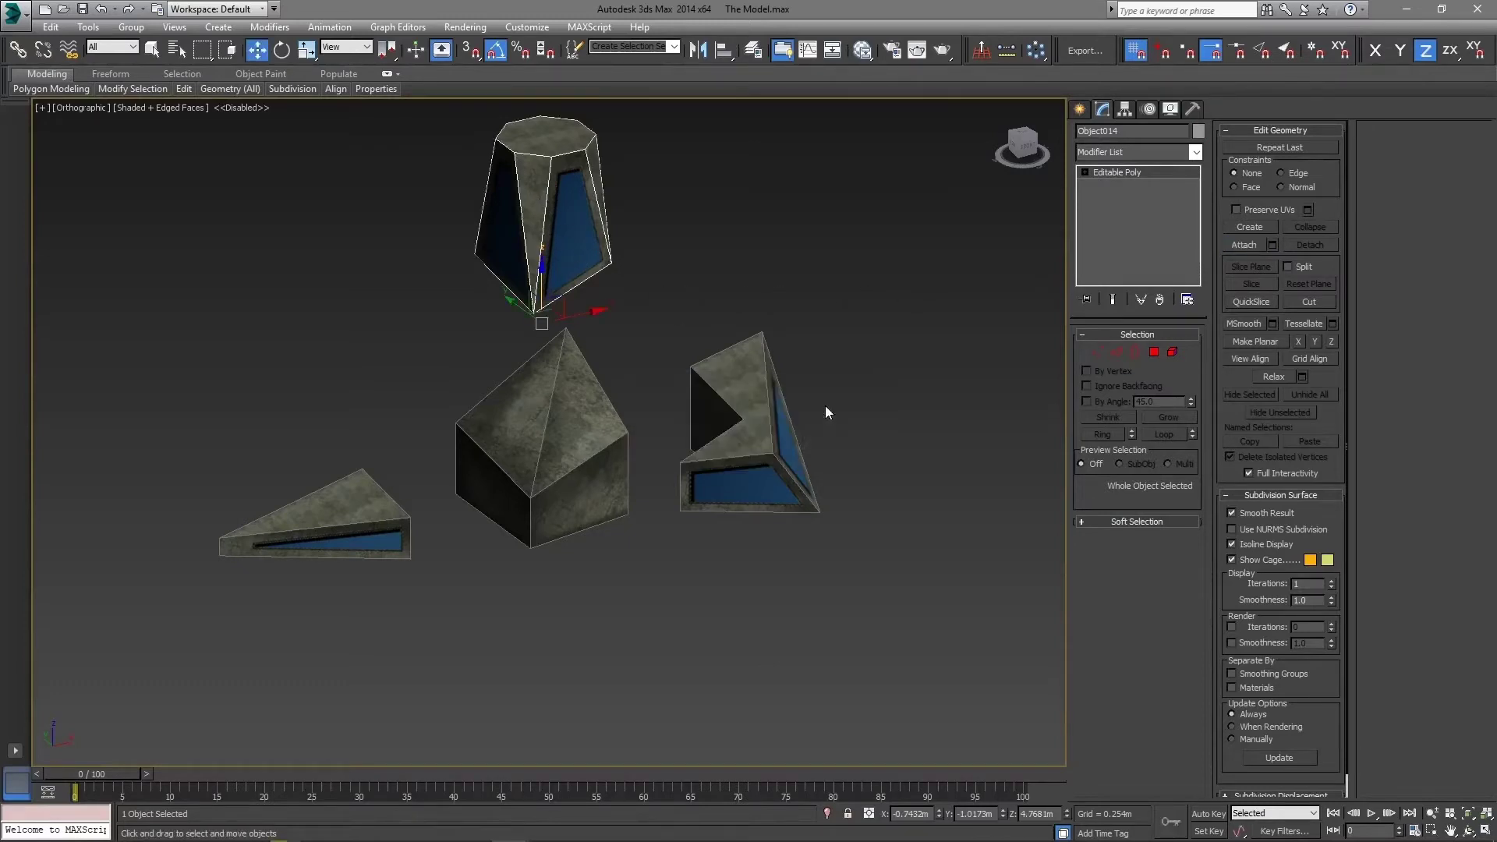
click(672, 546)
middle_drag(624, 468, 645, 513)
mouse_move(697, 575)
alt+middle_down()
mouse_move(642, 572)
mouse_move(582, 535)
mouse_move(717, 568)
mouse_move(699, 568)
mouse_move(706, 592)
alt+middle_up()
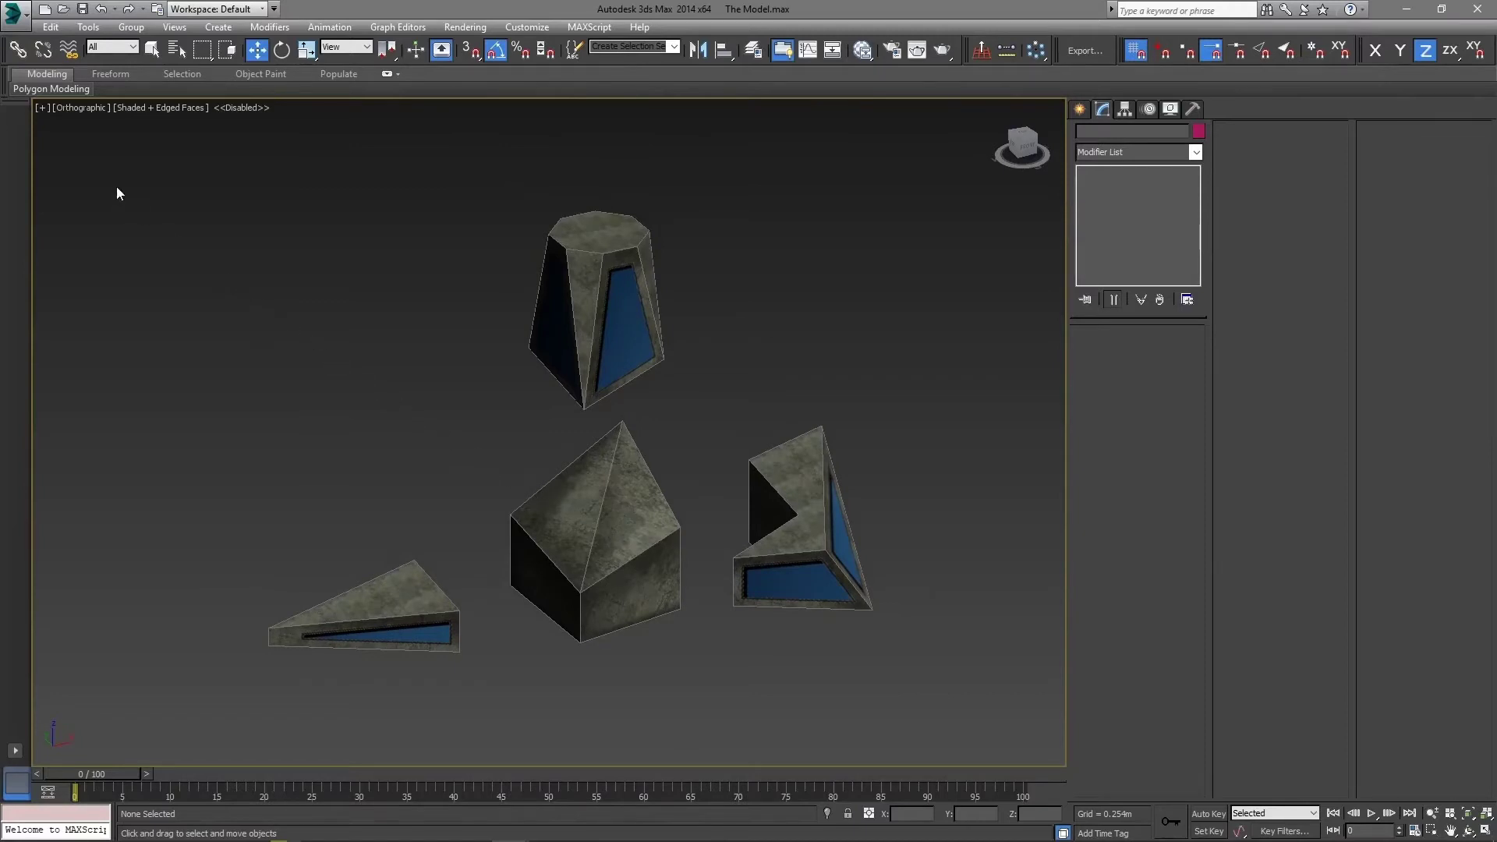
Step: Export the four-part building as 'Model OBJ' with the default OBJ export options
click(27, 18)
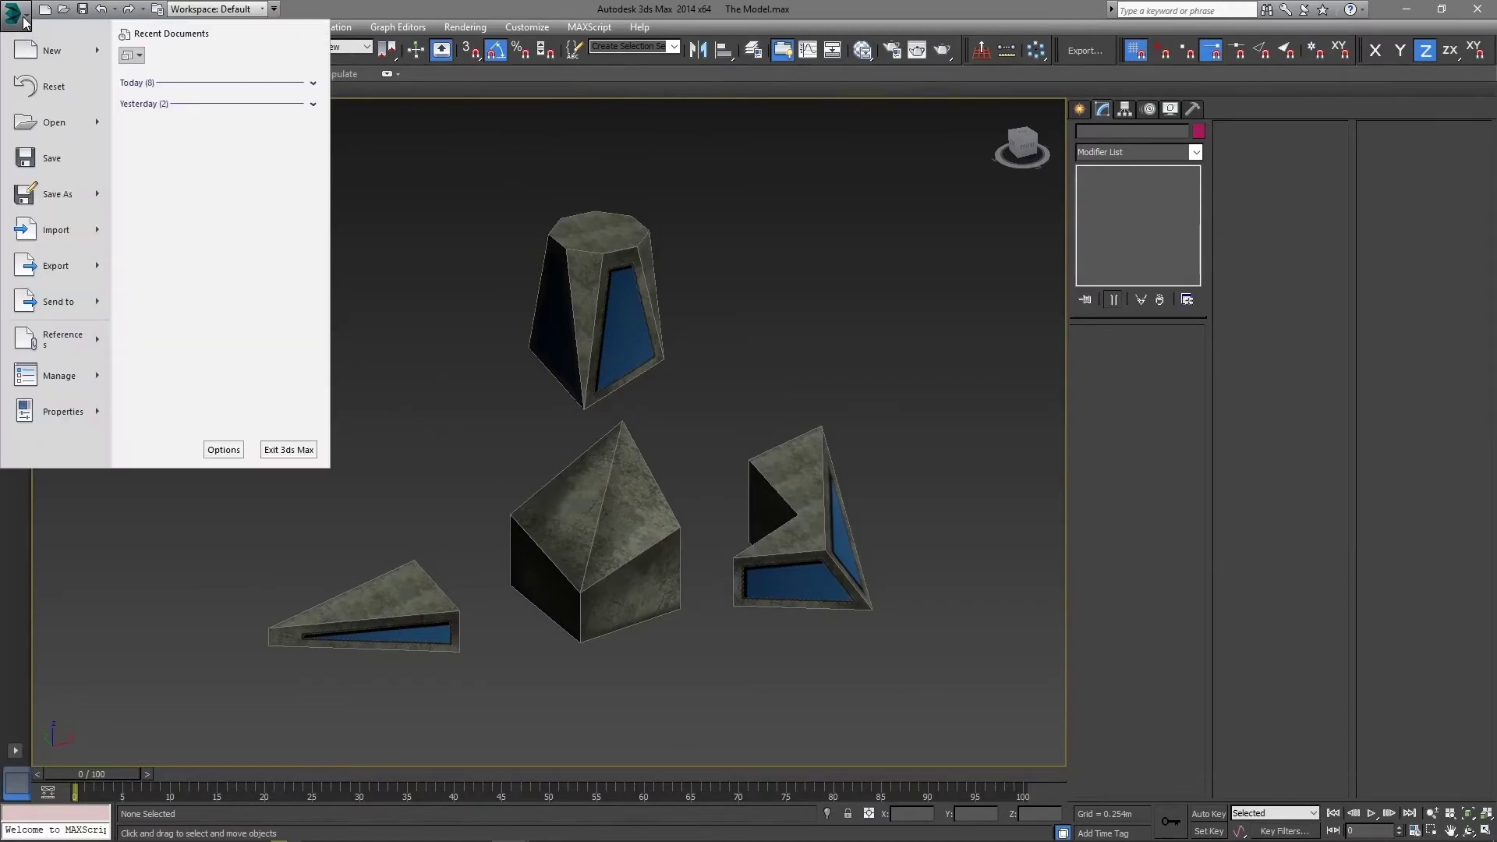
click(75, 273)
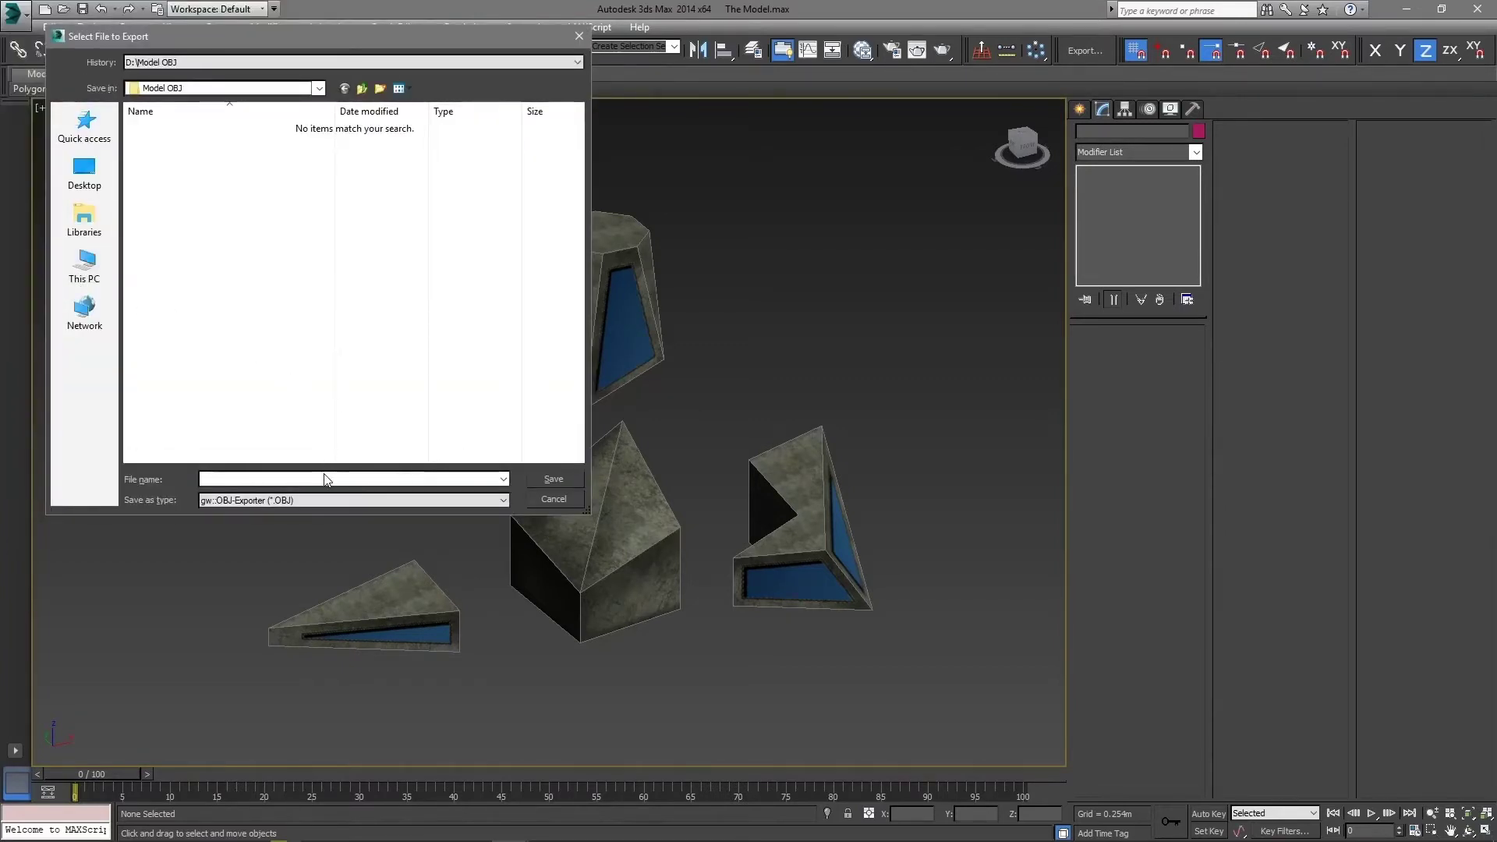
text(Model OBJ)
click(568, 478)
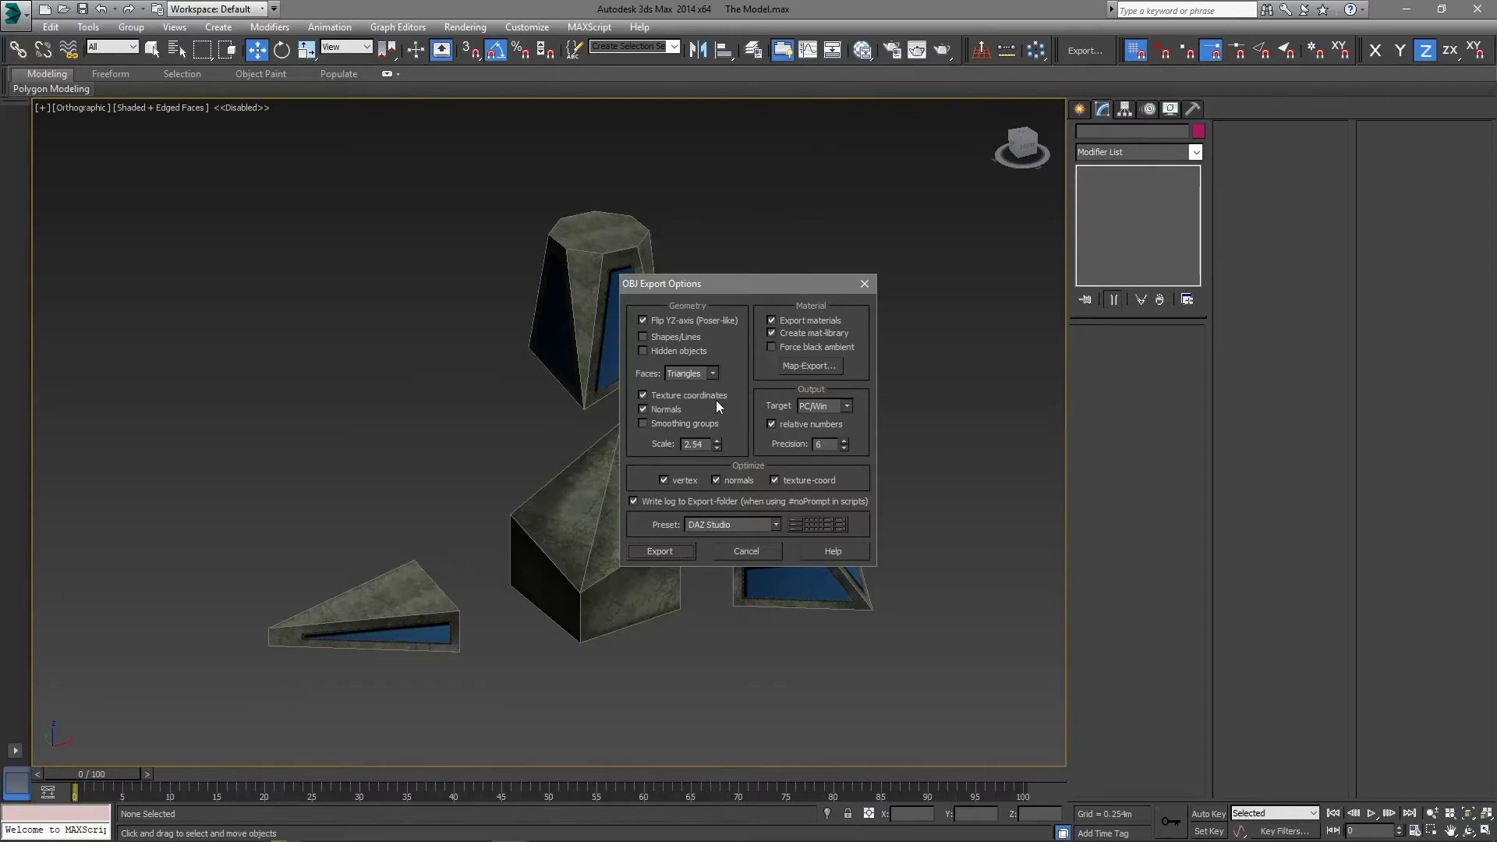
click(685, 550)
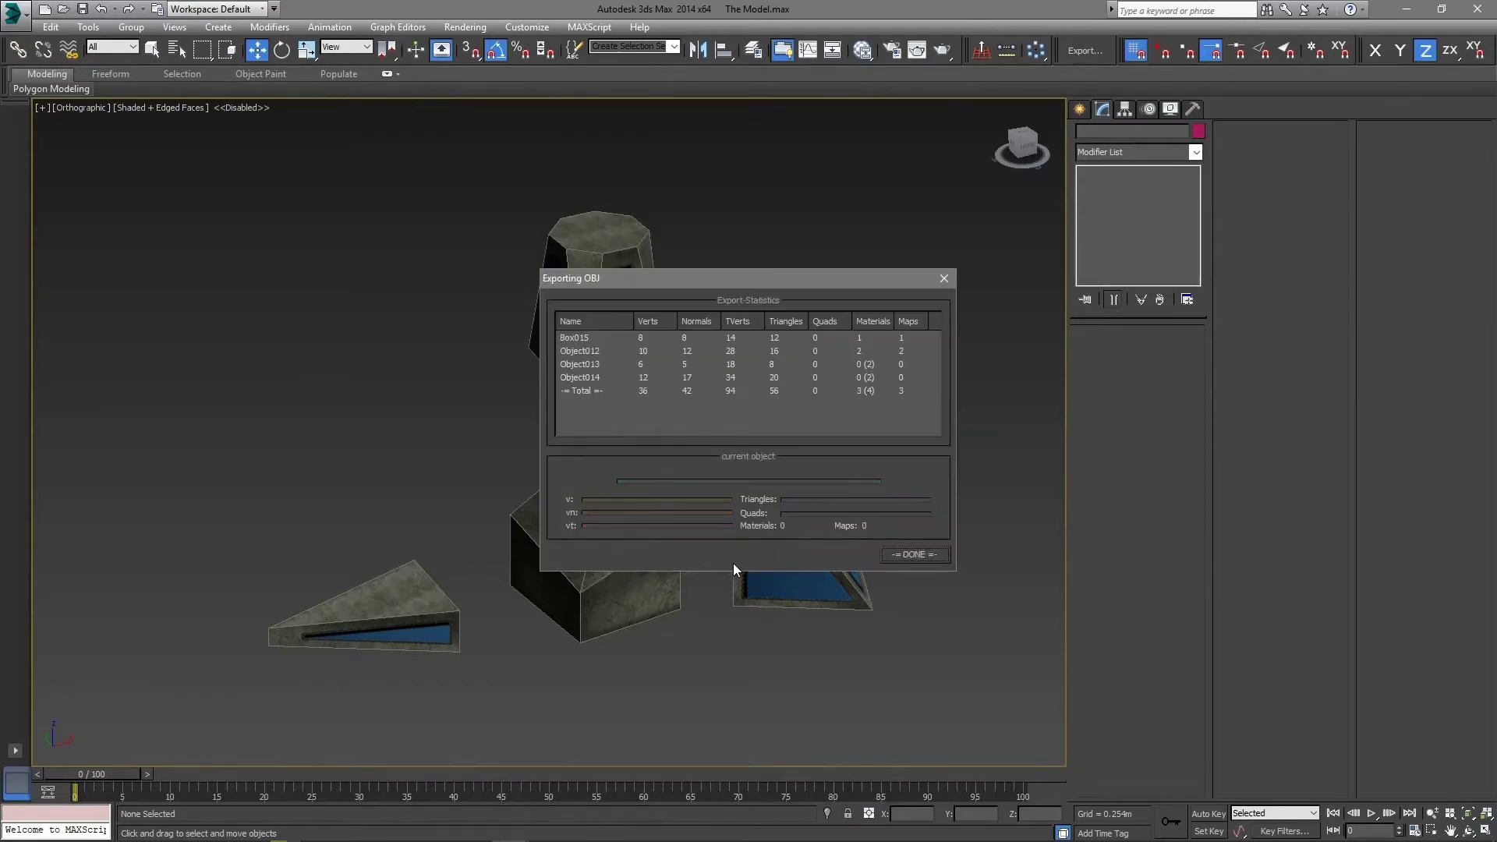
click(905, 557)
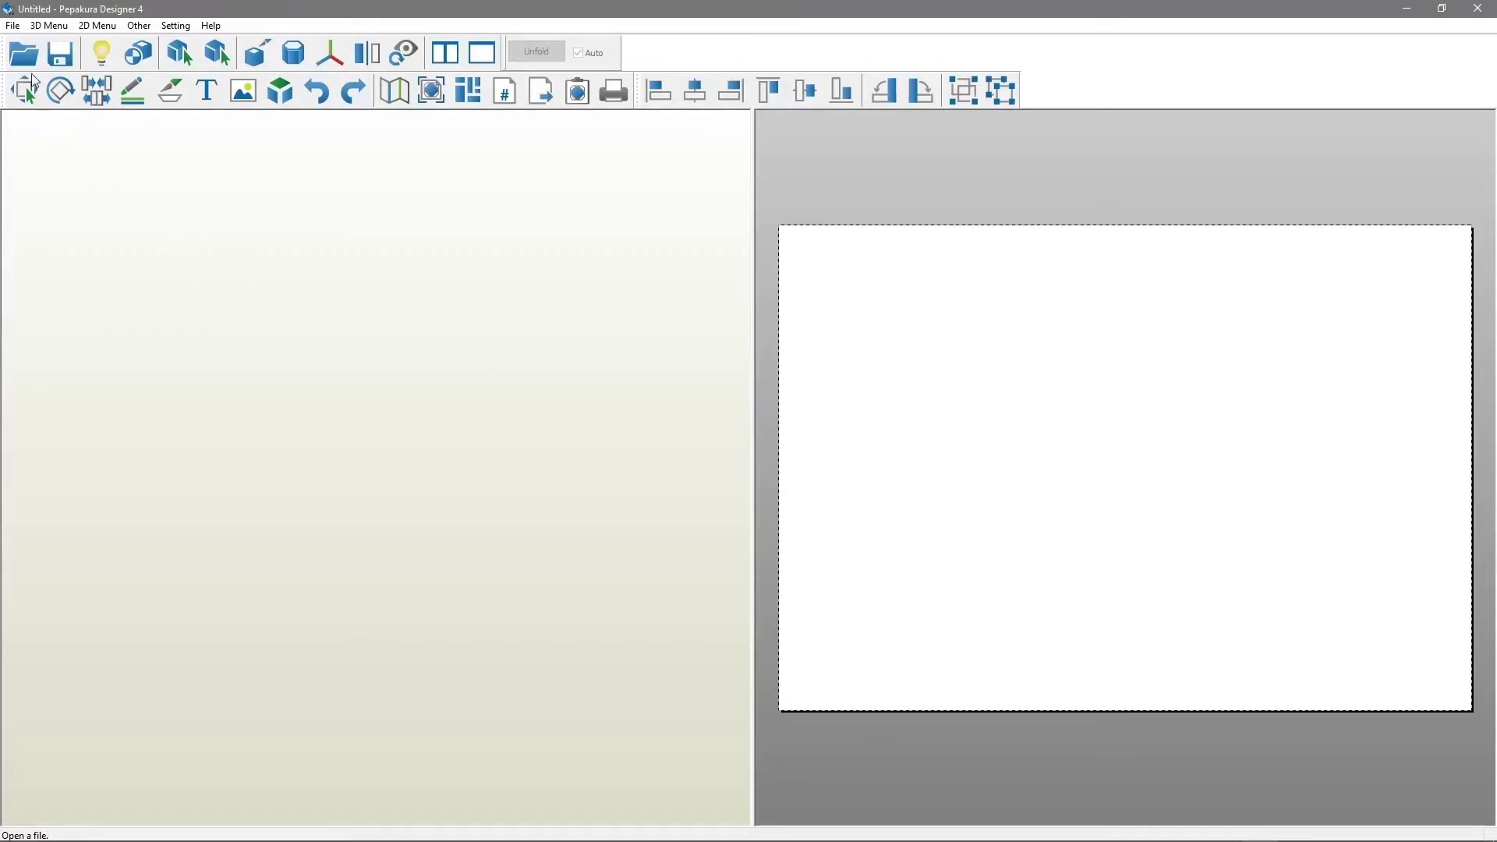
Step: Load Model OBJ into Pepakura without flipping faces and scale it to 0.25
click(24, 53)
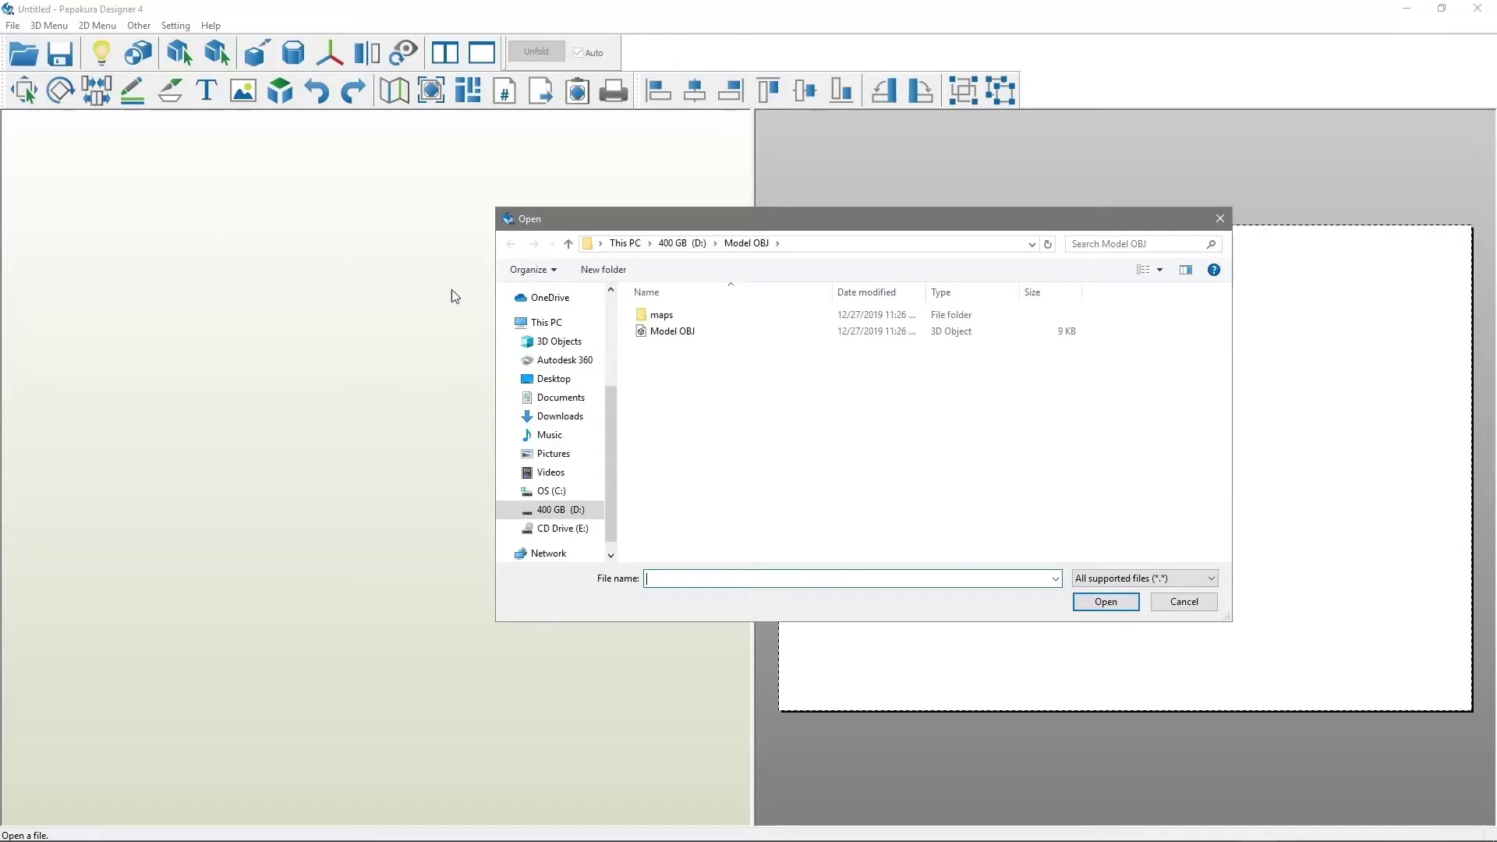
click(667, 334)
click(1101, 602)
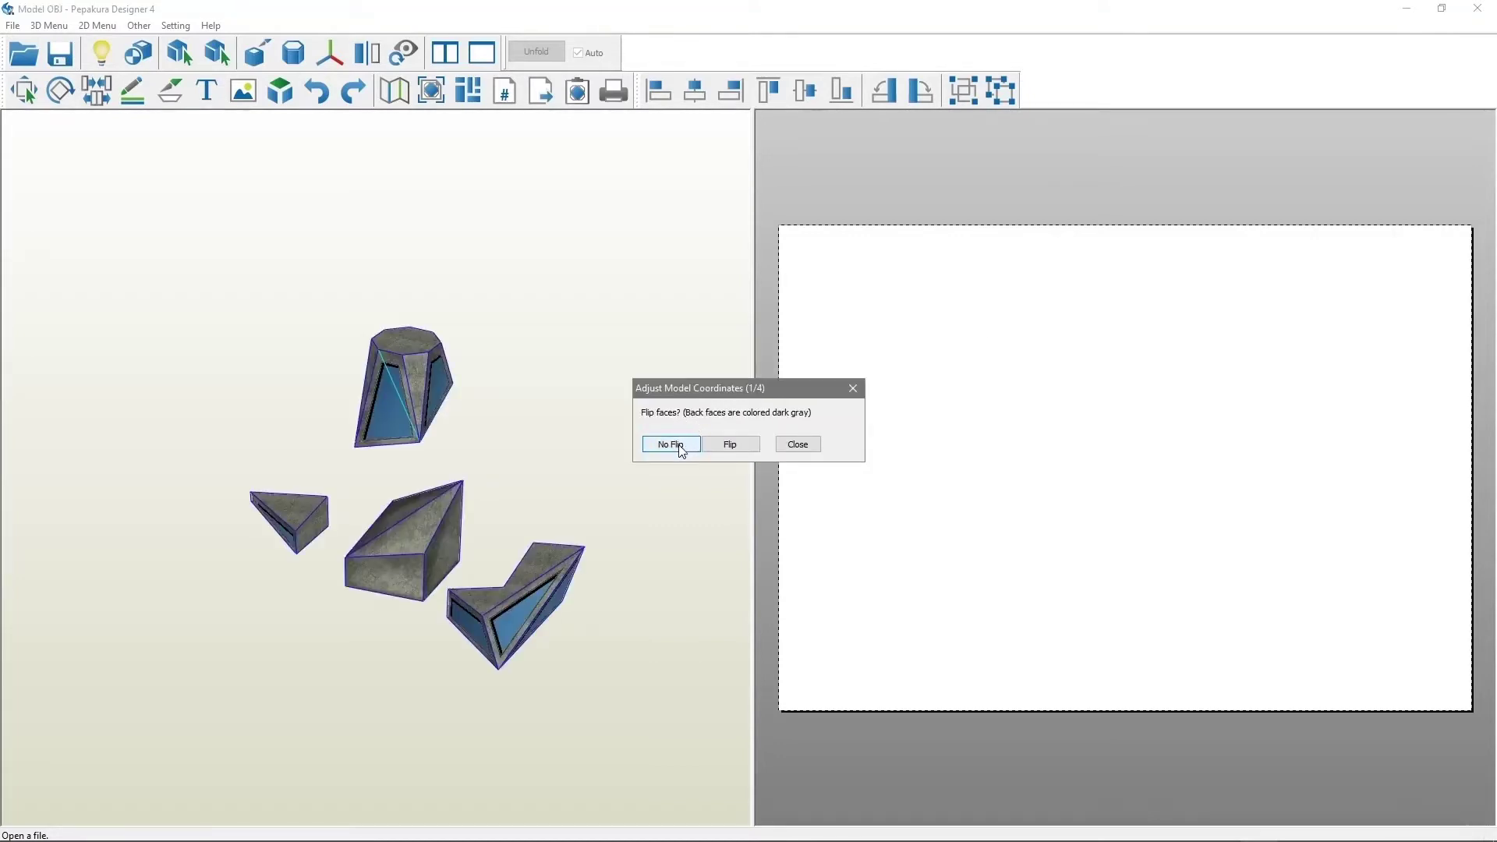
click(672, 444)
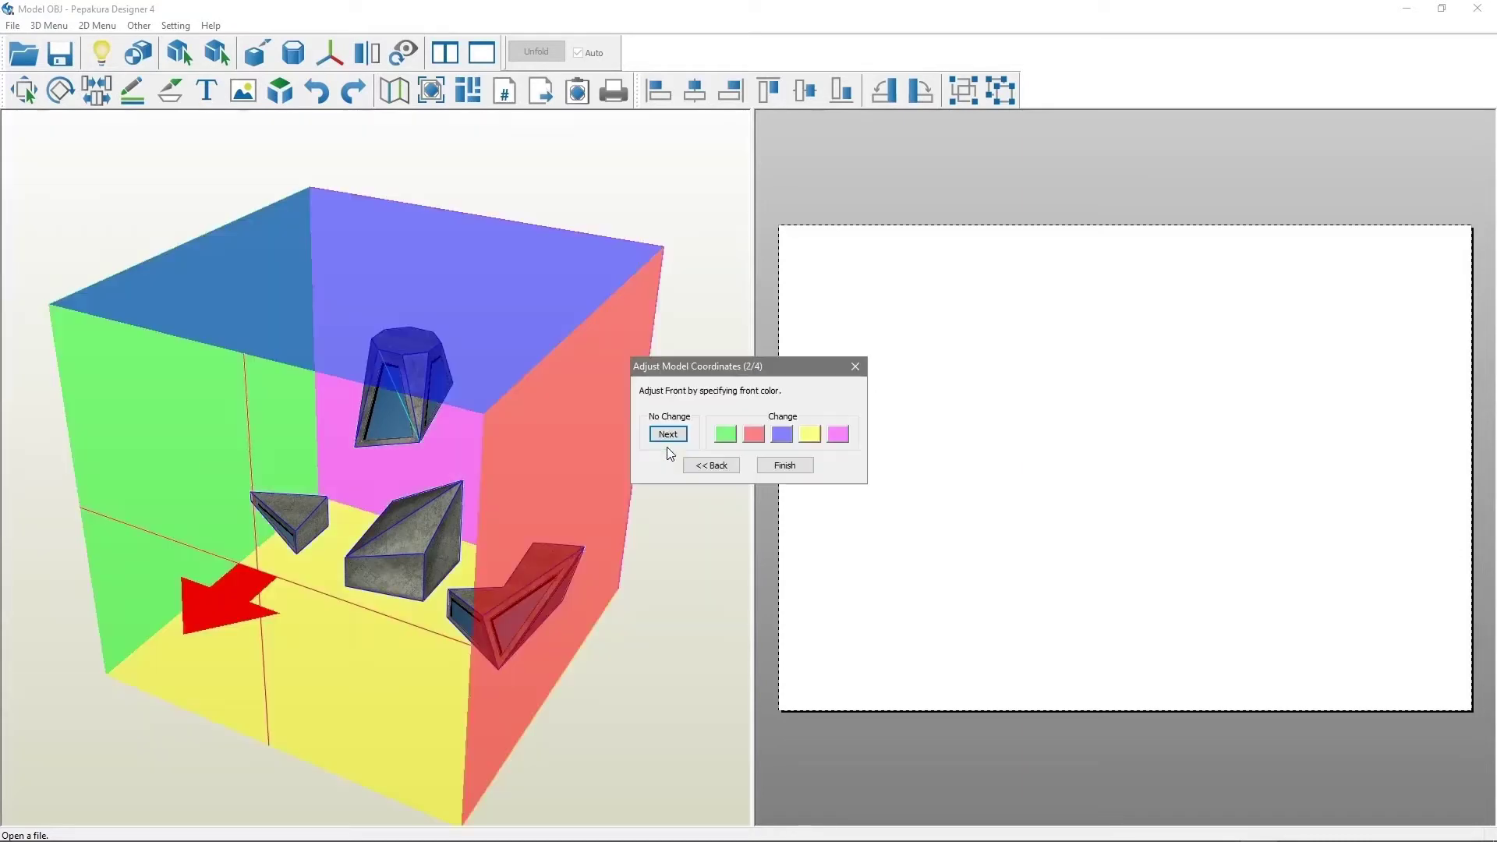
click(785, 465)
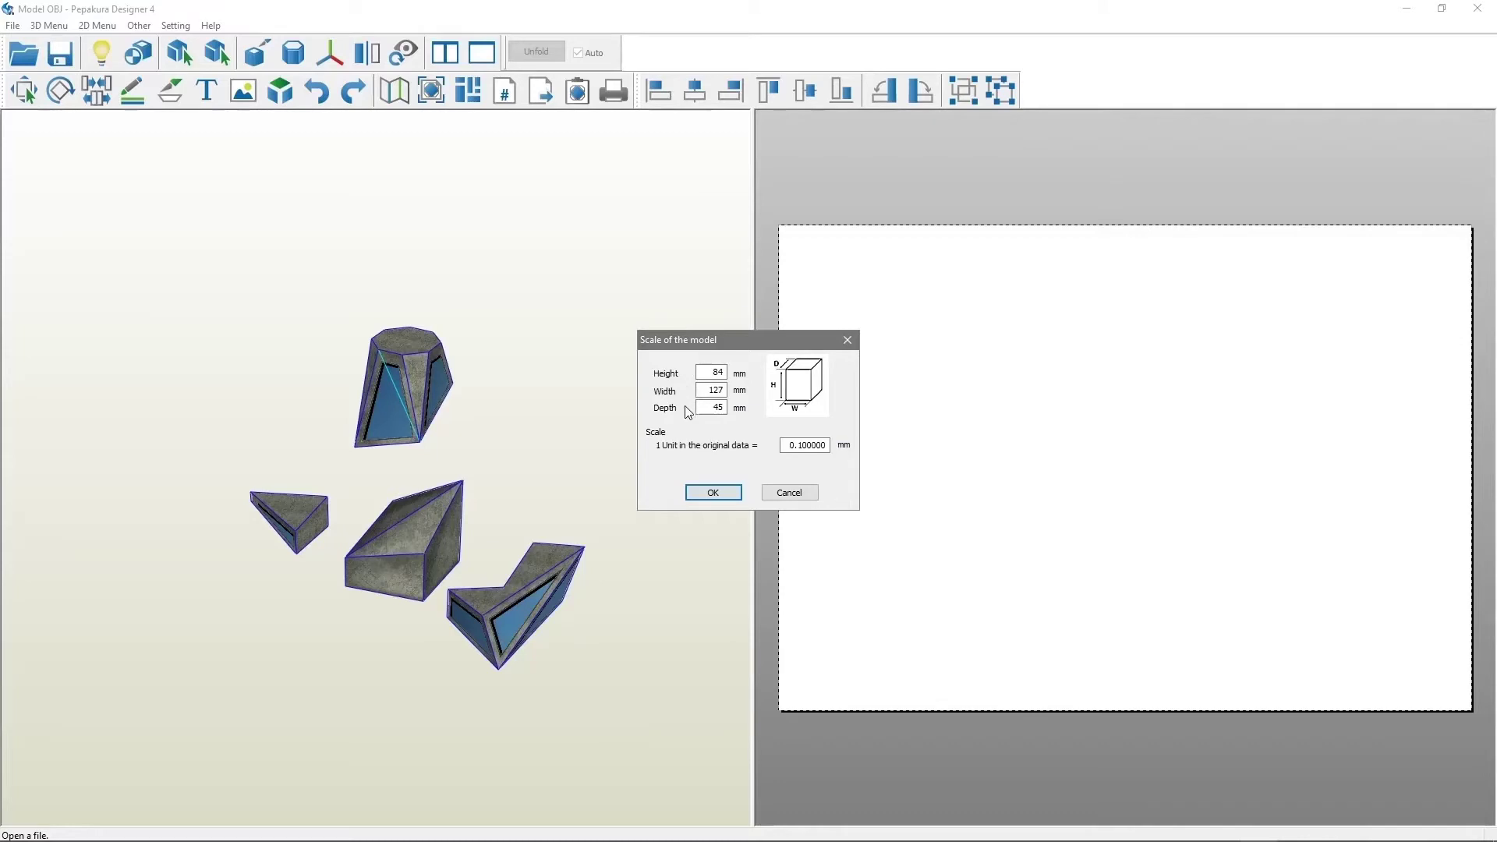
double_click(810, 444)
text(0.25)
click(710, 491)
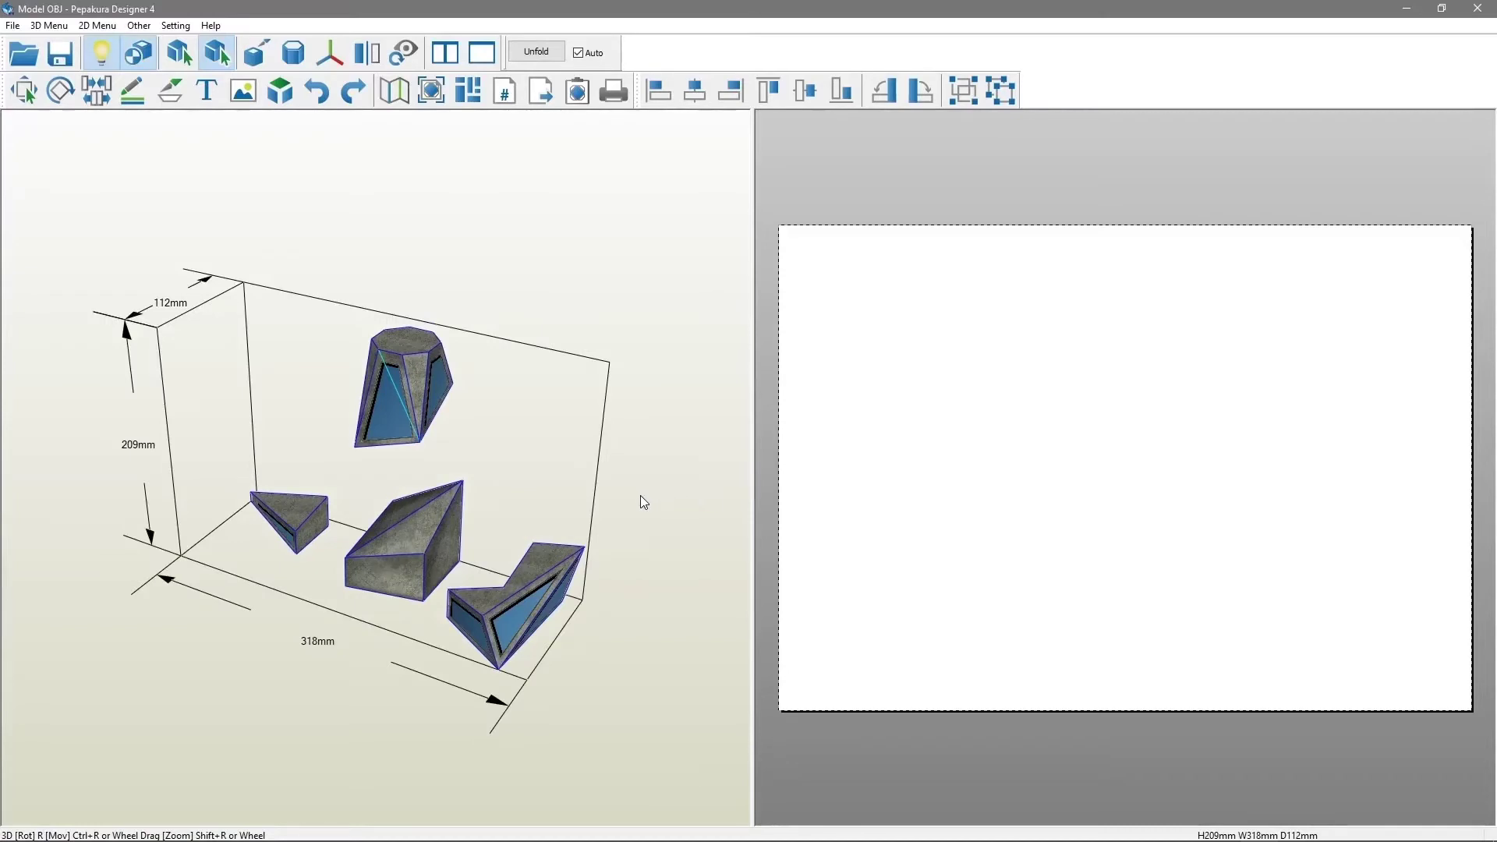
Step: Orbit the model front-on and toggle its textures off and back on
mouse_move(453, 530)
right_down()
mouse_move(540, 498)
mouse_move(481, 506)
right_up()
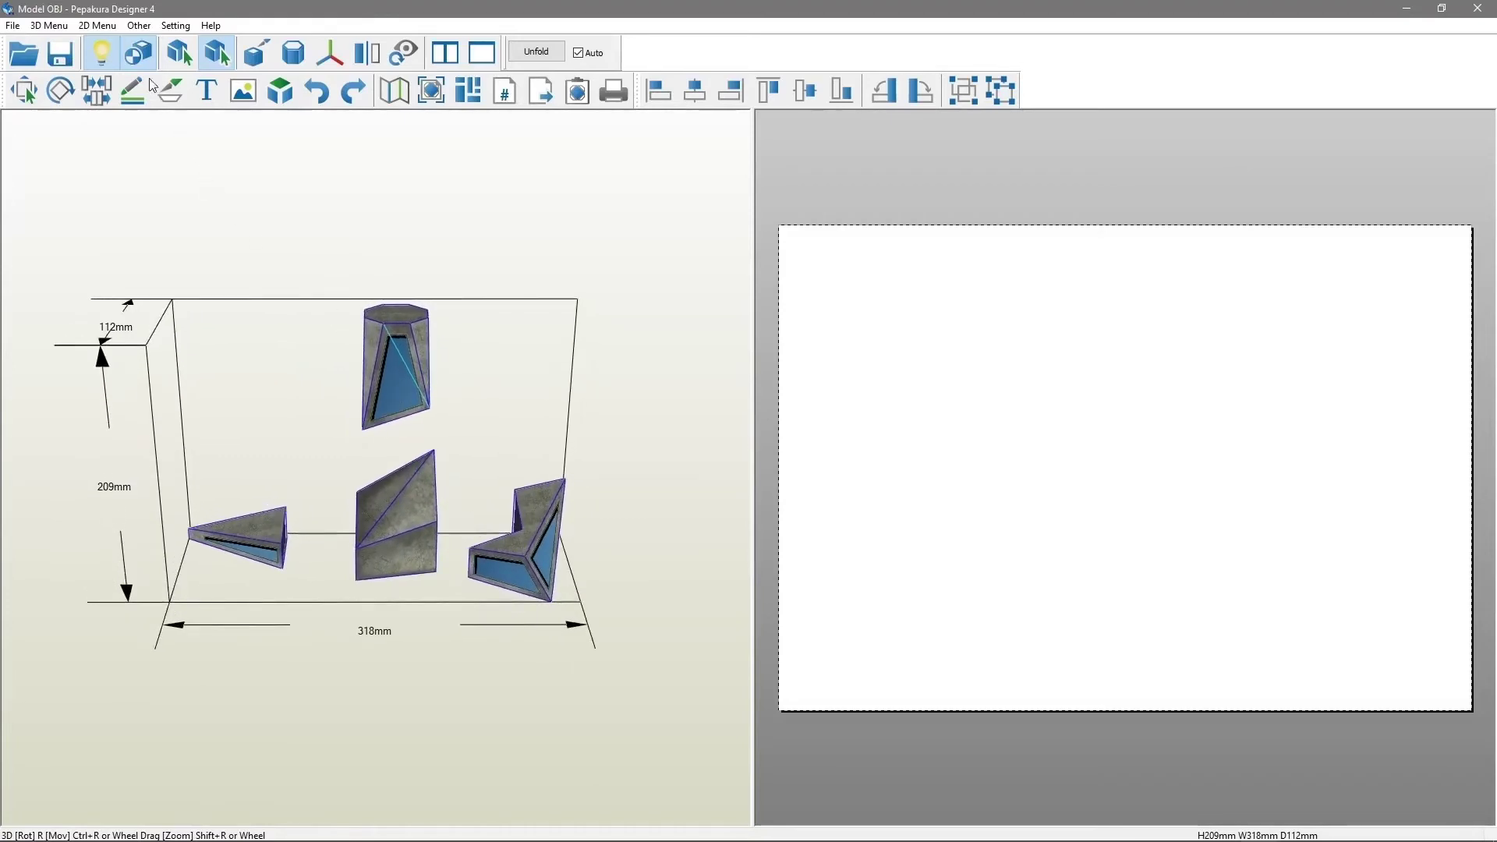
click(143, 57)
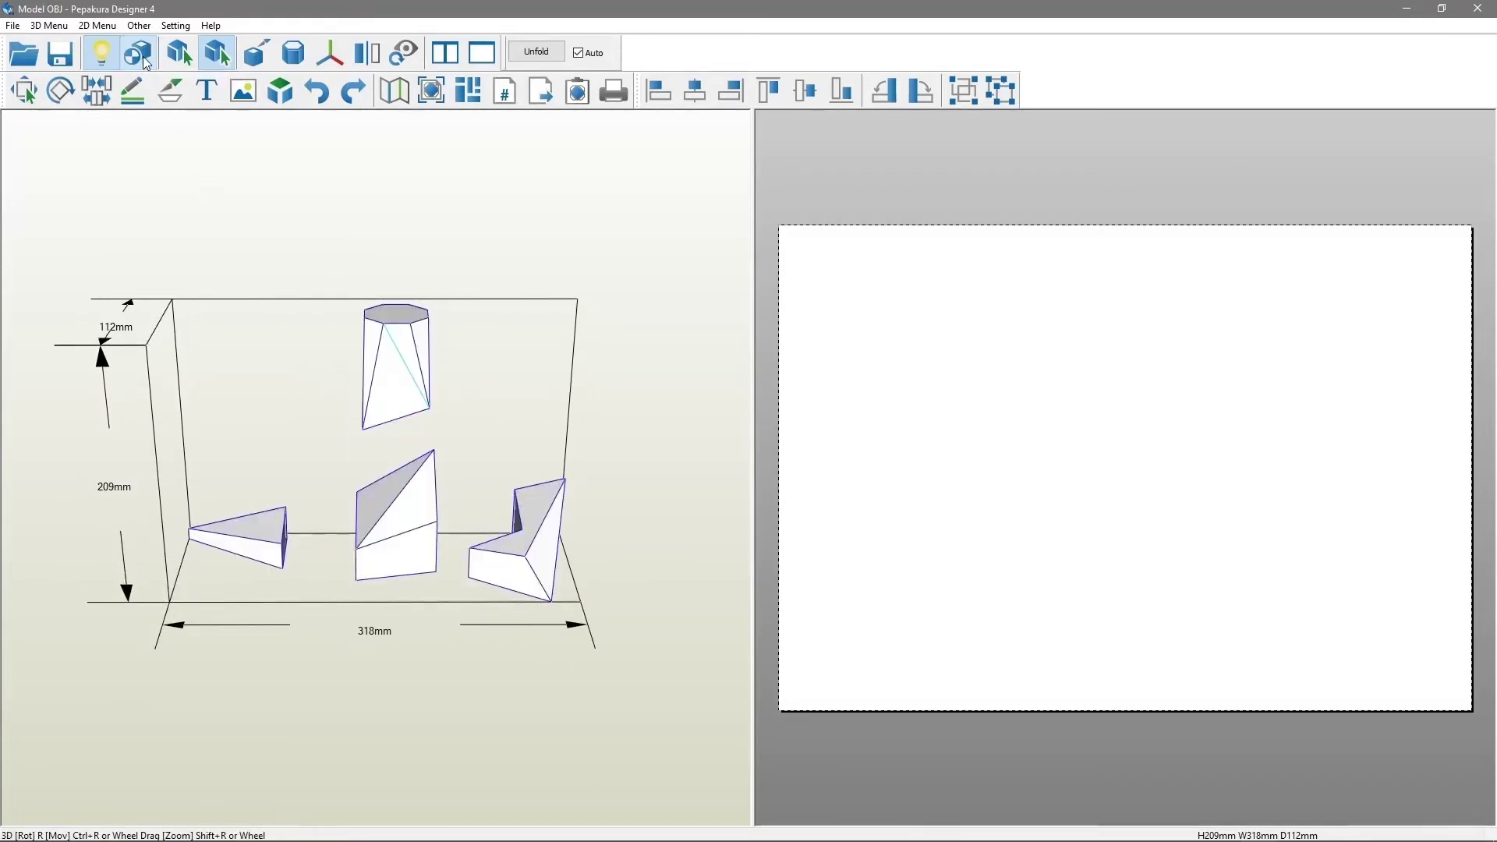
click(143, 56)
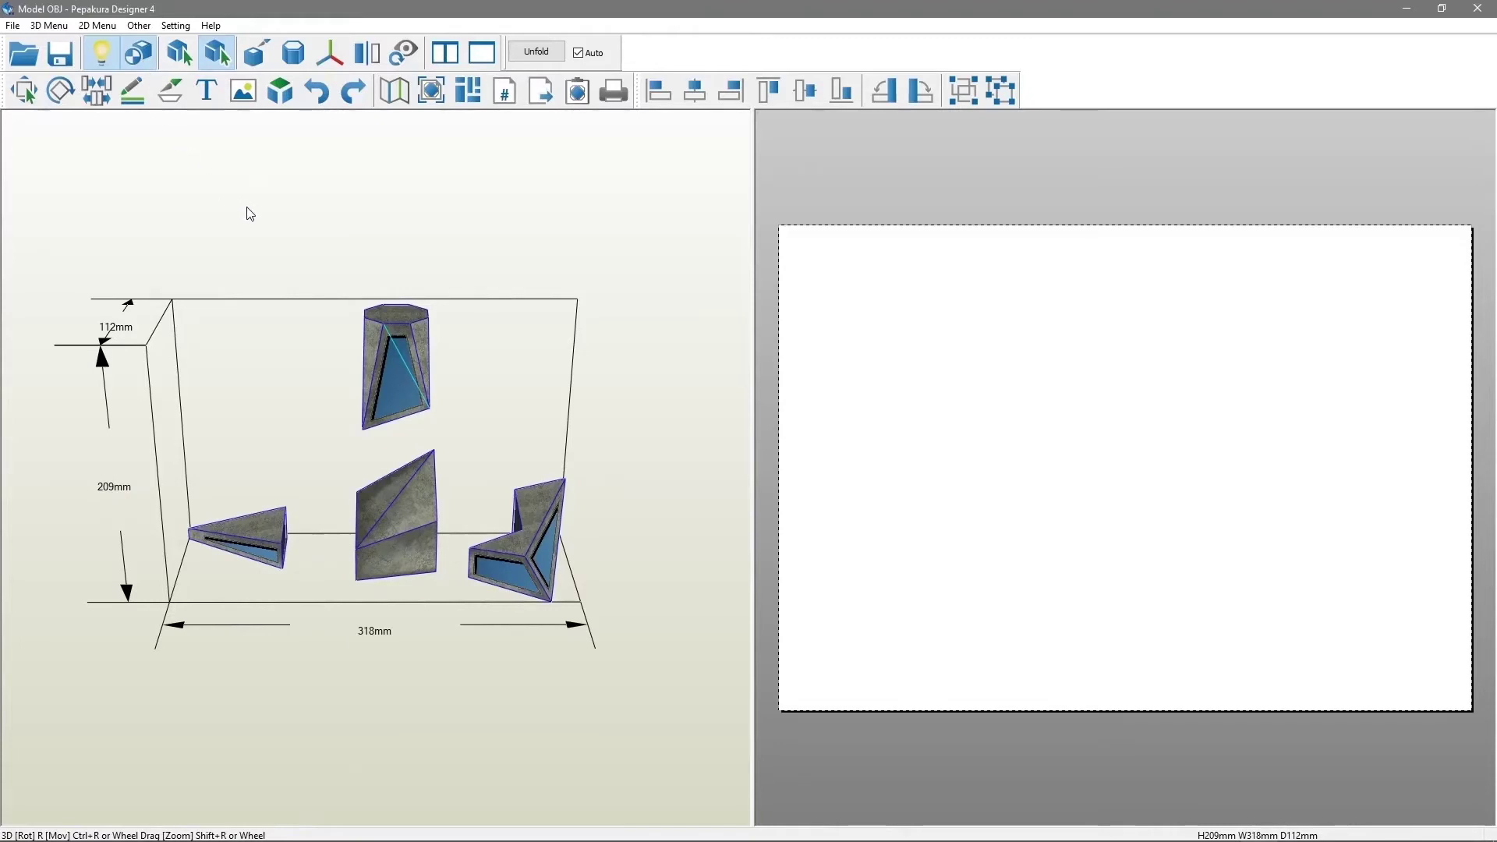
Step: Mark cut edges on the tall piece's cap and bottom and the middle piece's lower left edge
click(254, 68)
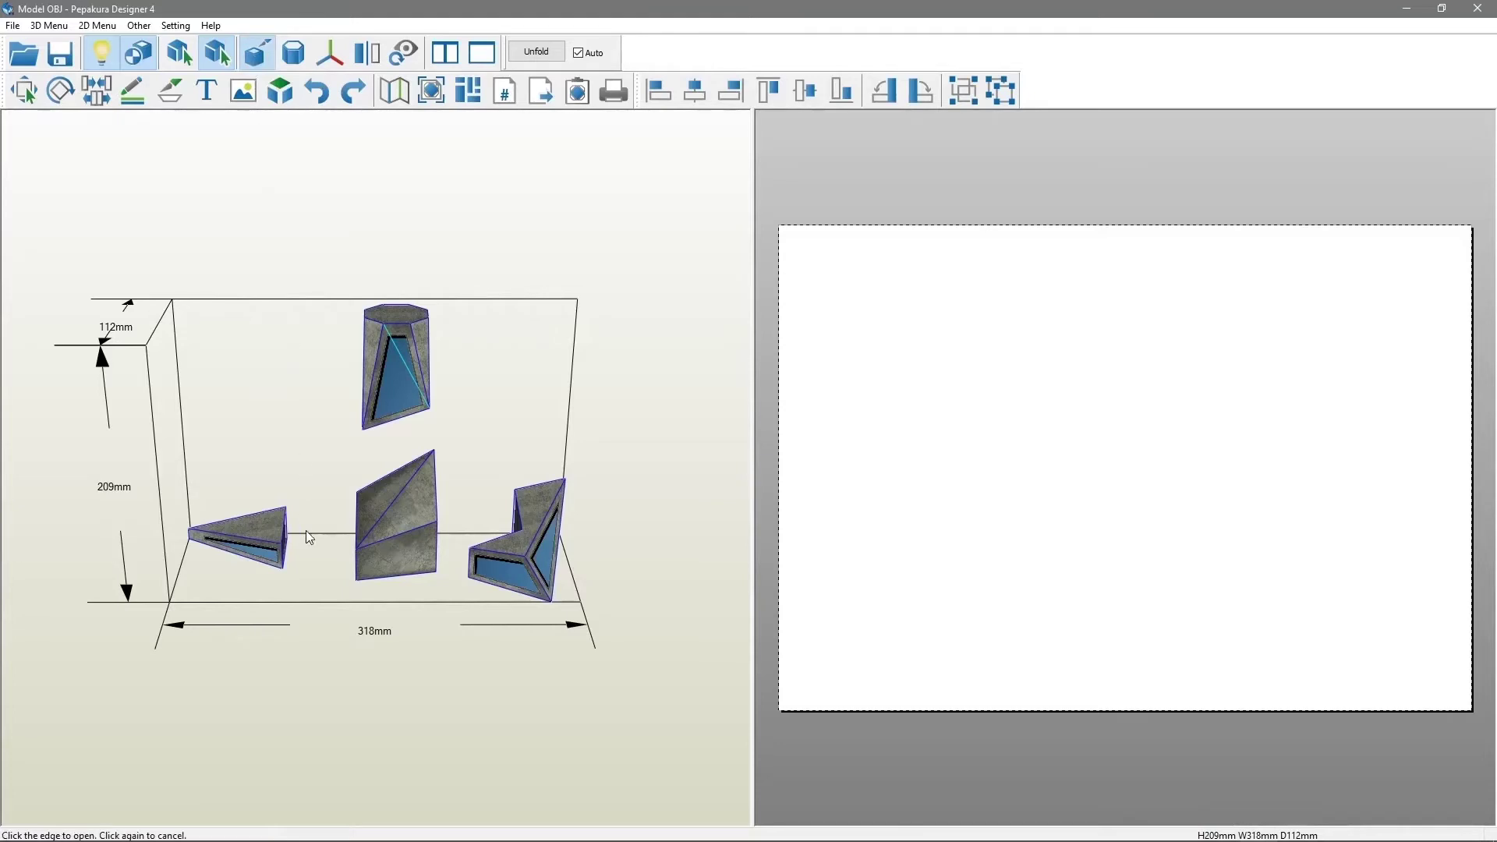
drag(306, 535, 329, 433)
drag(334, 489, 299, 522)
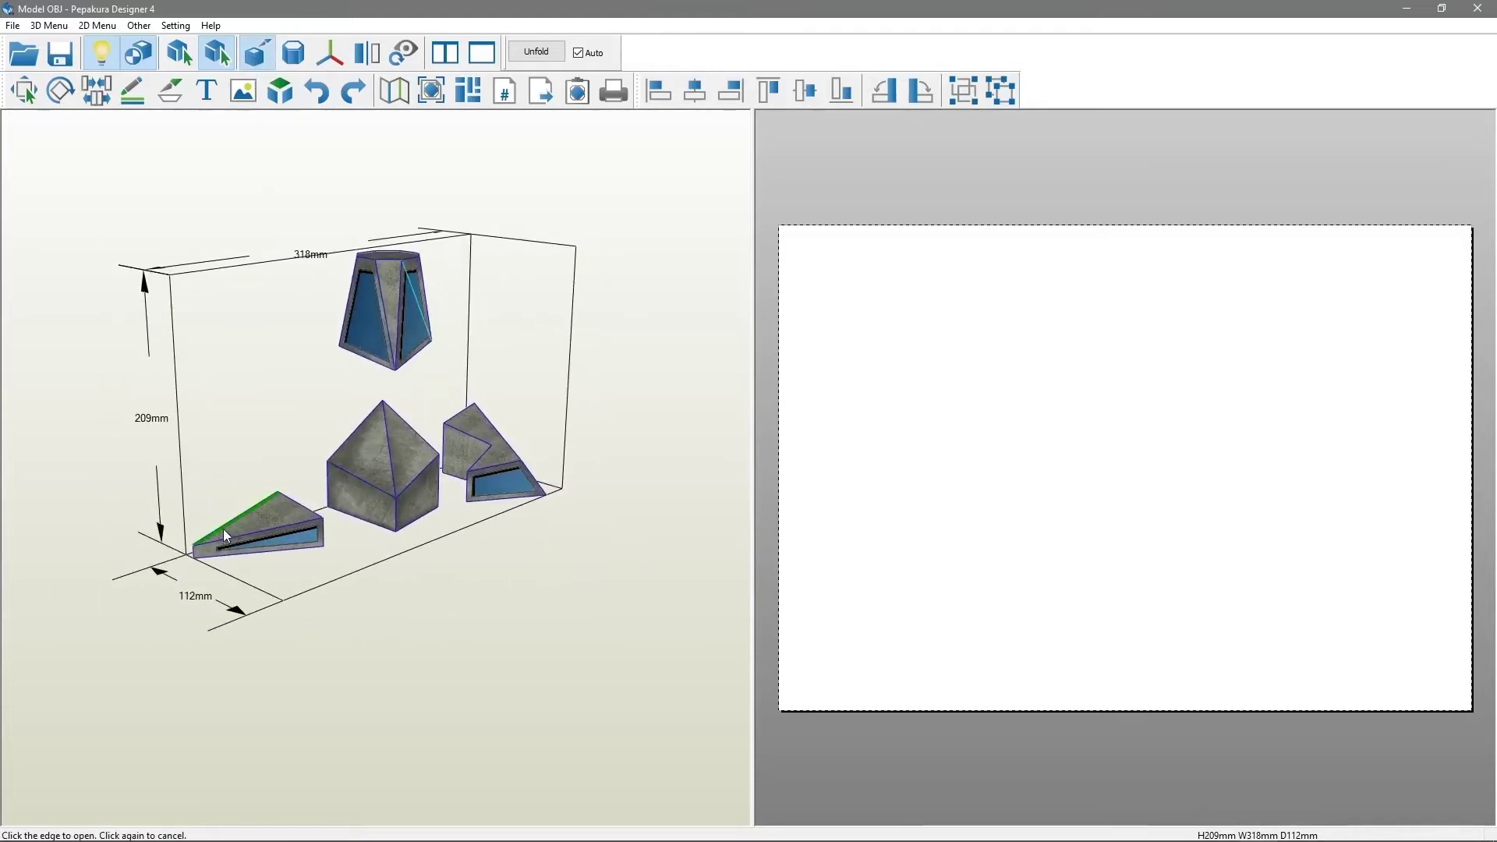
drag(189, 549, 306, 536)
mouse_move(457, 511)
mouse_down()
mouse_move(434, 495)
mouse_move(465, 409)
mouse_move(372, 280)
mouse_move(408, 373)
mouse_move(378, 331)
mouse_up()
click(429, 295)
mouse_move(370, 467)
mouse_down()
mouse_move(452, 427)
mouse_move(399, 496)
mouse_move(357, 428)
mouse_move(368, 412)
mouse_move(340, 466)
mouse_move(380, 541)
mouse_move(346, 610)
mouse_up()
click(399, 496)
click(347, 611)
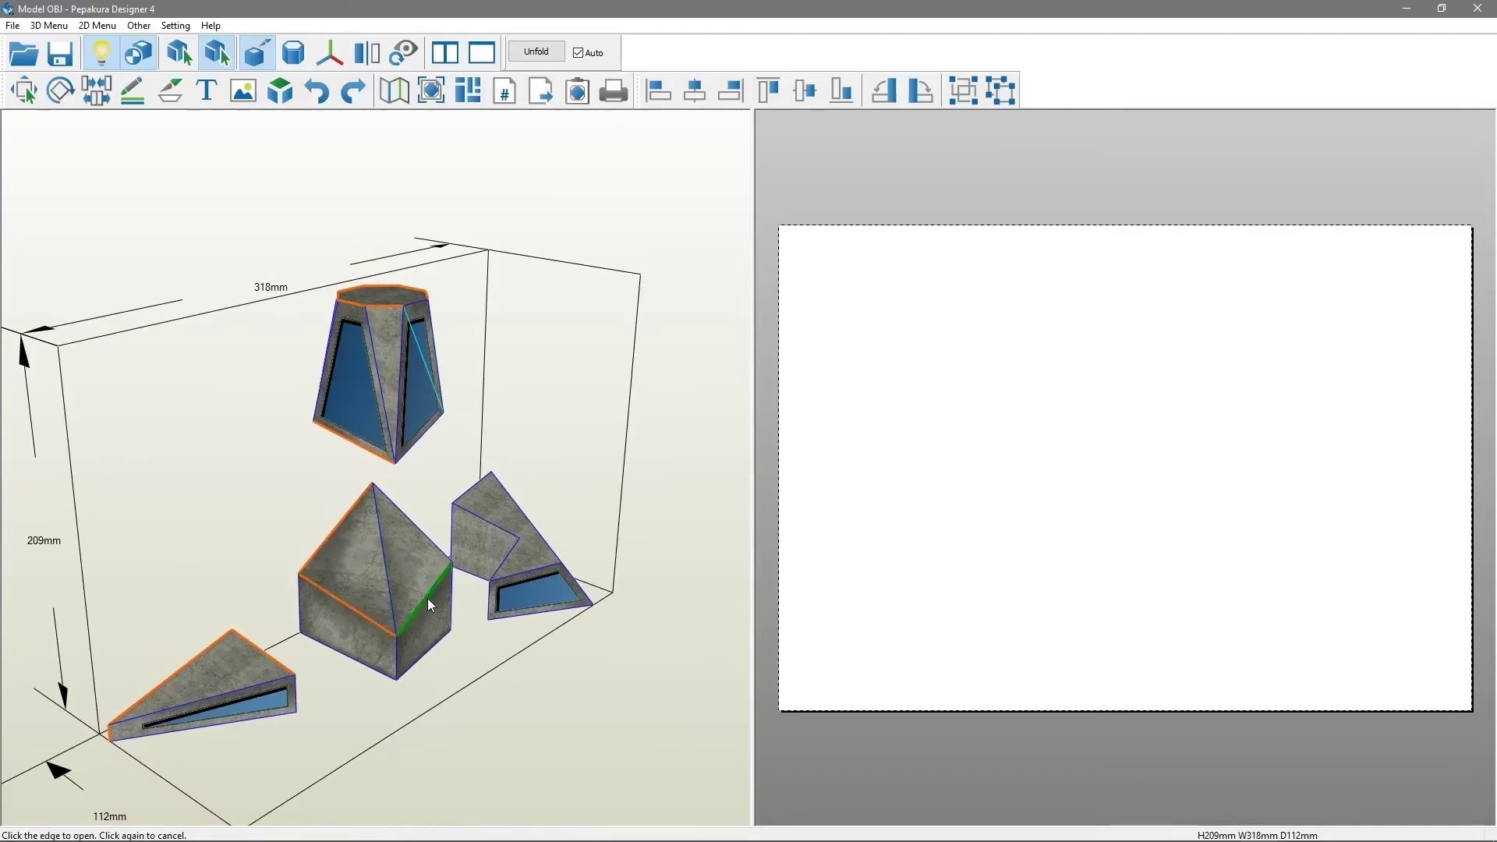
Step: Mark a cut edge on the right piece, then unfold the model into flat textured parts
mouse_move(366, 668)
mouse_down()
mouse_move(304, 689)
mouse_move(398, 640)
mouse_move(499, 698)
mouse_move(487, 655)
mouse_move(558, 594)
mouse_up()
click(543, 643)
mouse_move(476, 677)
mouse_down()
mouse_move(525, 629)
mouse_move(213, 627)
mouse_move(293, 652)
mouse_move(395, 606)
mouse_move(418, 493)
mouse_move(410, 532)
mouse_move(404, 521)
mouse_move(495, 474)
mouse_move(518, 395)
mouse_up()
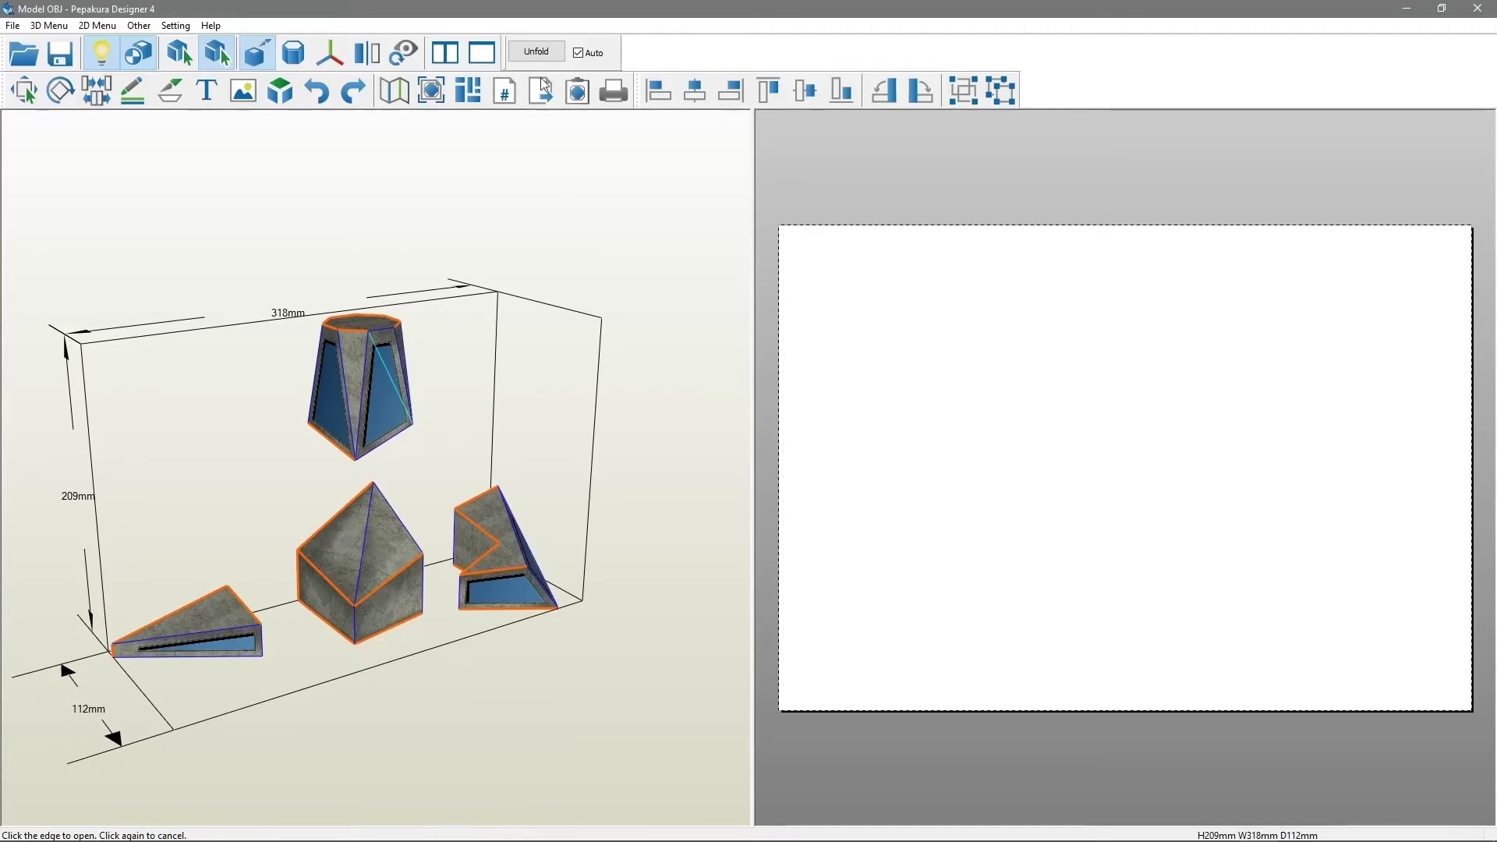
click(538, 53)
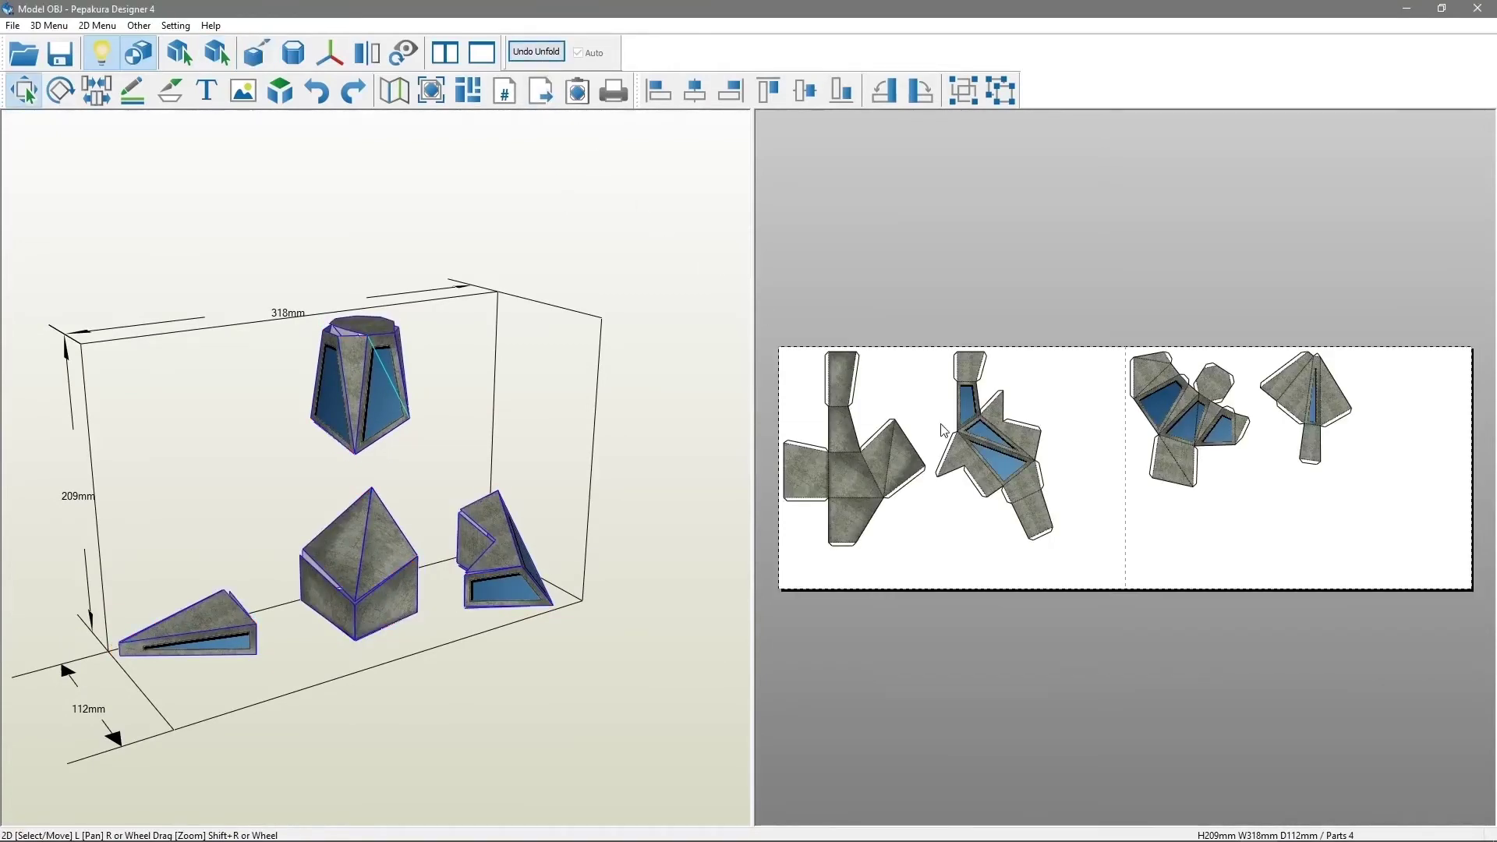
Step: Rotate the second part below the first and move the tall piece's part onto the first page
click(996, 456)
mouse_move(996, 345)
mouse_down()
mouse_move(895, 439)
mouse_move(918, 420)
mouse_up()
mouse_move(1019, 454)
mouse_down()
mouse_move(1005, 534)
mouse_move(1015, 522)
mouse_up()
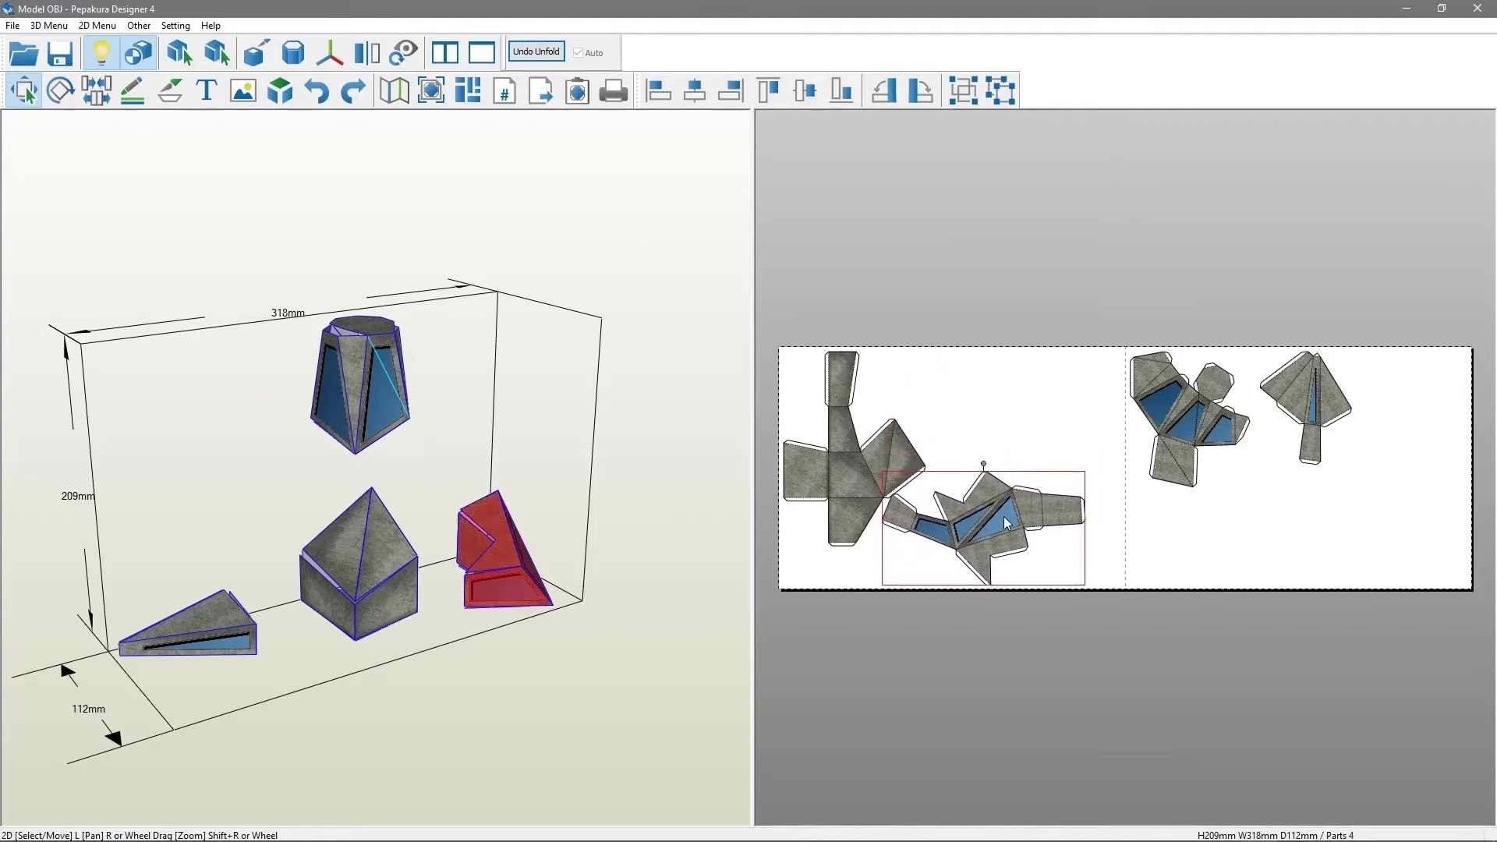
click(1156, 446)
drag(1156, 447, 974, 425)
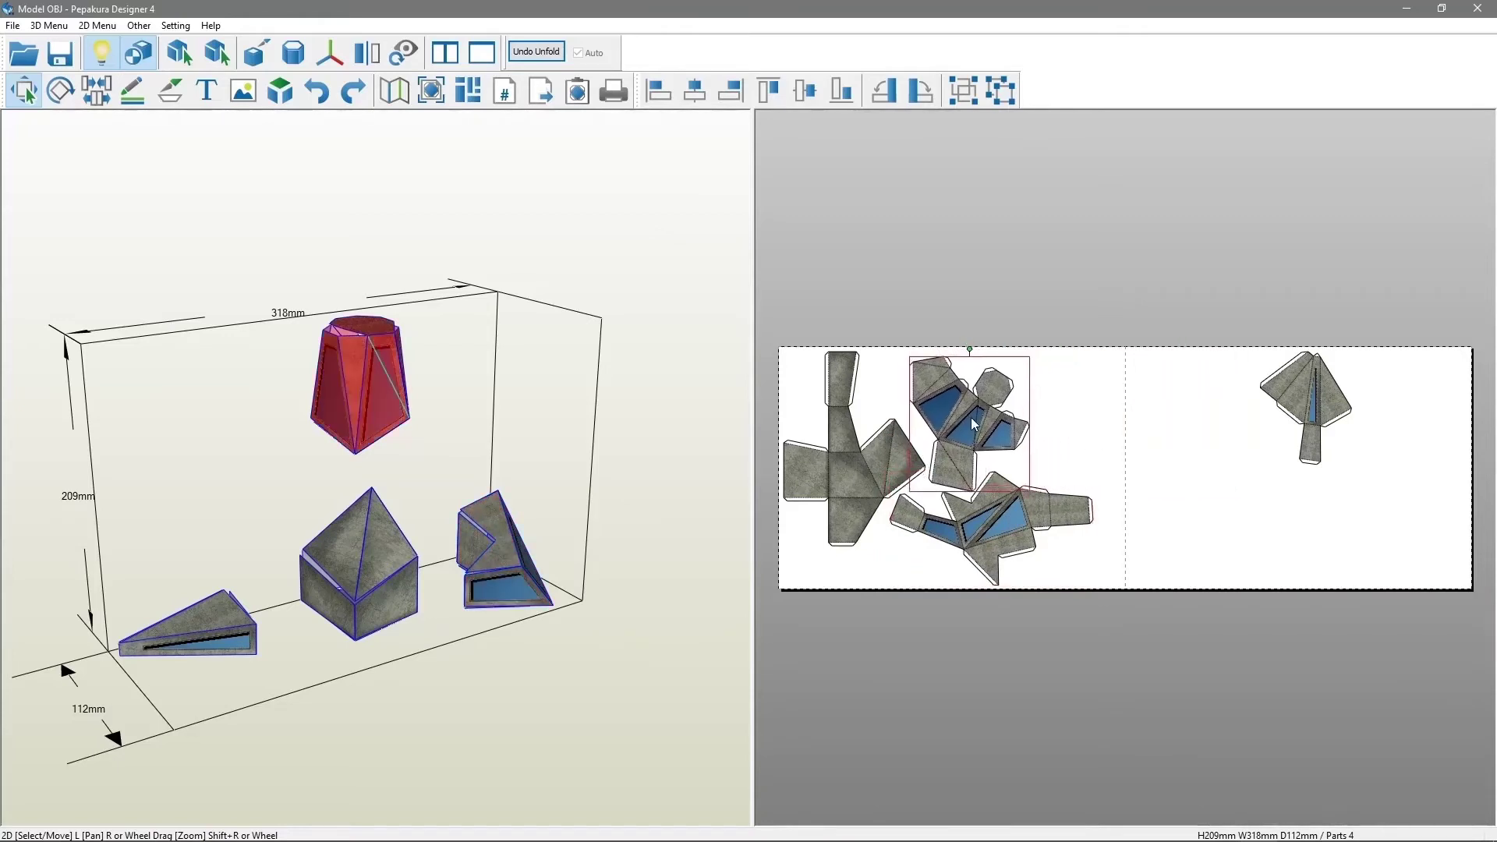
Step: Move the wedge's part onto the first page and enlarge the flat layout view
click(1306, 410)
drag(1306, 409, 1054, 421)
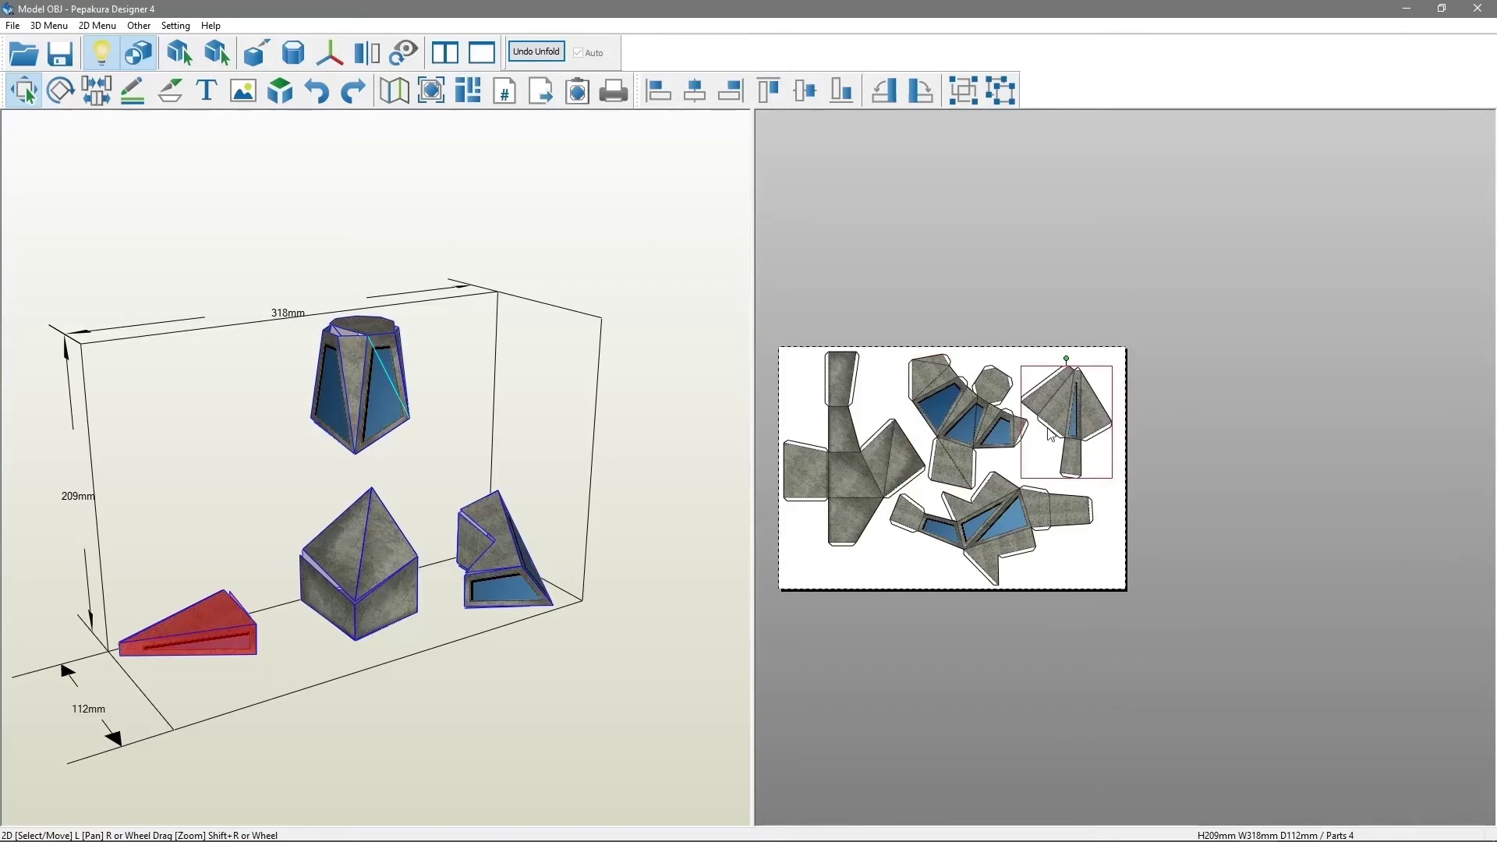
scroll(933, 477, down, 1)
scroll(933, 477, up, 2)
drag(754, 397, 689, 403)
scroll(916, 424, up, 1)
scroll(953, 423, up, 2)
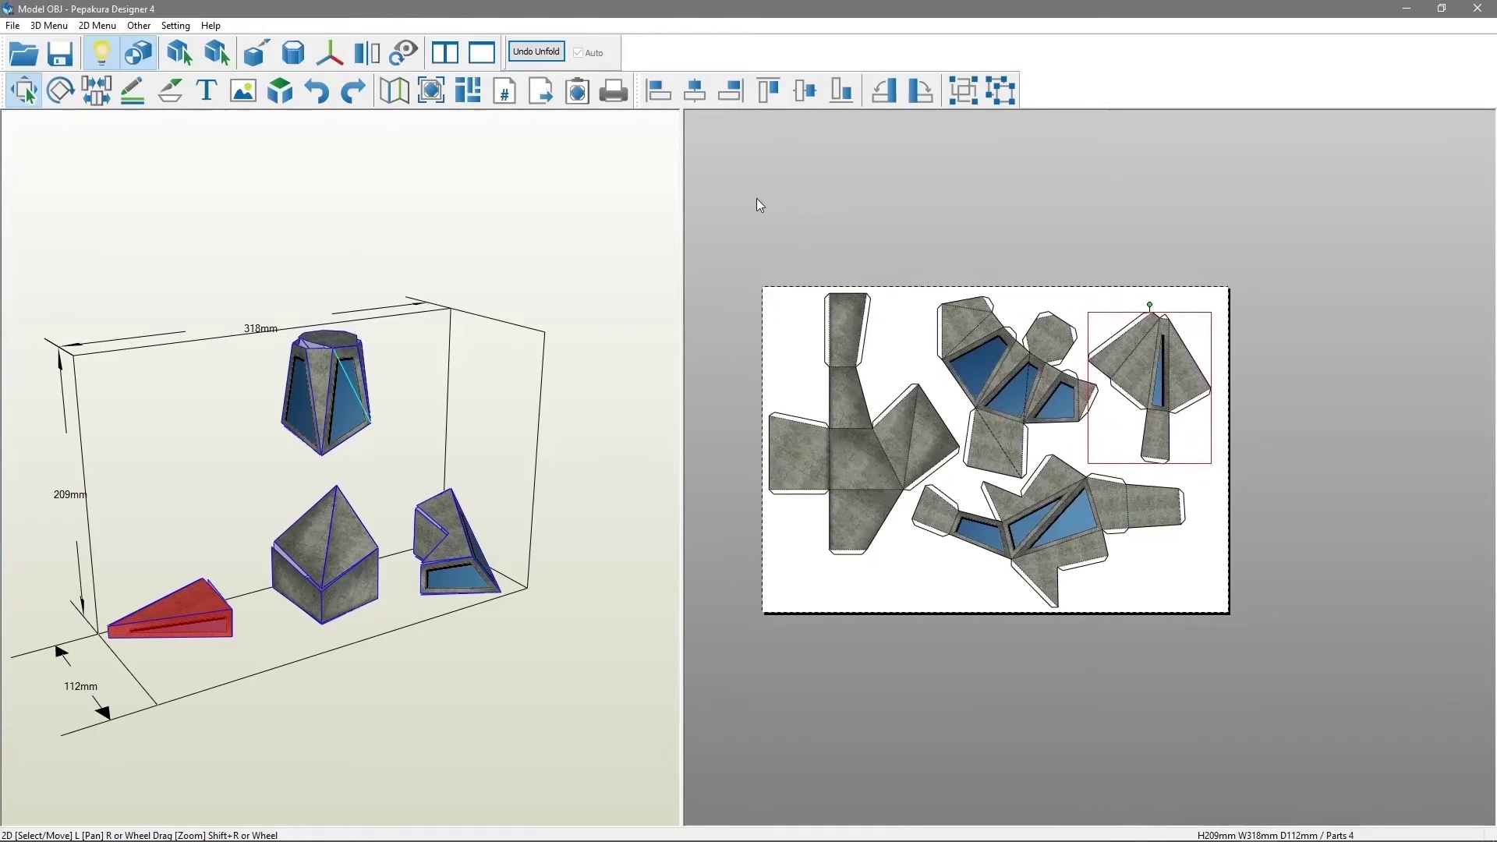
Step: Copy the unfolded layout to the clipboard at width 4000 (4000 × 2846 px), then deselect the wedge's part
click(574, 94)
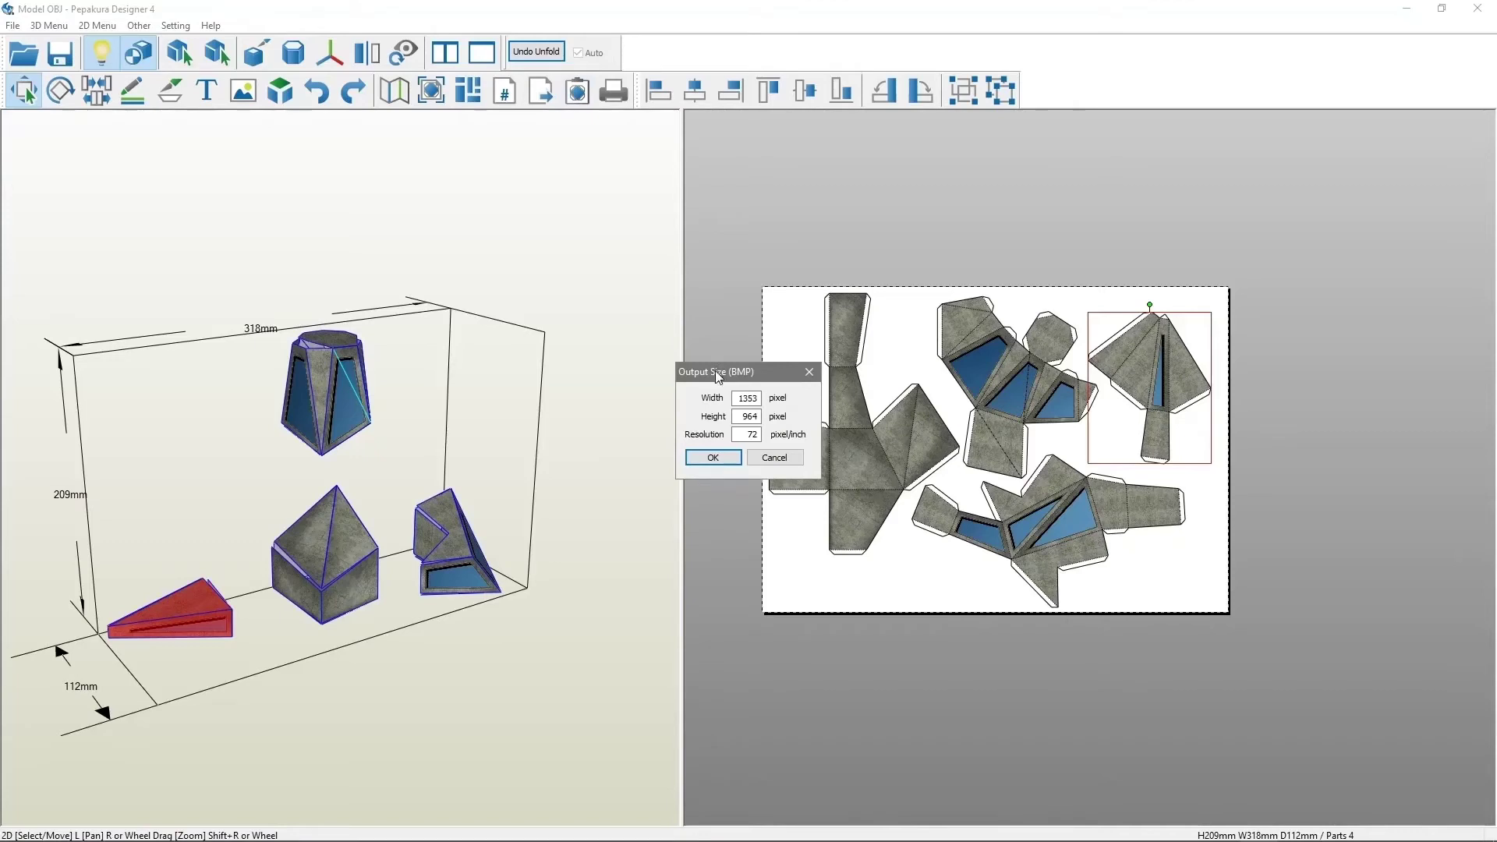
double_click(741, 398)
text(4000)
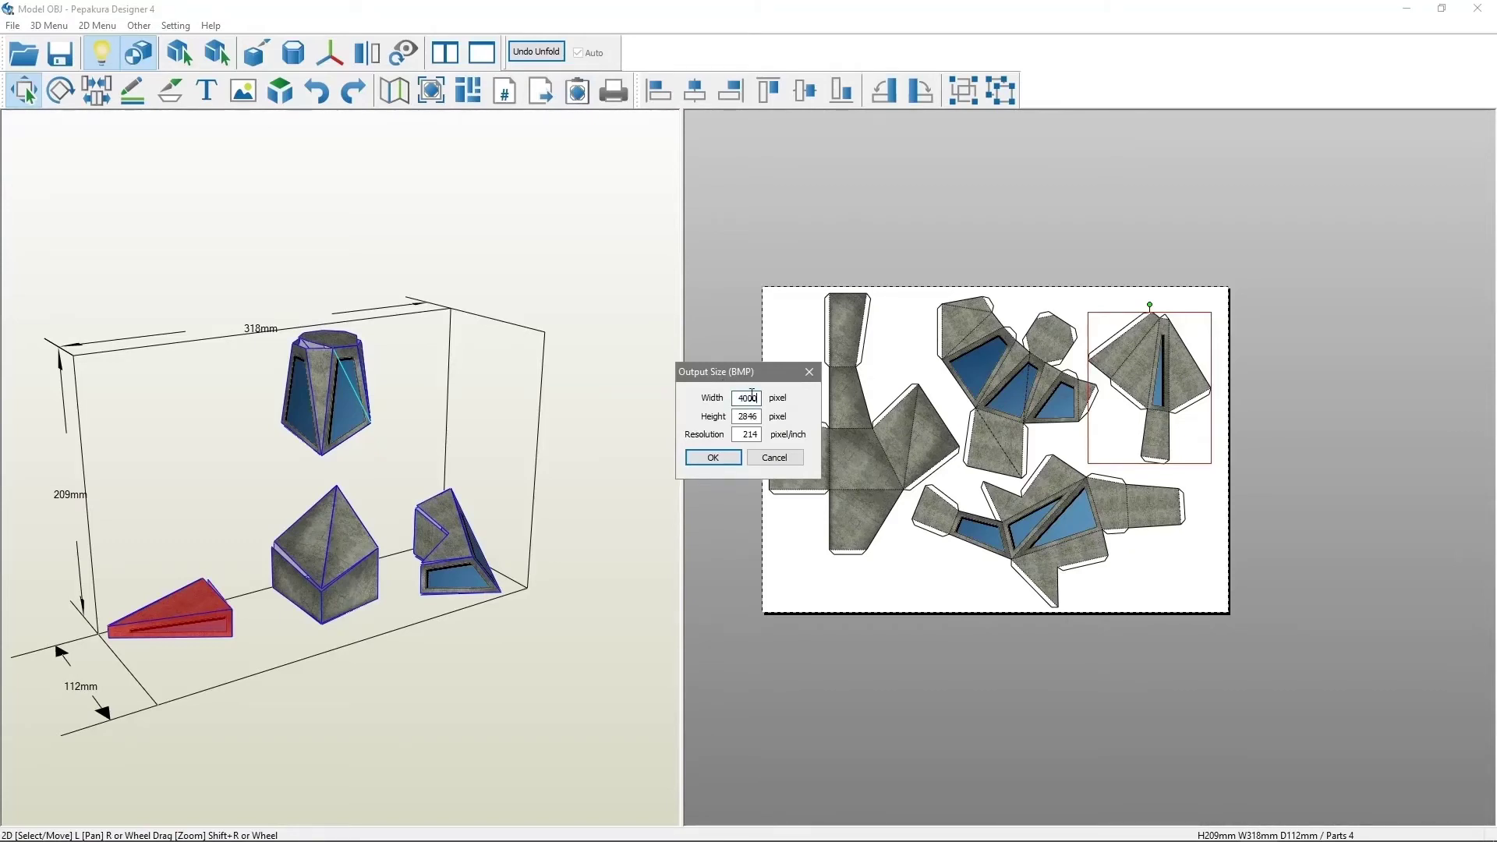
click(717, 459)
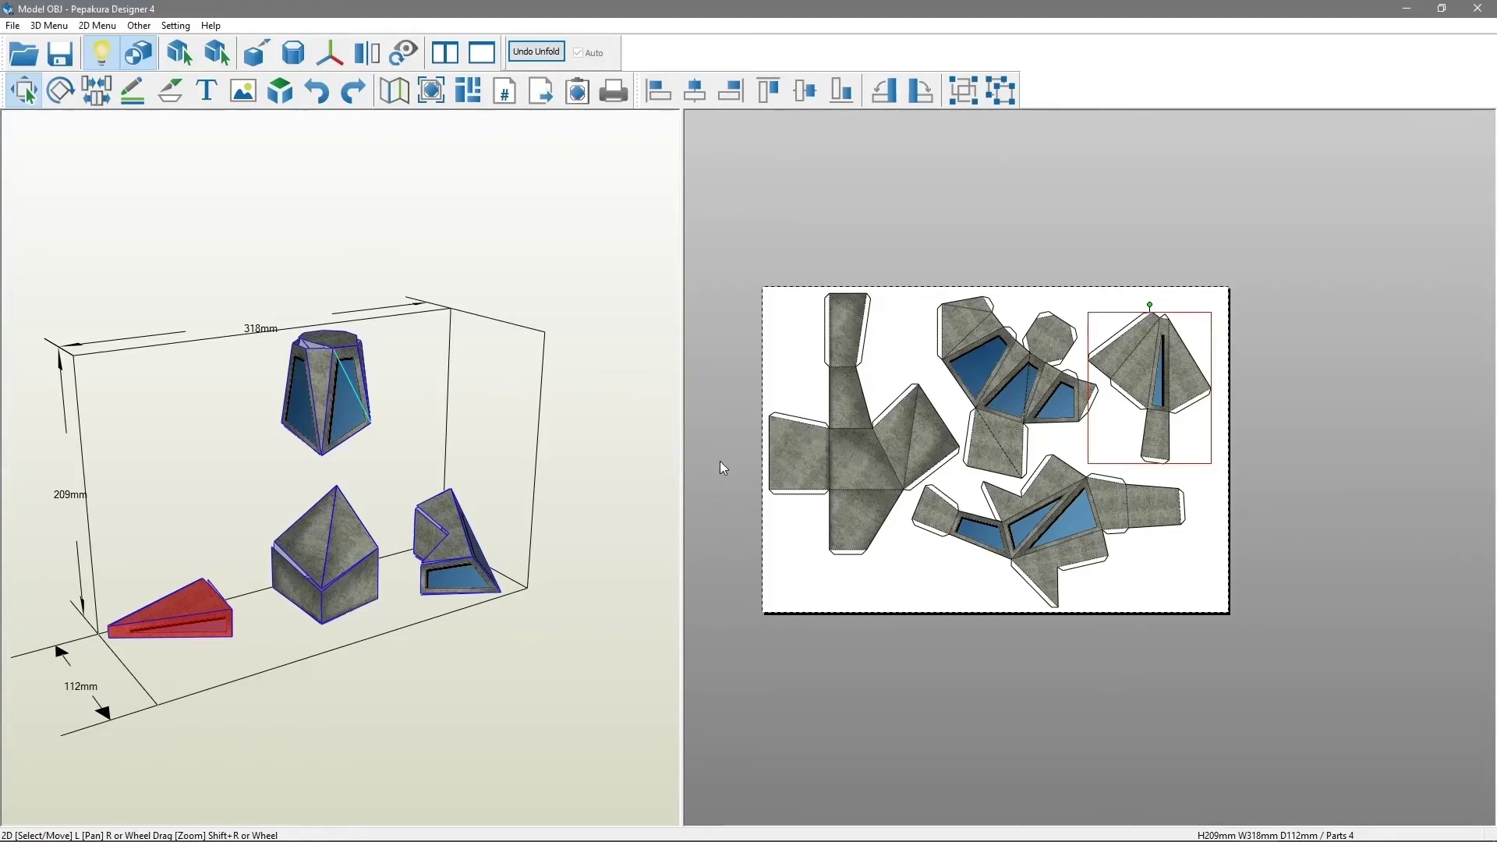
click(719, 461)
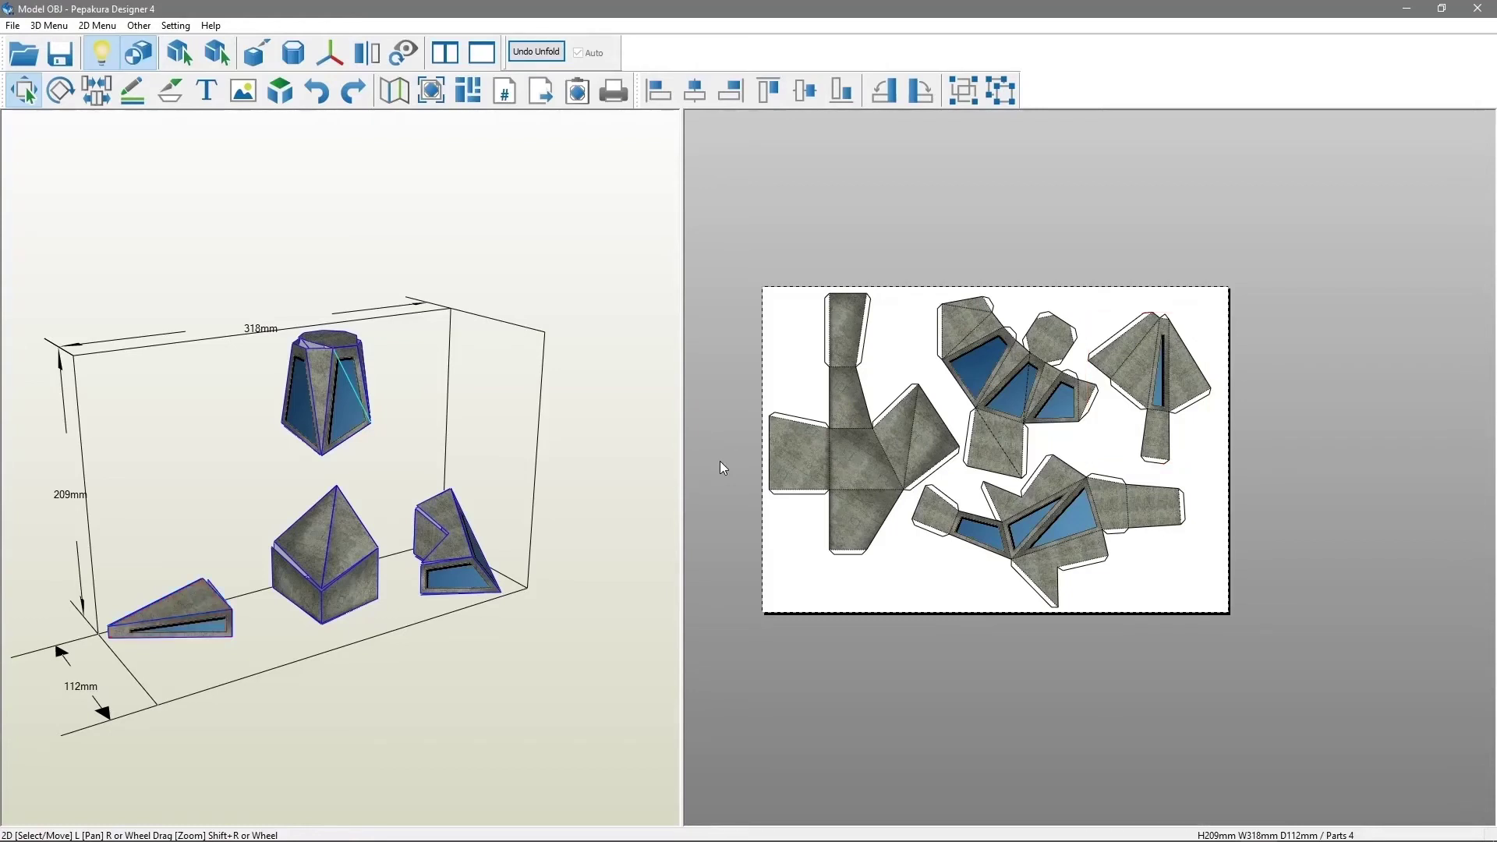